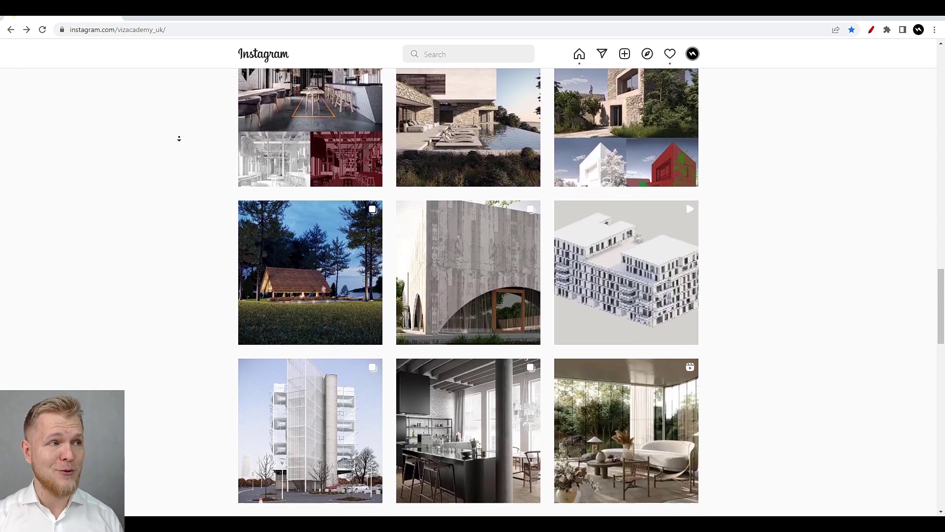
Browse the Instagram profile's posts and open the white building animation post to view it
{"action": "middle_click", "coordinate": [179, 138]}
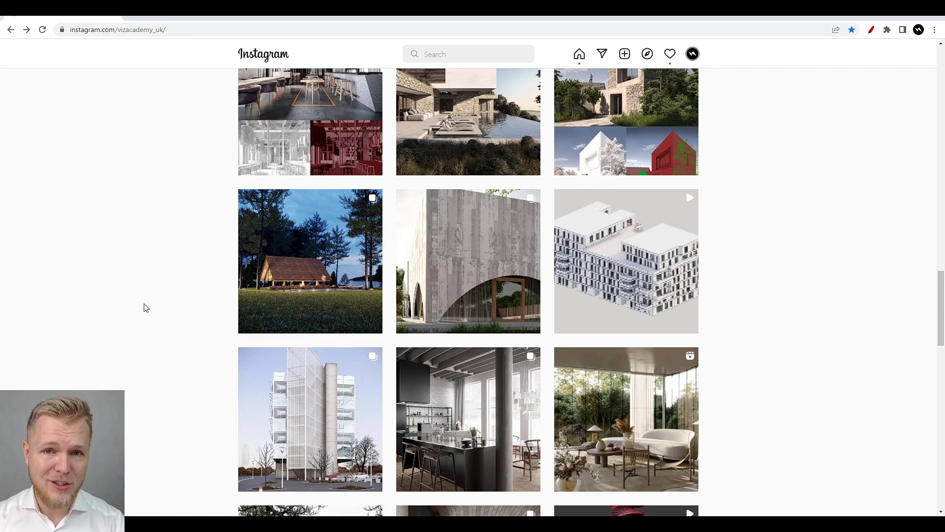
{"action": "scroll", "coordinate": [141, 287], "scroll_direction": "down", "scroll_amount": 1}
{"action": "scroll", "coordinate": [143, 267], "scroll_direction": "up", "scroll_amount": 2}
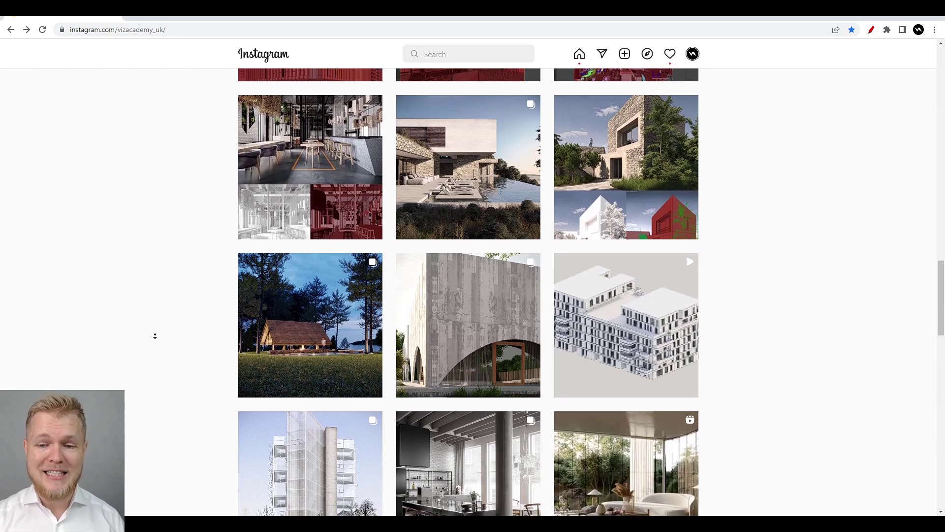
{"action": "left_click", "coordinate": [166, 334]}
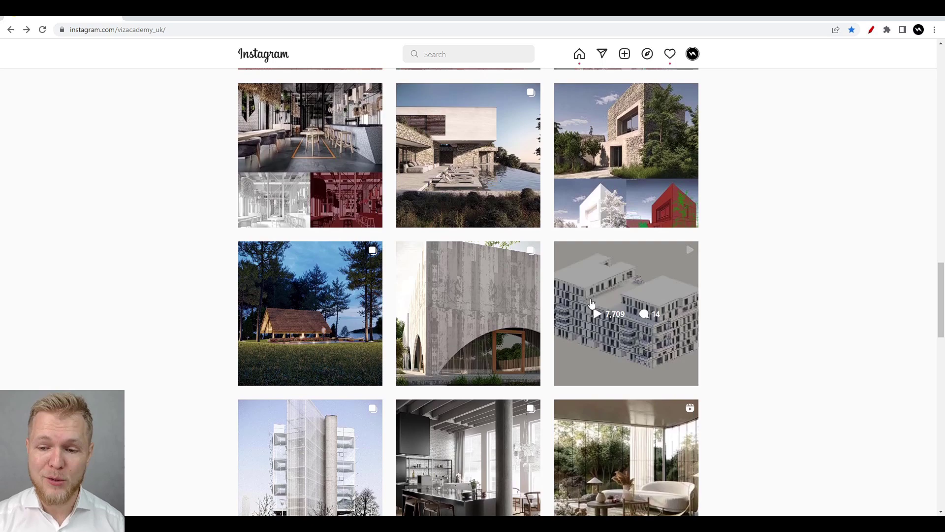
{"action": "left_click", "coordinate": [646, 275]}
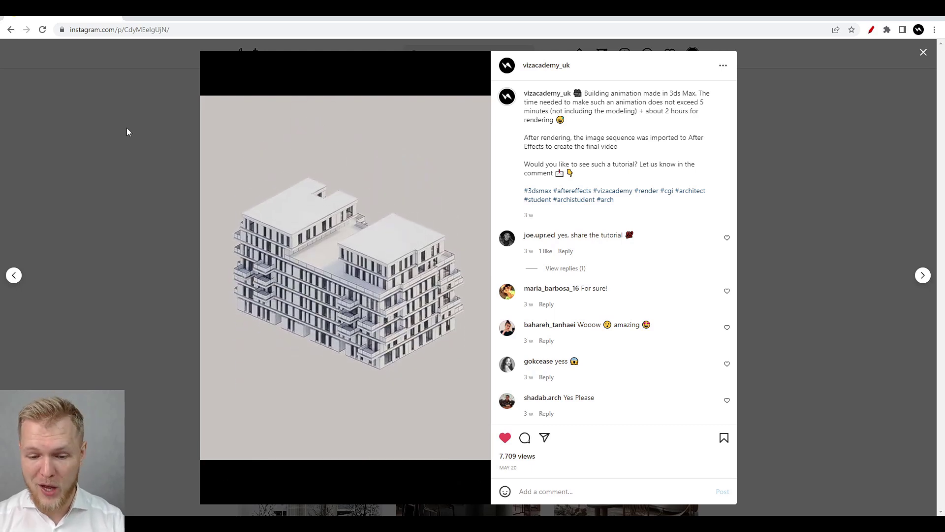
{"action": "left_click", "coordinate": [126, 131]}
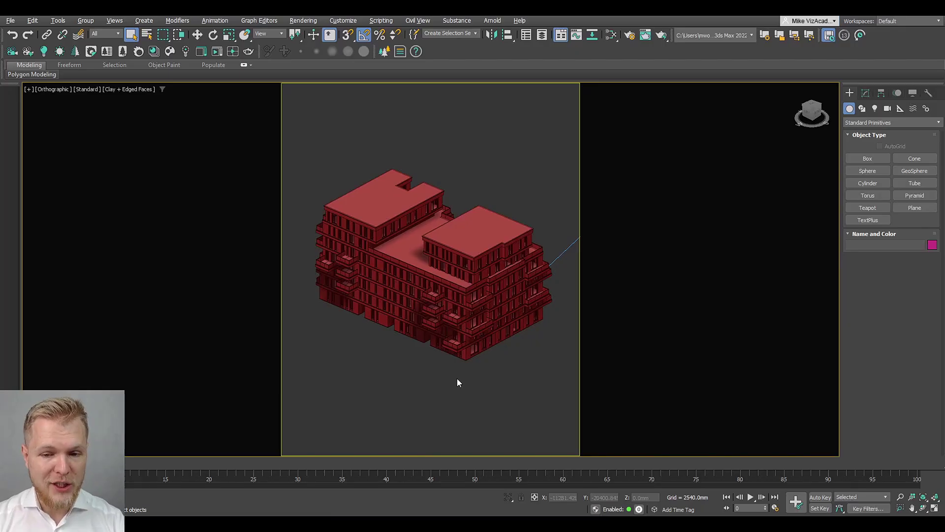
Switch to the empty 3ds Max scene and maximise its Perspective viewport
{"action": "mouse_move", "coordinate": [35, 461]}
{"action": "left_mouse_down"}
{"action": "mouse_move", "coordinate": [432, 462]}
{"action": "mouse_move", "coordinate": [35, 461]}
{"action": "mouse_move", "coordinate": [333, 436]}
{"action": "mouse_move", "coordinate": [203, 428]}
{"action": "mouse_move", "coordinate": [41, 462]}
{"action": "left_mouse_up"}
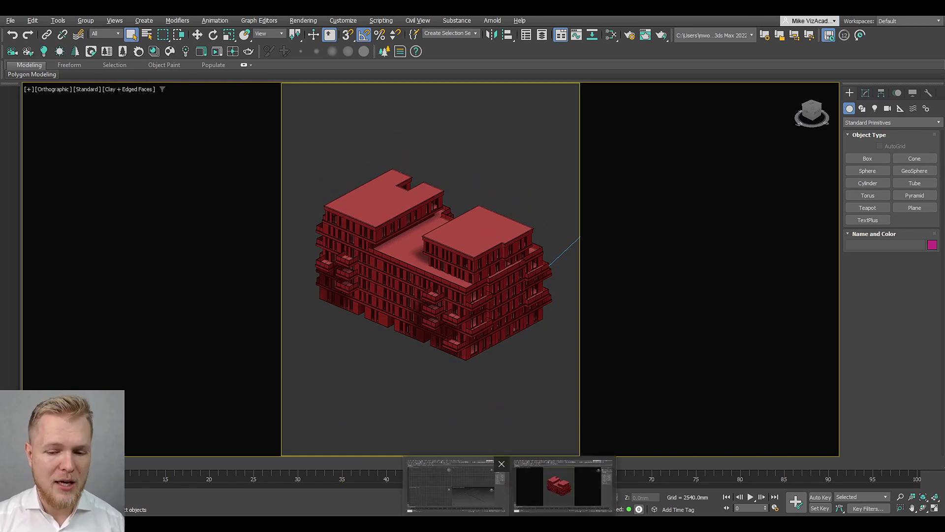
{"action": "left_click", "coordinate": [458, 486]}
{"action": "left_click", "coordinate": [528, 364]}
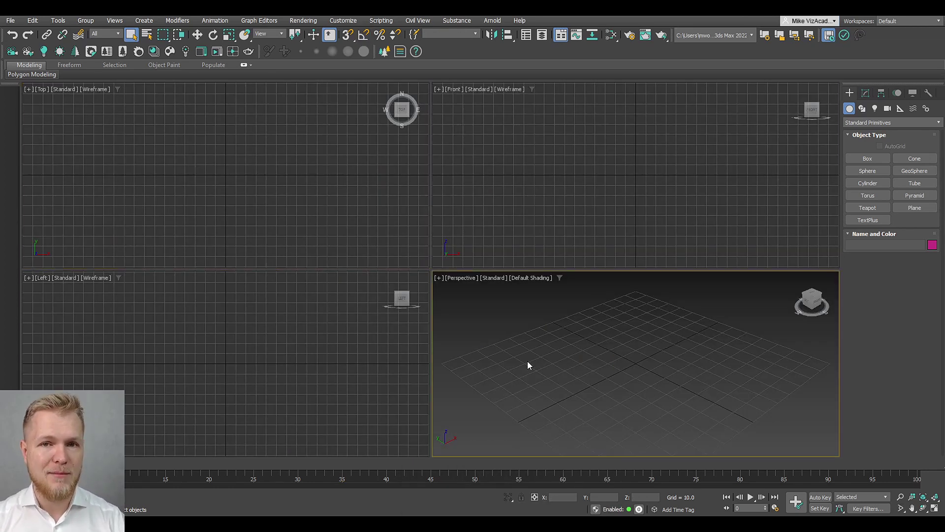
{"action": "key", "text": "alt+w"}
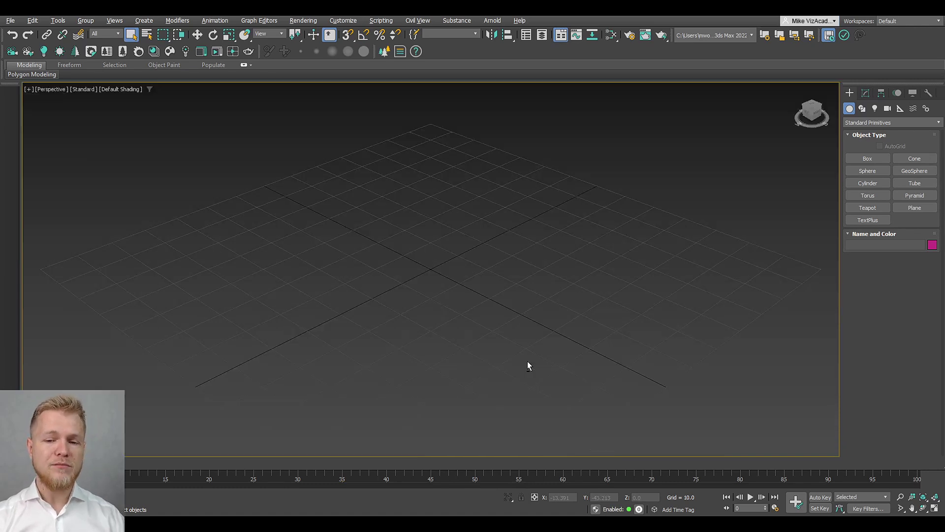
Create a teapot primitive beside the grid, centred at about X -108.6, Y 42.1
{"action": "middle_click_drag", "start_coordinate": [527, 361], "coordinate": [491, 306]}
{"action": "scroll", "coordinate": [491, 306], "scroll_direction": "down", "scroll_amount": 3}
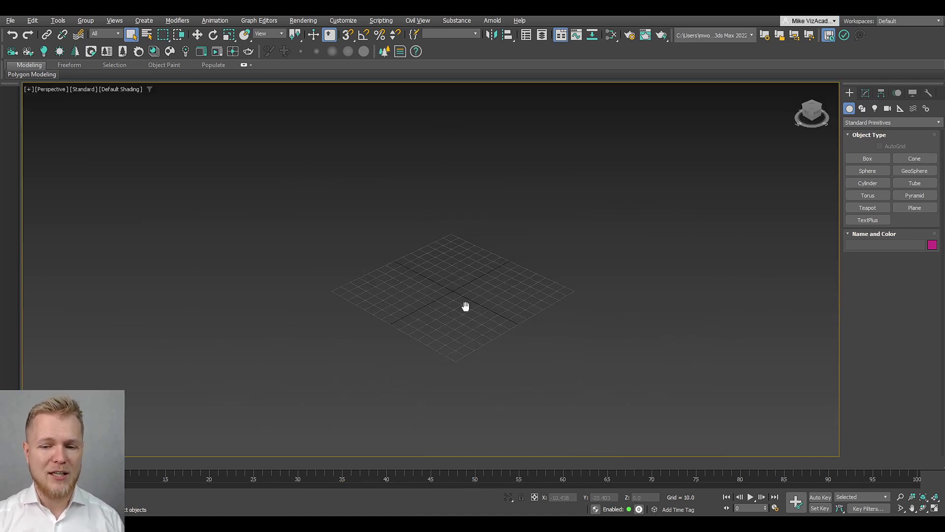
{"action": "scroll", "coordinate": [601, 270], "scroll_direction": "up", "scroll_amount": 2}
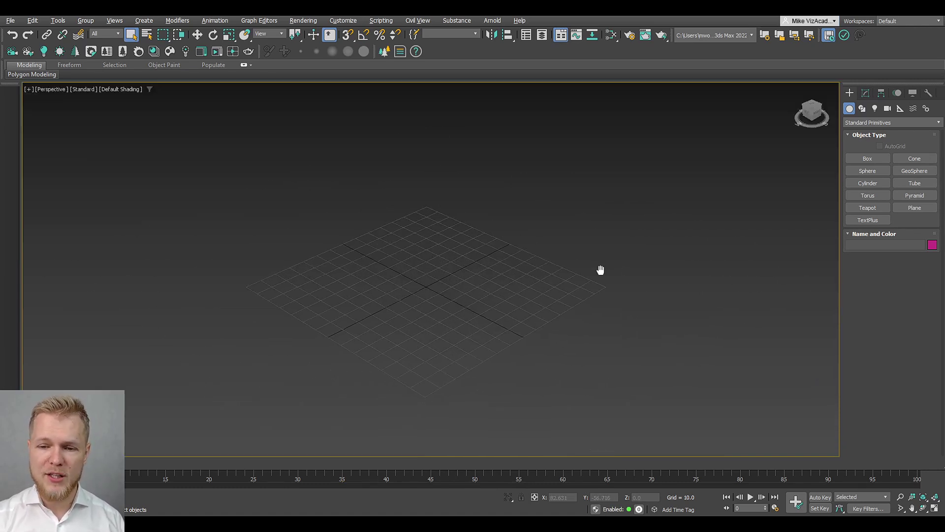
{"action": "left_click", "coordinate": [868, 207]}
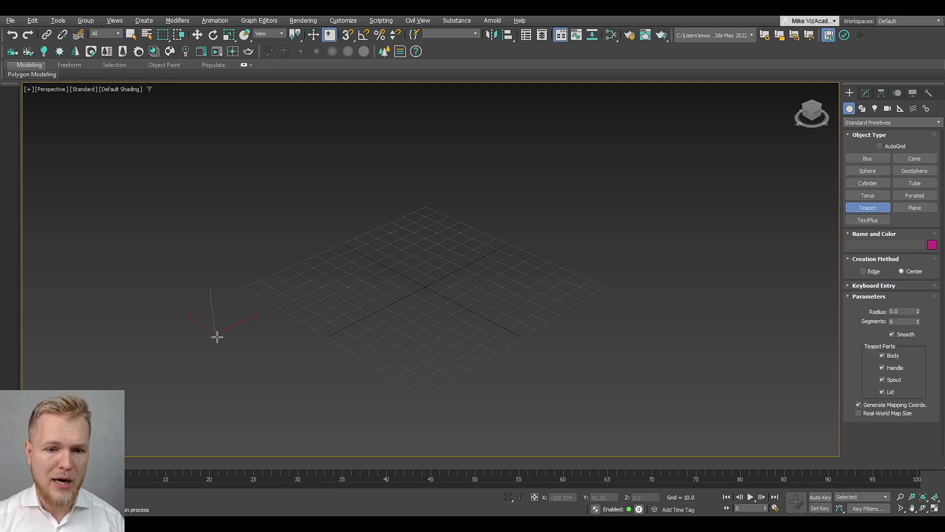
{"action": "left_click_drag", "start_coordinate": [217, 336], "coordinate": [322, 334]}
{"action": "right_click", "coordinate": [324, 337]}
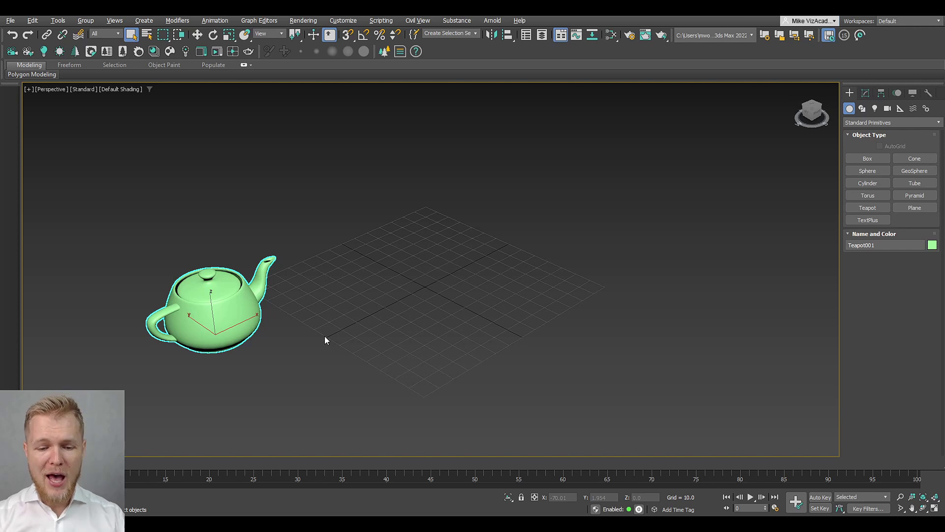
Activate the Move tool for the teapot and turn on Auto Key at frame 0
{"action": "key", "text": "w"}
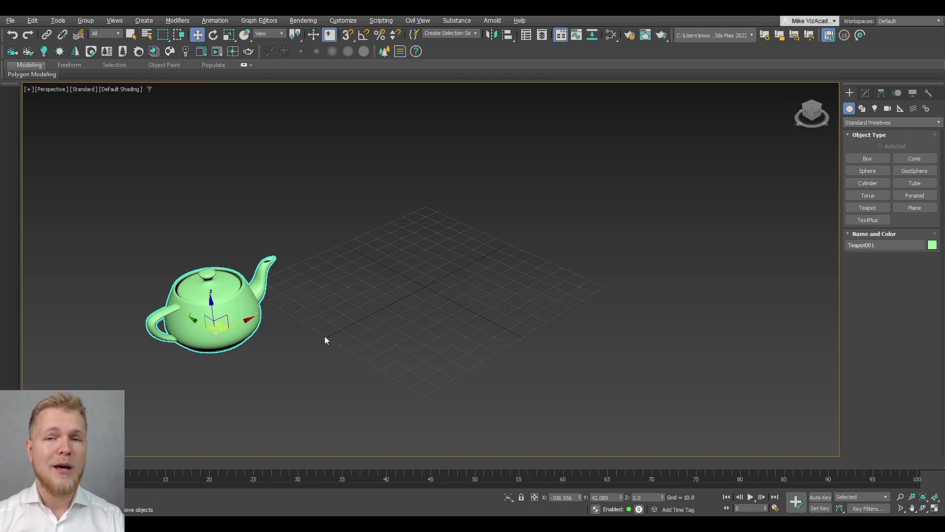
{"action": "left_click", "coordinate": [822, 496]}
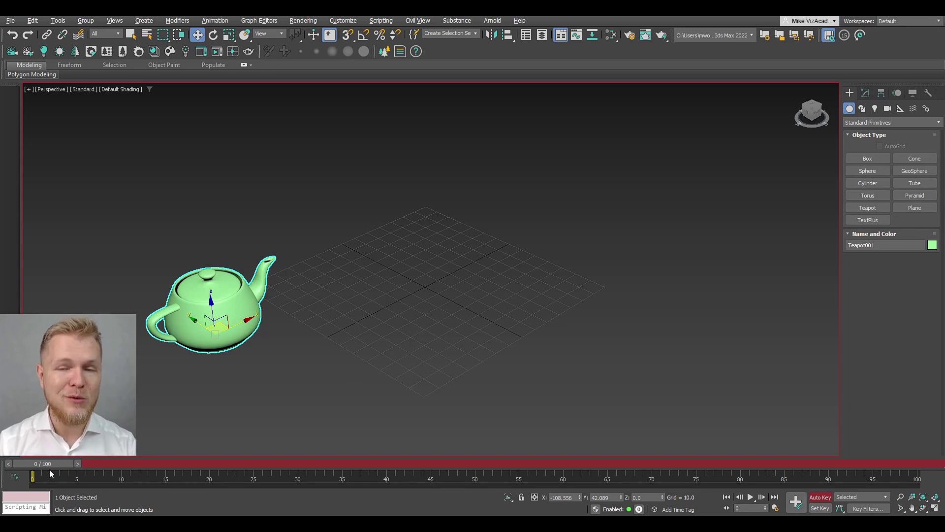
{"action": "left_click_drag", "start_coordinate": [53, 465], "coordinate": [30, 463]}
{"action": "key", "text": "w"}
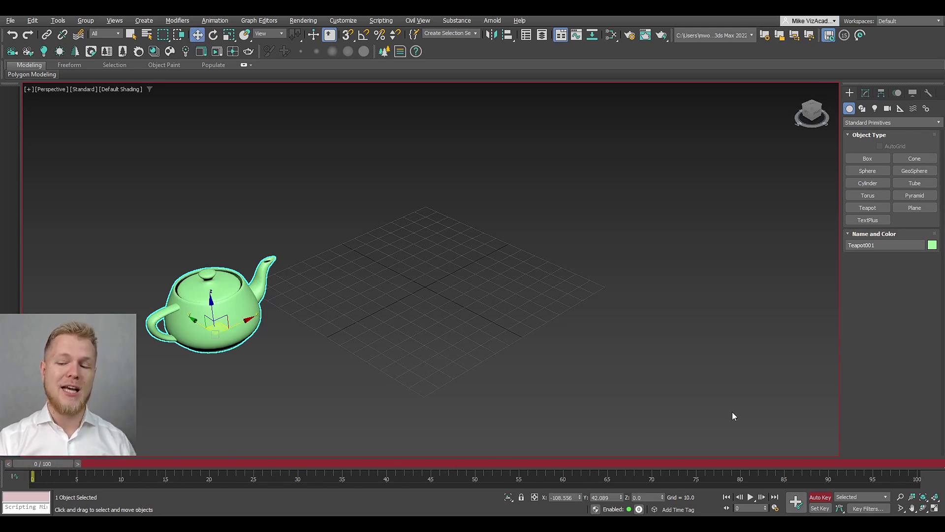
{"action": "left_click", "coordinate": [820, 496]}
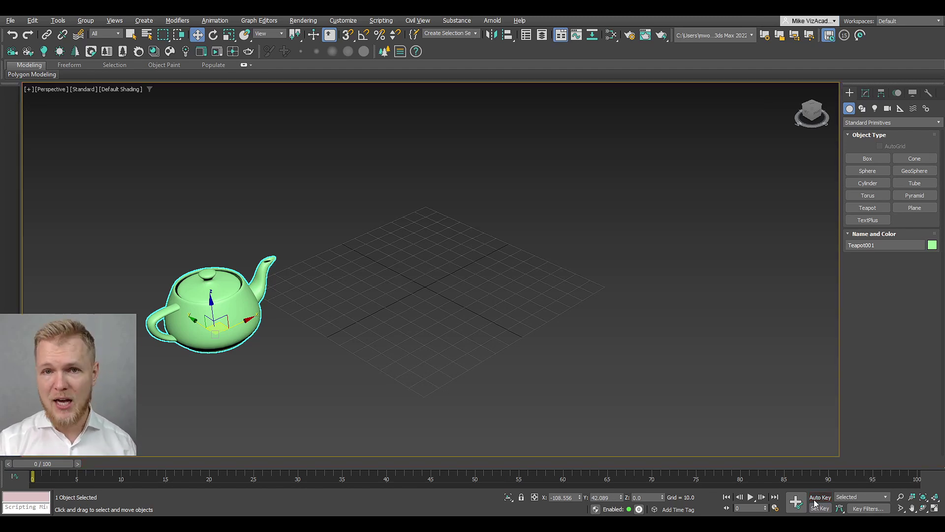
{"action": "left_click", "coordinate": [820, 497]}
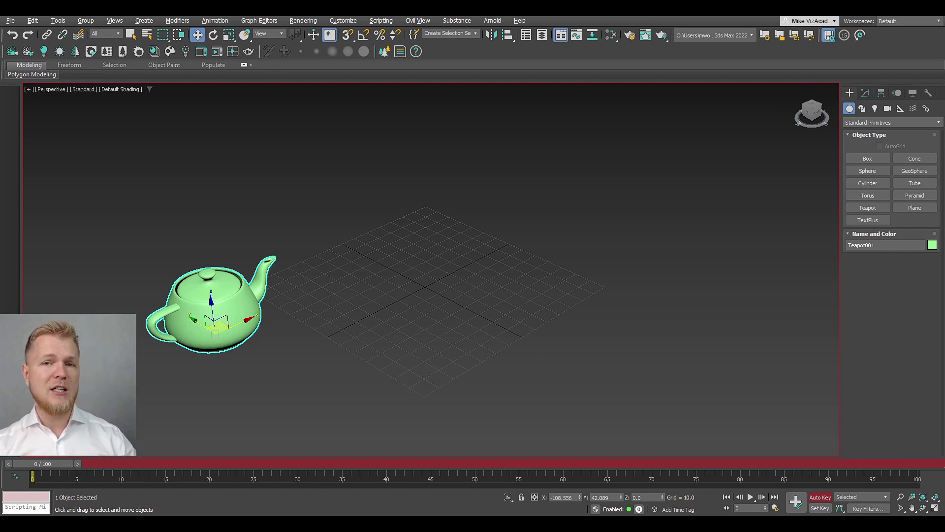
Animate the teapot's position by moving it along X to about 56.4 at frame 65
{"action": "left_click_drag", "start_coordinate": [51, 463], "coordinate": [611, 463]}
{"action": "key", "text": "w"}
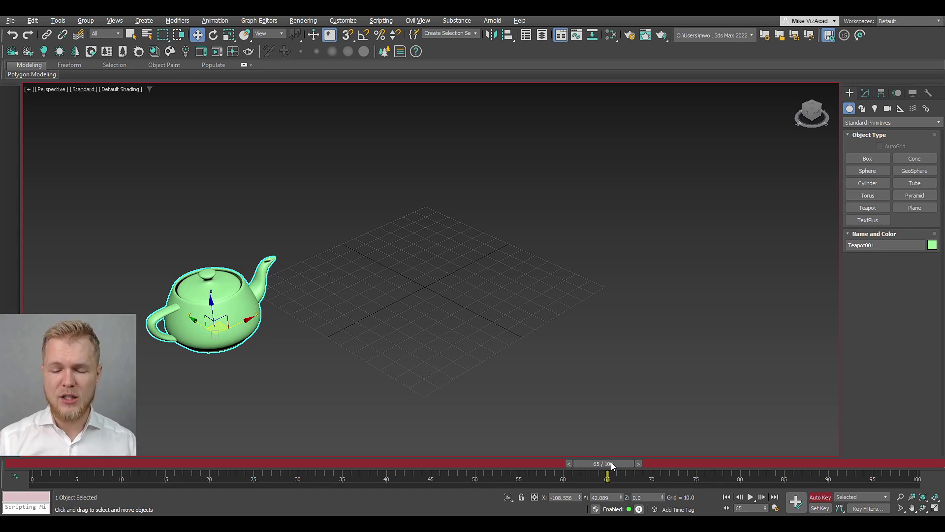
{"action": "left_click_drag", "start_coordinate": [242, 340], "coordinate": [468, 245]}
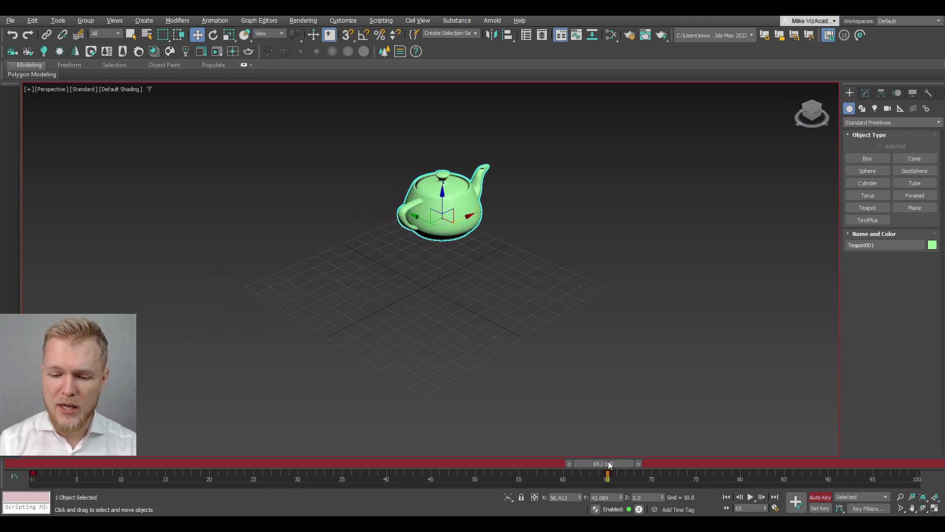
{"action": "left_click_drag", "start_coordinate": [603, 463], "coordinate": [609, 382]}
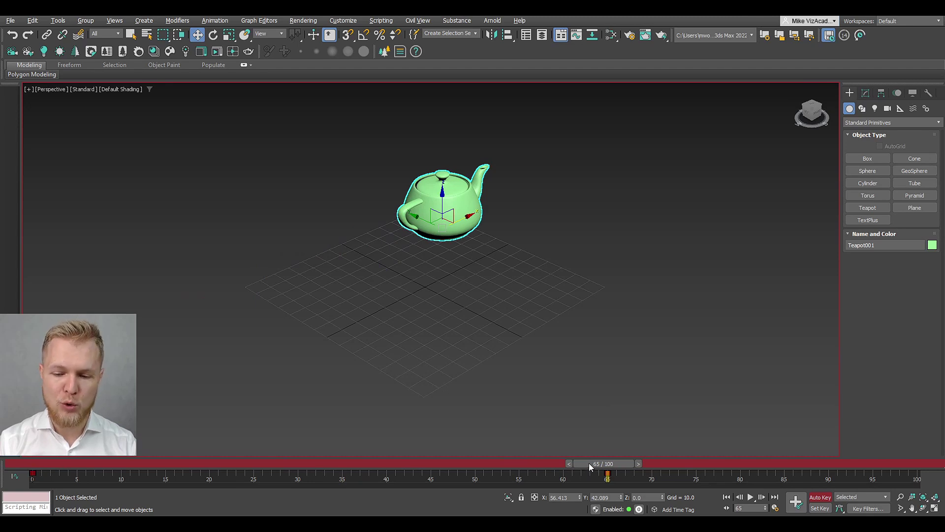
At frame 27, scale the teapot down uniformly to about 46%
{"action": "left_click_drag", "start_coordinate": [589, 463], "coordinate": [268, 444]}
{"action": "key", "text": "r"}
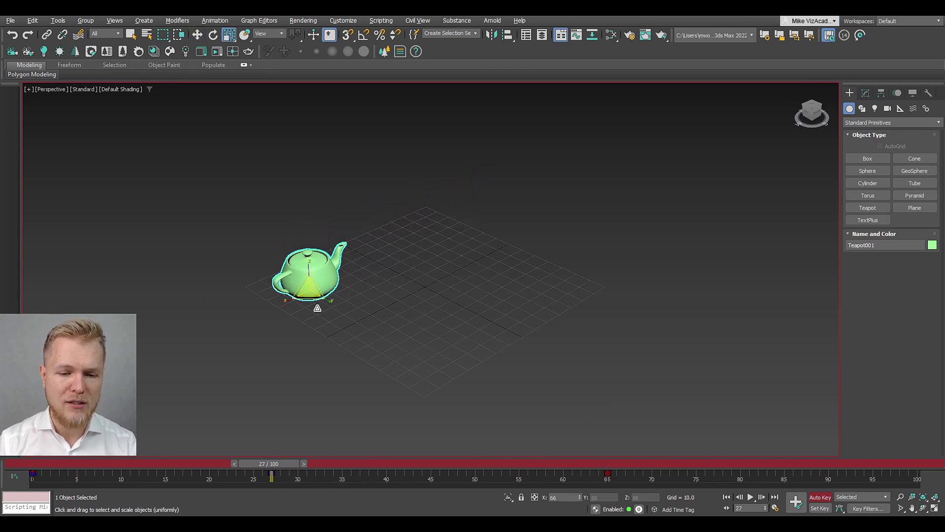
{"action": "key", "text": "q"}
At frame 65, scale the teapot up uniformly beyond its original size
{"action": "left_click_drag", "start_coordinate": [271, 463], "coordinate": [613, 441]}
{"action": "key", "text": "r"}
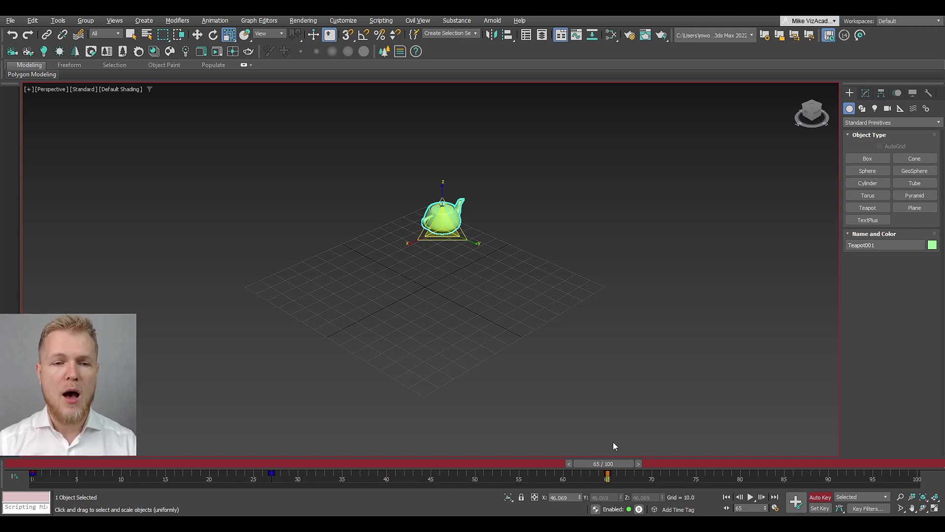
{"action": "left_click_drag", "start_coordinate": [440, 229], "coordinate": [639, 371]}
{"action": "mouse_move", "coordinate": [614, 463]}
{"action": "left_mouse_down"}
{"action": "mouse_move", "coordinate": [32, 463]}
{"action": "mouse_move", "coordinate": [347, 449]}
{"action": "mouse_move", "coordinate": [551, 414]}
{"action": "mouse_move", "coordinate": [236, 424]}
{"action": "mouse_move", "coordinate": [80, 463]}
{"action": "mouse_move", "coordinate": [474, 467]}
{"action": "mouse_move", "coordinate": [607, 454]}
{"action": "left_mouse_up"}
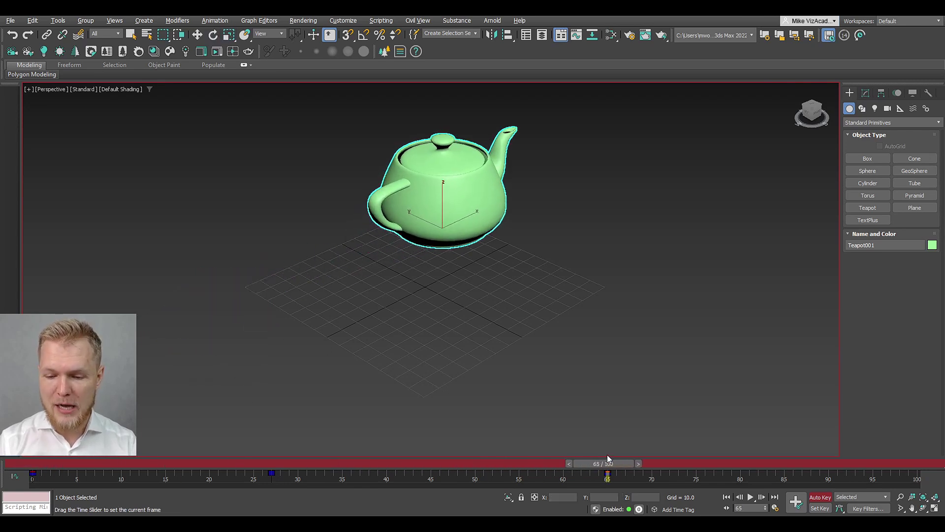
Rotate the teapot about its vertical axis at frame 65 and scrub the timeline to preview the animation
{"action": "key", "text": "e"}
{"action": "left_click_drag", "start_coordinate": [457, 242], "coordinate": [118, 249]}
{"action": "left_click_drag", "start_coordinate": [606, 467], "coordinate": [578, 432]}
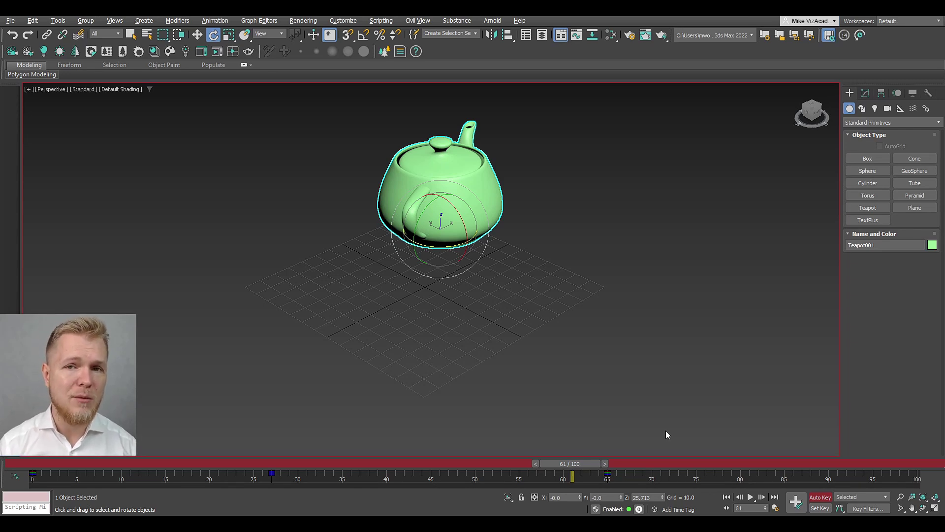
Check the default key tangent option and examine the teapot's animation curves in the Curve Editor
{"action": "left_click", "coordinate": [840, 508]}
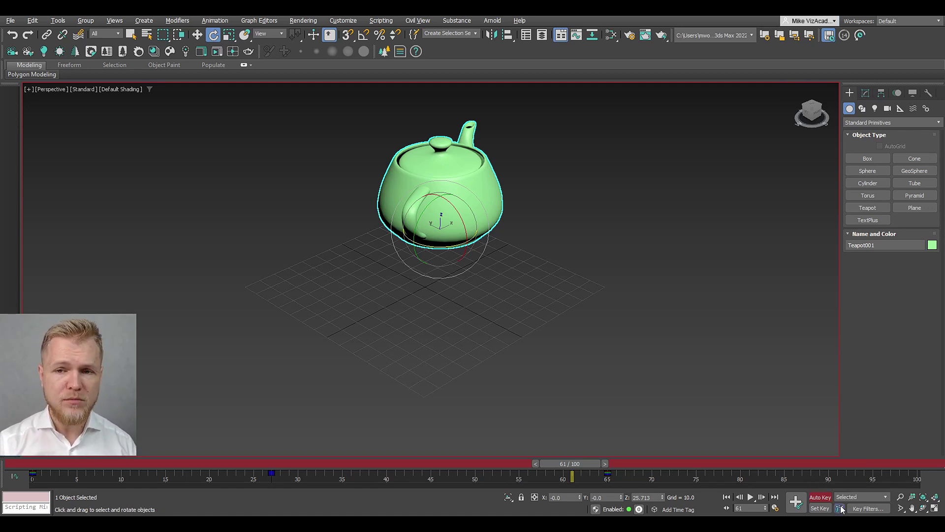
{"action": "left_click", "coordinate": [840, 509]}
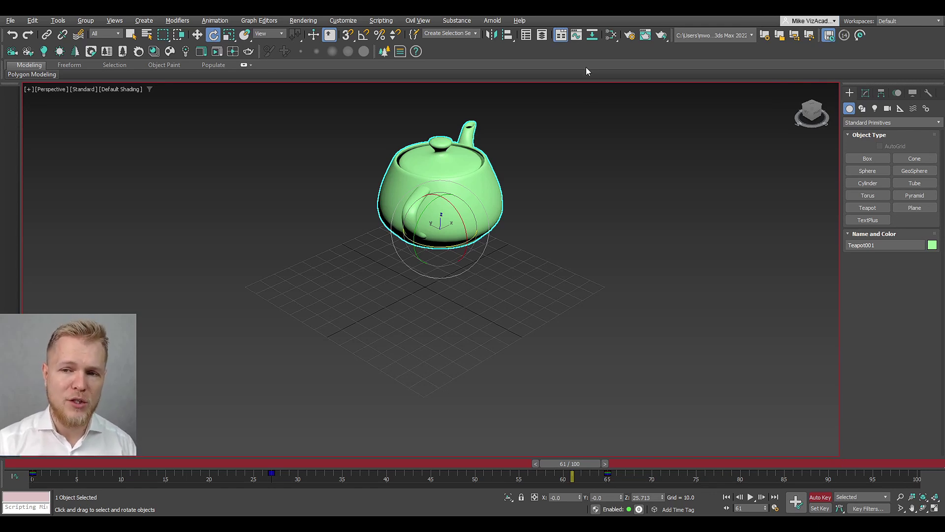
{"action": "left_click", "coordinate": [576, 35]}
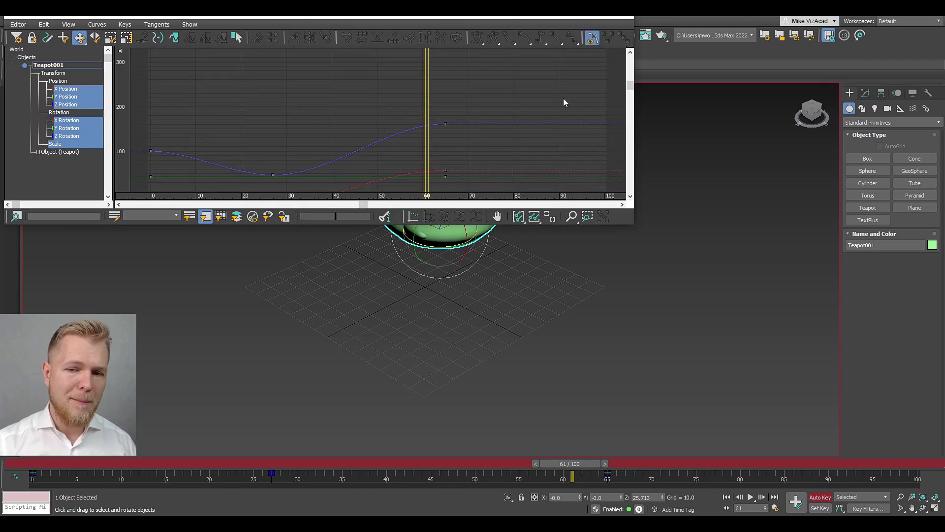
{"action": "left_click", "coordinate": [623, 18]}
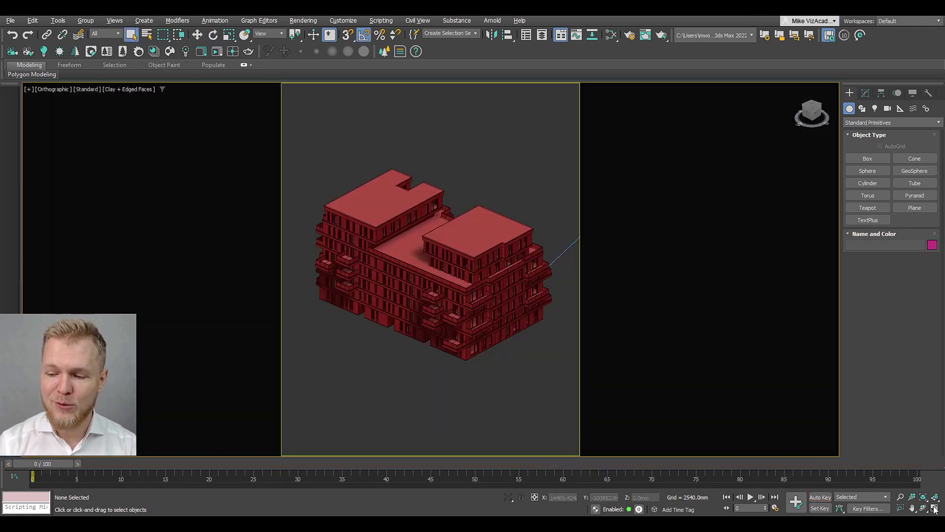
In the building scene, maximise the Perspective viewport and show the model with default shading without edged faces
{"action": "left_click", "coordinate": [934, 509]}
{"action": "left_click", "coordinate": [594, 391]}
{"action": "key", "text": "alt+w"}
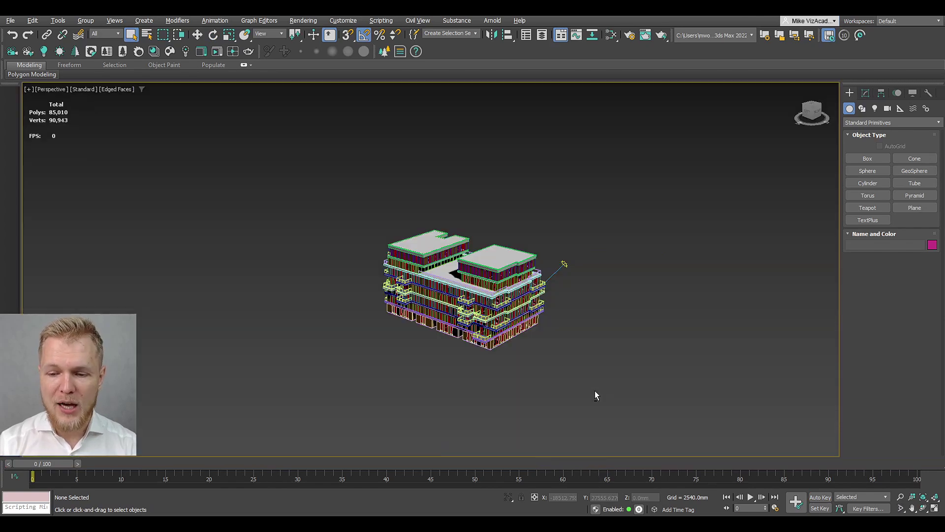
{"action": "scroll", "coordinate": [495, 278], "scroll_direction": "up", "scroll_amount": 5}
{"action": "middle_click_drag", "start_coordinate": [480, 258], "coordinate": [654, 296], "text": "alt"}
{"action": "key", "text": "F3"}
{"action": "key", "text": "F3"}
{"action": "key", "text": "f"}
{"action": "scroll", "coordinate": [505, 275], "scroll_direction": "down", "scroll_amount": 2}
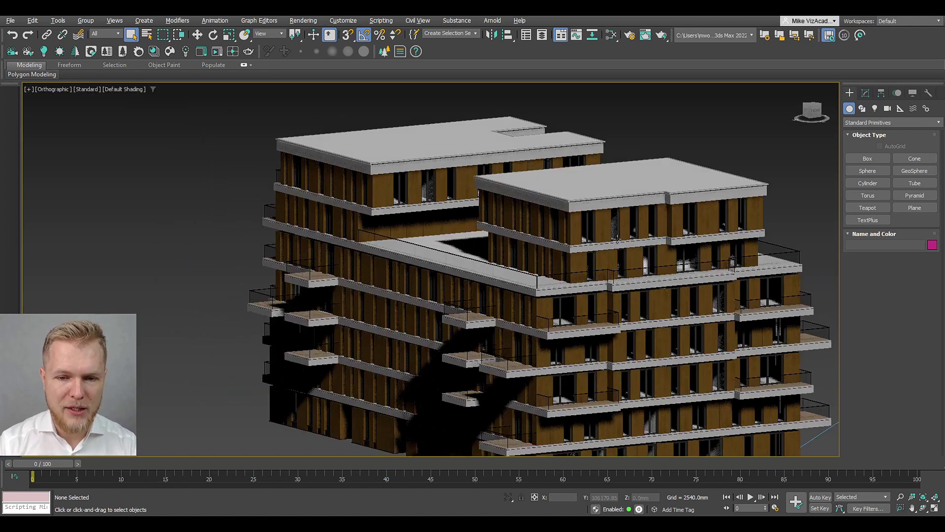
Select the mansard 2 level group and examine the building's separate floor groups in Perspective view with viewport statistics shown
{"action": "scroll", "coordinate": [534, 234], "scroll_direction": "up", "scroll_amount": 3}
{"action": "left_click", "coordinate": [533, 233]}
{"action": "scroll", "coordinate": [533, 233], "scroll_direction": "down", "scroll_amount": 4}
{"action": "middle_click_drag", "start_coordinate": [533, 233], "coordinate": [494, 218], "text": "alt"}
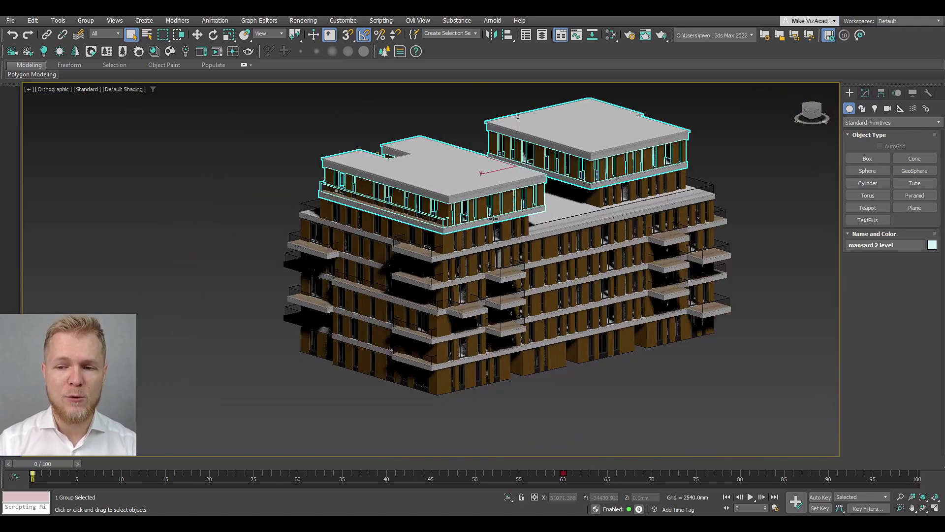
{"action": "key", "text": "p"}
{"action": "key", "text": "7"}
{"action": "scroll", "coordinate": [493, 218], "scroll_direction": "up", "scroll_amount": 5}
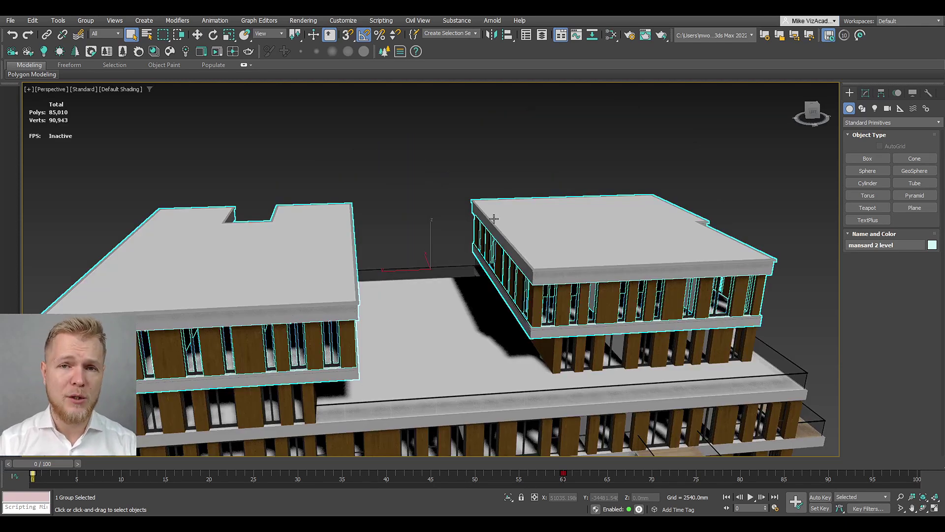
{"action": "scroll", "coordinate": [494, 218], "scroll_direction": "down", "scroll_amount": 6}
{"action": "middle_click_drag", "start_coordinate": [486, 267], "coordinate": [496, 212], "text": "alt"}
{"action": "scroll", "coordinate": [496, 247], "scroll_direction": "up", "scroll_amount": 3}
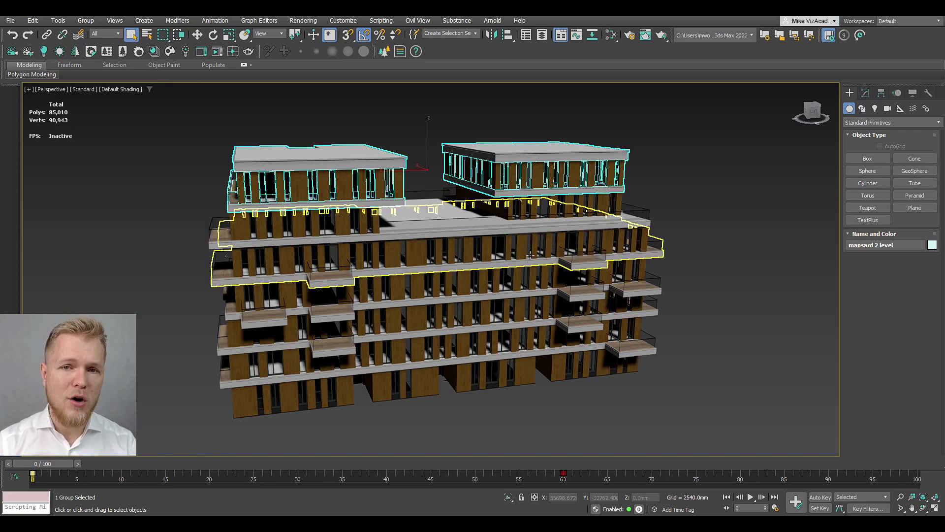
Clear the selection and open the Corona render setup
{"action": "left_click", "coordinate": [715, 282]}
{"action": "middle_click_drag", "start_coordinate": [635, 276], "coordinate": [404, 284], "text": "alt"}
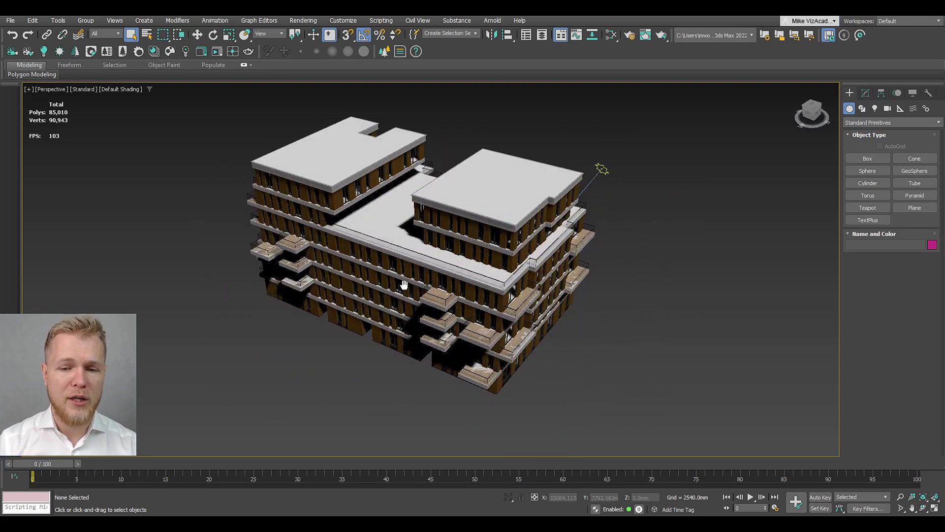
{"action": "left_click", "coordinate": [630, 35]}
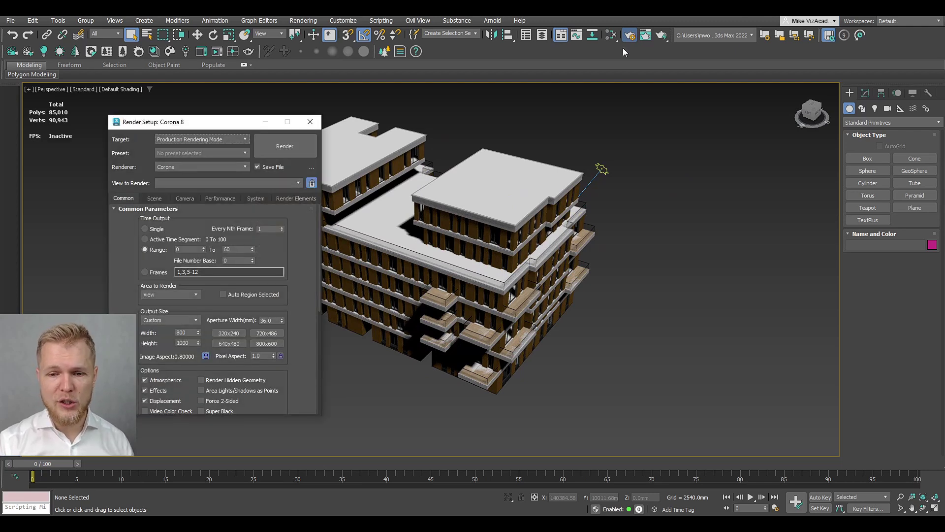
Reset all Corona render settings to their defaults and move the render setup window slightly aside
{"action": "left_click", "coordinate": [601, 170]}
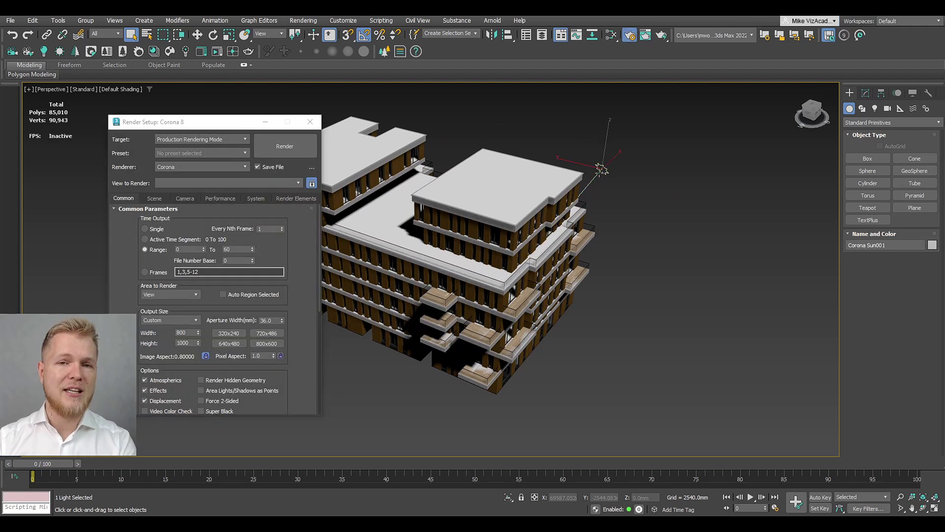
{"action": "left_click", "coordinate": [600, 177]}
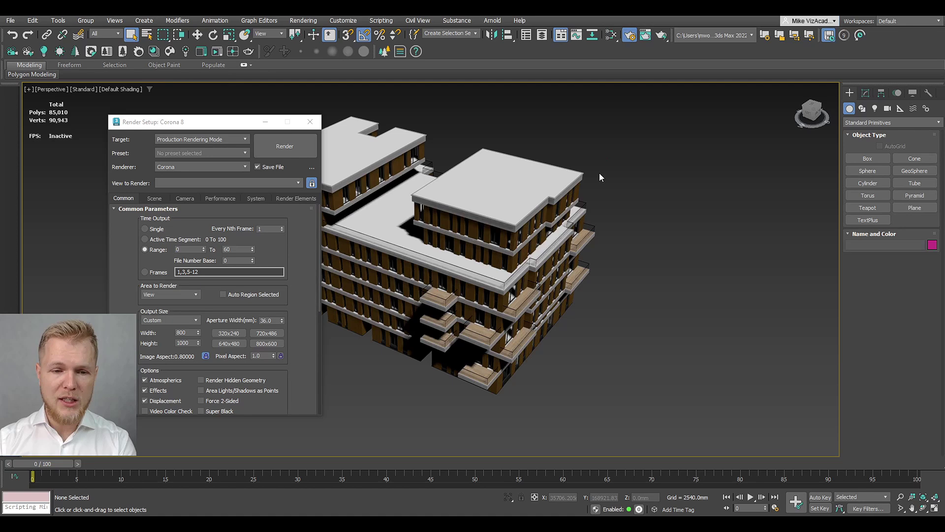
{"action": "left_click", "coordinate": [156, 197]}
{"action": "left_click", "coordinate": [279, 232]}
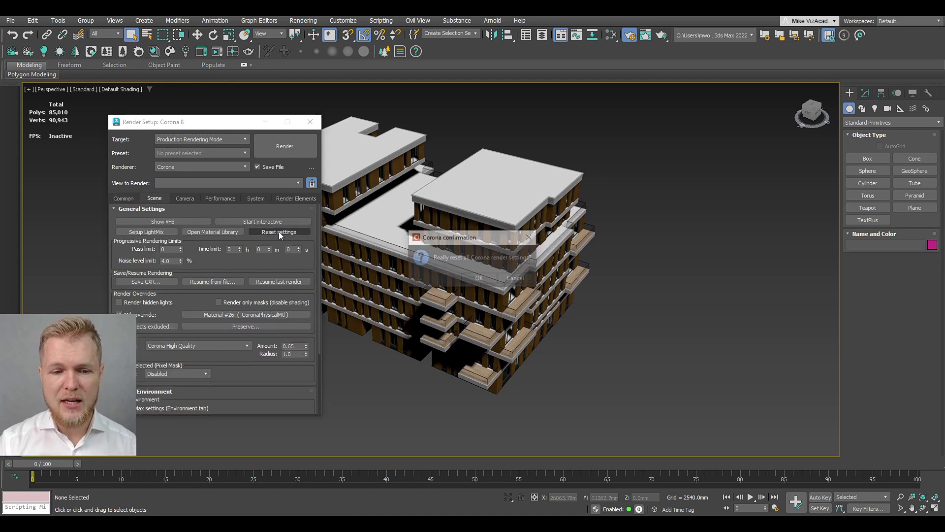
{"action": "left_click", "coordinate": [494, 277]}
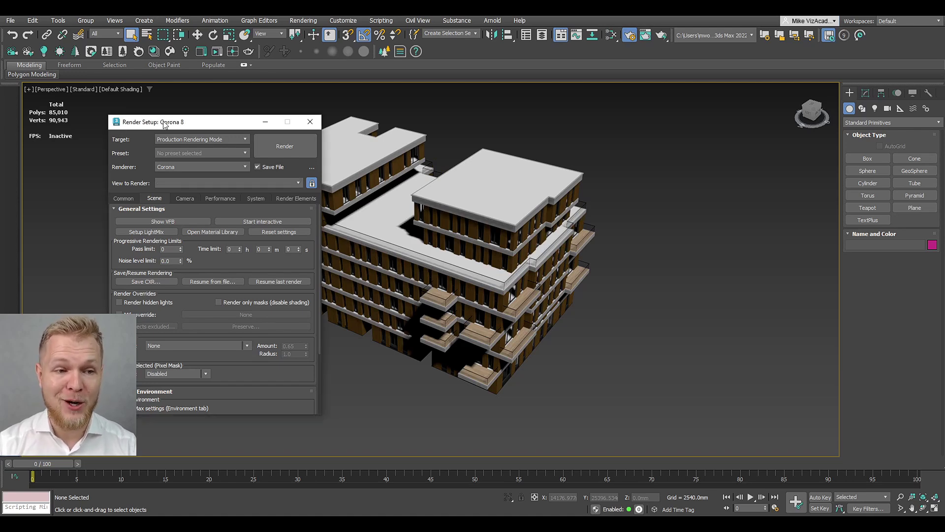
{"action": "left_click_drag", "start_coordinate": [162, 122], "coordinate": [150, 122]}
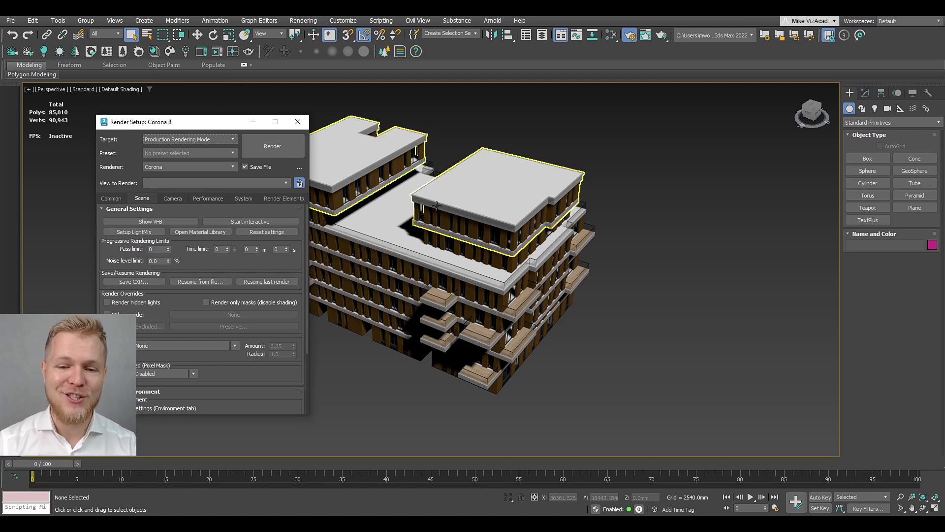
Examine how the building is split into groups by selecting mansard 2 level, 4 floor and 1 floor
{"action": "middle_click_drag", "start_coordinate": [434, 206], "coordinate": [609, 305], "text": "alt"}
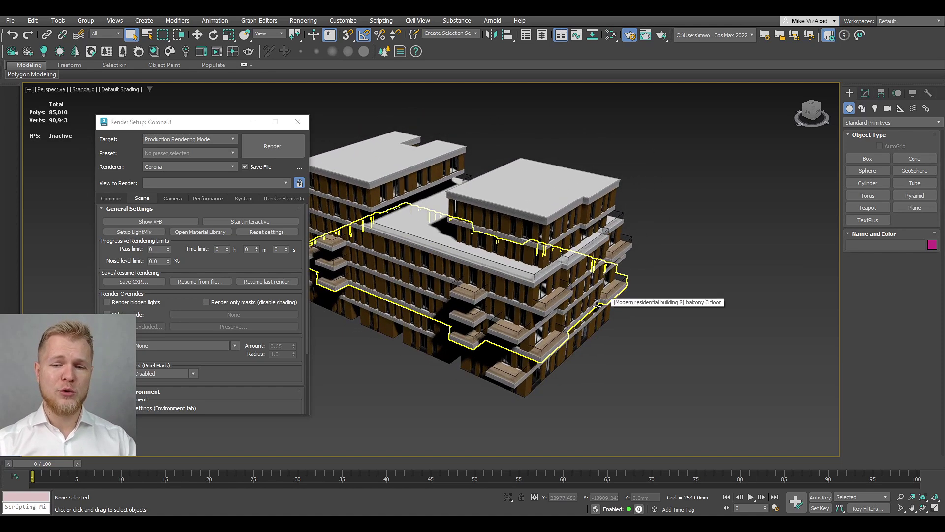
{"action": "left_click", "coordinate": [553, 212]}
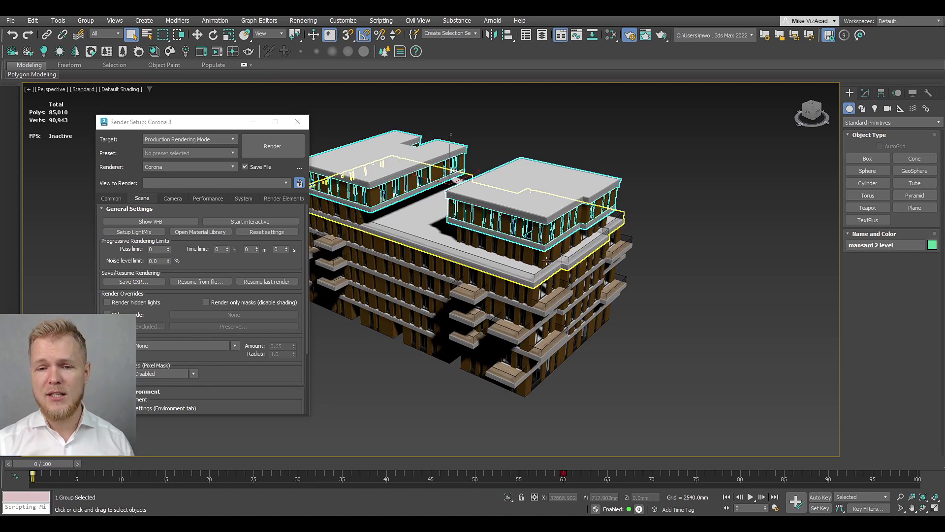
{"action": "left_click", "coordinate": [514, 327]}
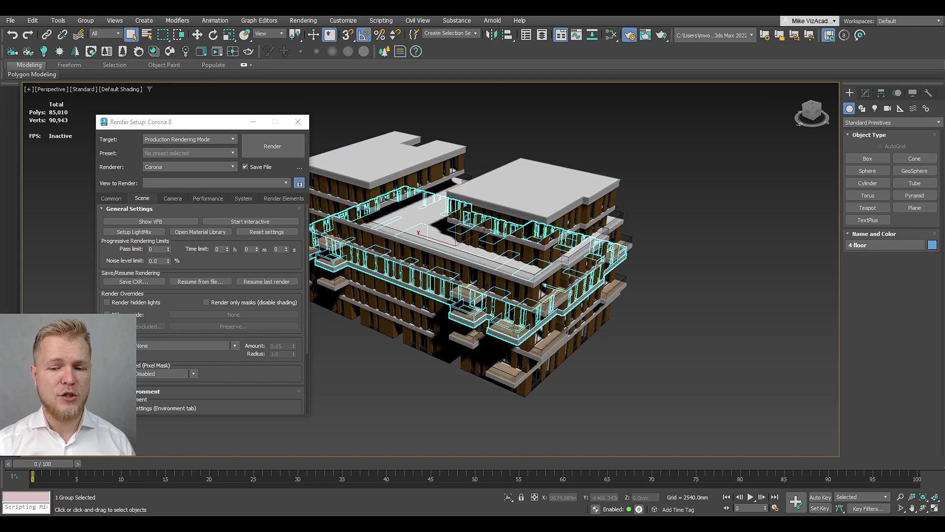
{"action": "left_click", "coordinate": [522, 347]}
{"action": "left_click", "coordinate": [535, 373]}
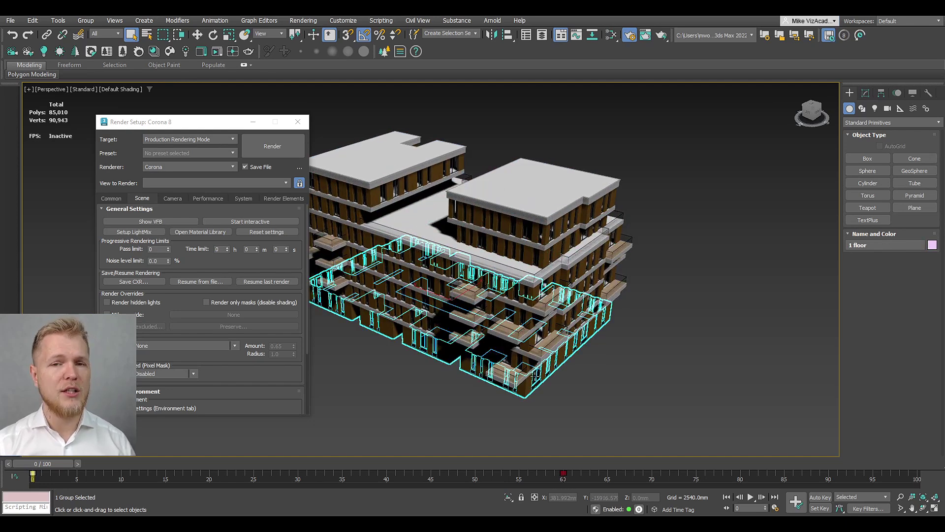
{"action": "middle_click_drag", "start_coordinate": [659, 325], "coordinate": [645, 318], "text": "alt"}
Ungroup the mansard 2 level group at the top of the building, select its roof molding and close the render setup
{"action": "left_click", "coordinate": [569, 170]}
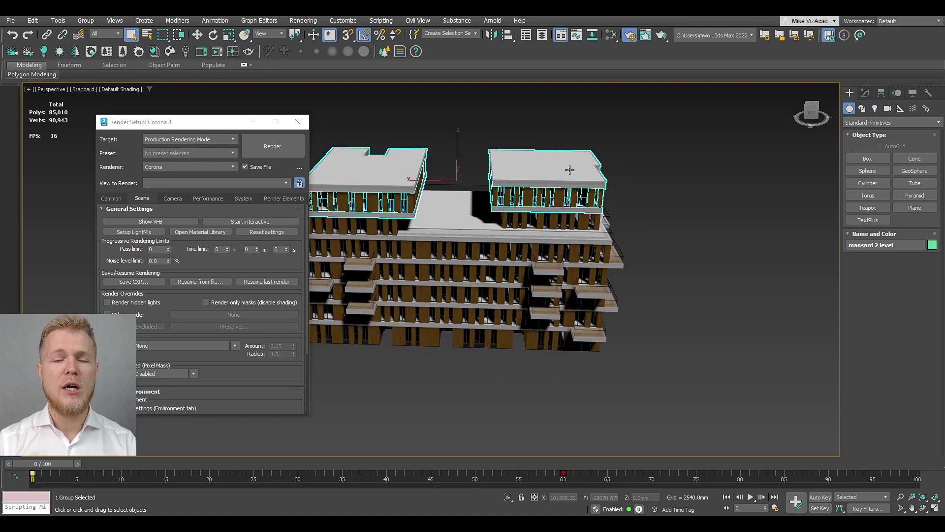
{"action": "left_click", "coordinate": [85, 20]}
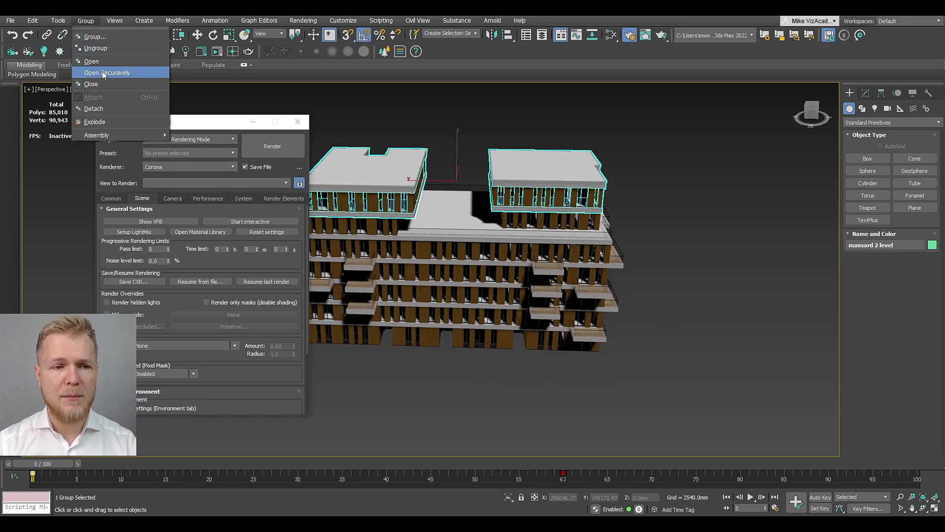
{"action": "left_click", "coordinate": [110, 44]}
{"action": "left_click", "coordinate": [715, 218]}
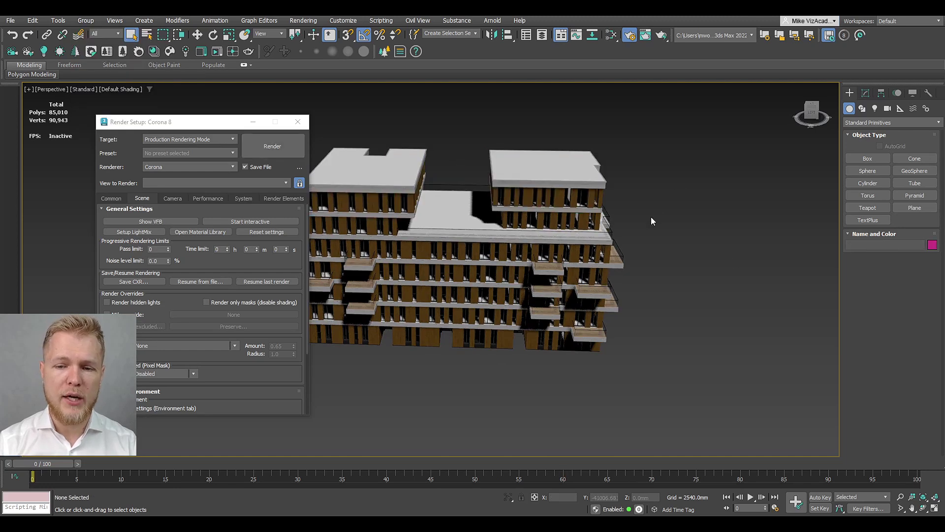
{"action": "left_click", "coordinate": [604, 187]}
{"action": "middle_click_drag", "start_coordinate": [605, 187], "coordinate": [318, 130], "text": "alt"}
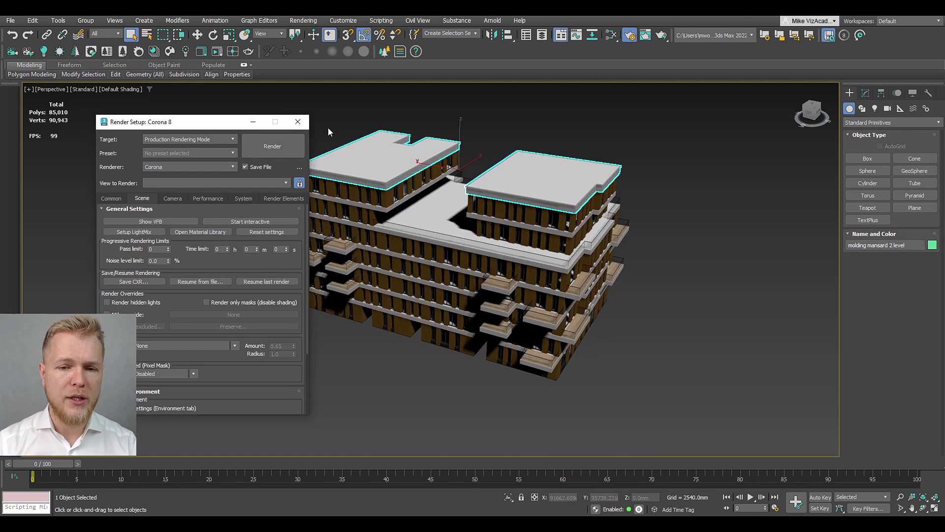
{"action": "left_click", "coordinate": [297, 122]}
Try raising the mansard 2 level molding, undo the move, and select the base wall and lower molding separately
{"action": "key", "text": "w"}
{"action": "left_click_drag", "start_coordinate": [462, 144], "coordinate": [463, 107]}
{"action": "key", "text": "ctrl+z"}
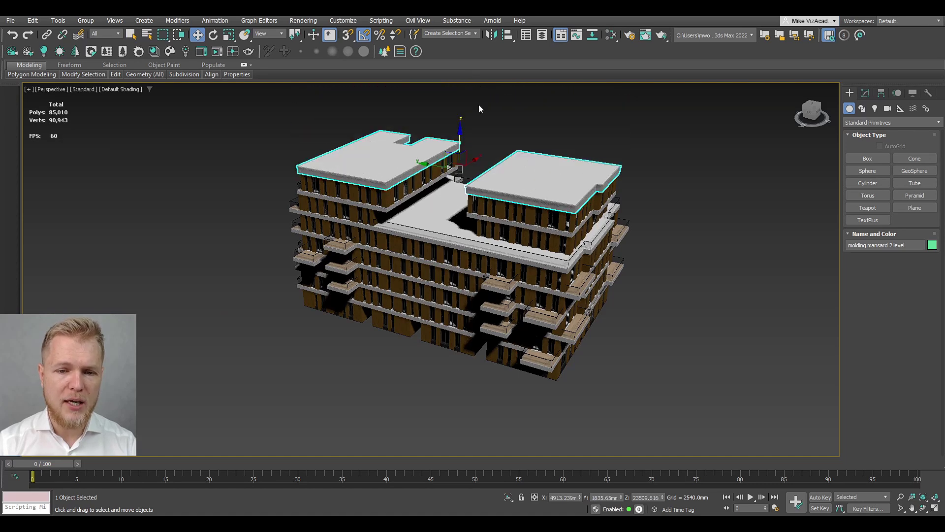
{"action": "left_click", "coordinate": [458, 144]}
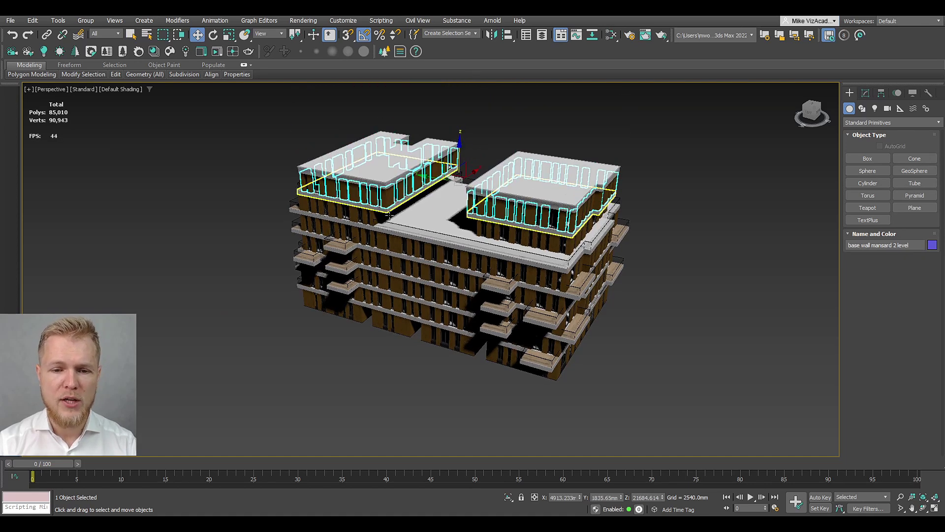
{"action": "left_click", "coordinate": [384, 209]}
{"action": "key", "text": "alt+h"}
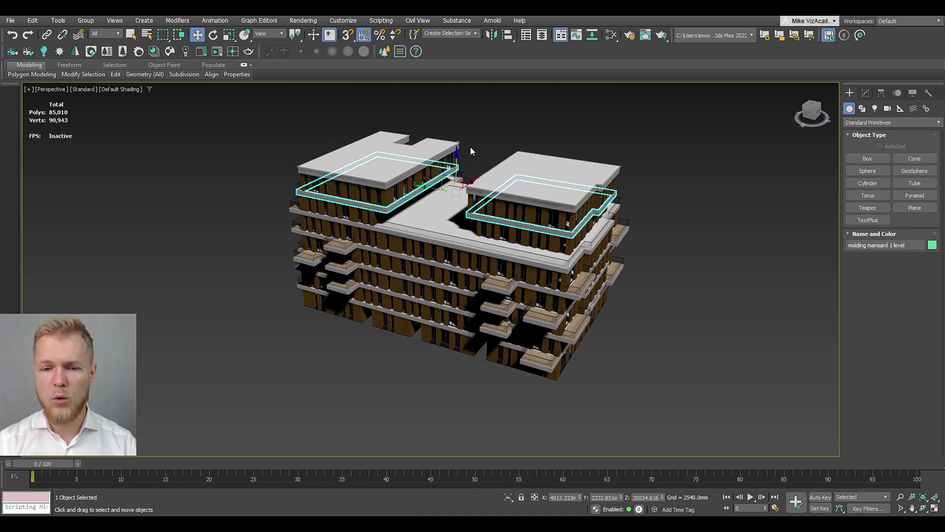
{"action": "left_click", "coordinate": [458, 143]}
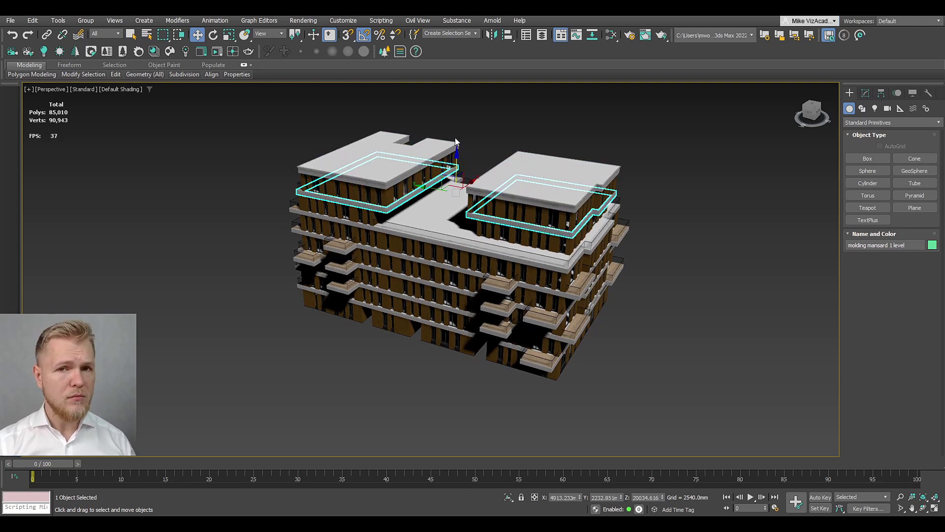
Select all the loose parts of the upper mansard level in the Left view and group them as Top
{"action": "left_click", "coordinate": [934, 508]}
{"action": "scroll", "coordinate": [324, 346], "scroll_direction": "up", "scroll_amount": 10}
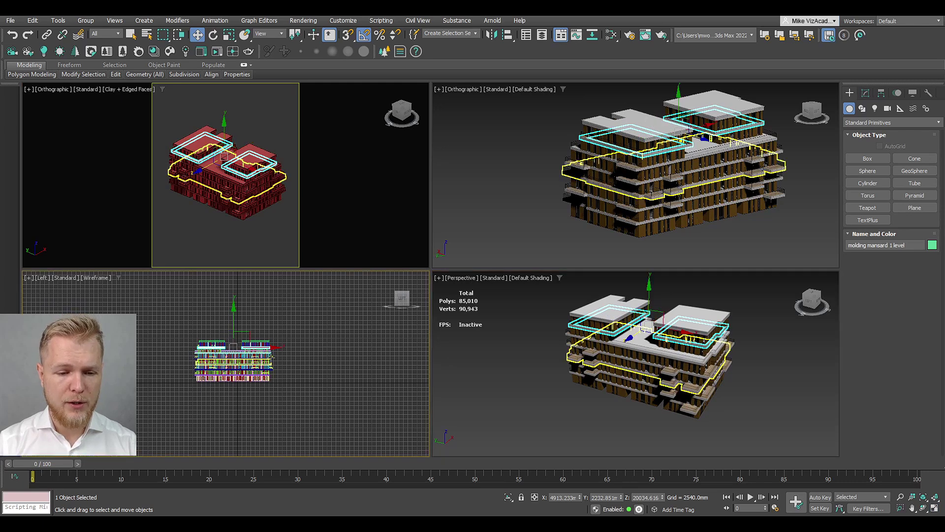
{"action": "middle_click_drag", "start_coordinate": [235, 332], "coordinate": [217, 361]}
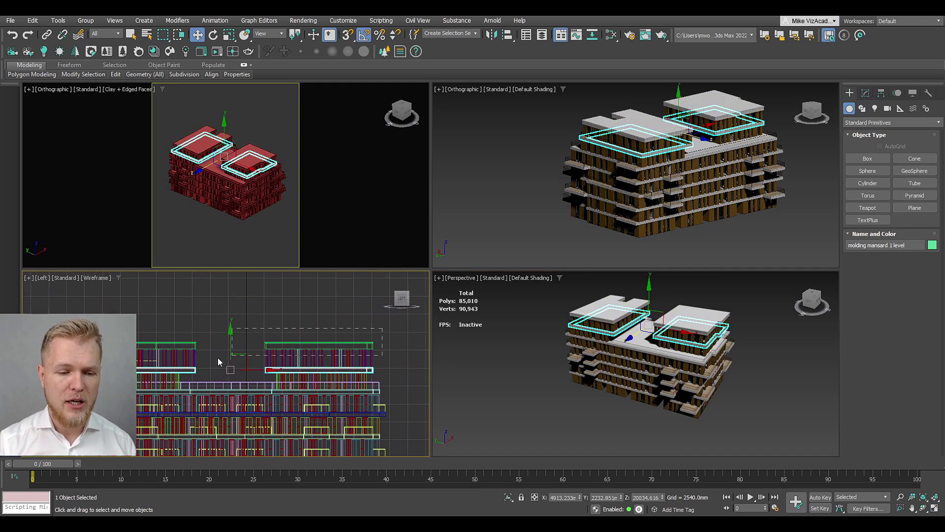
{"action": "key", "text": "ctrl+q"}
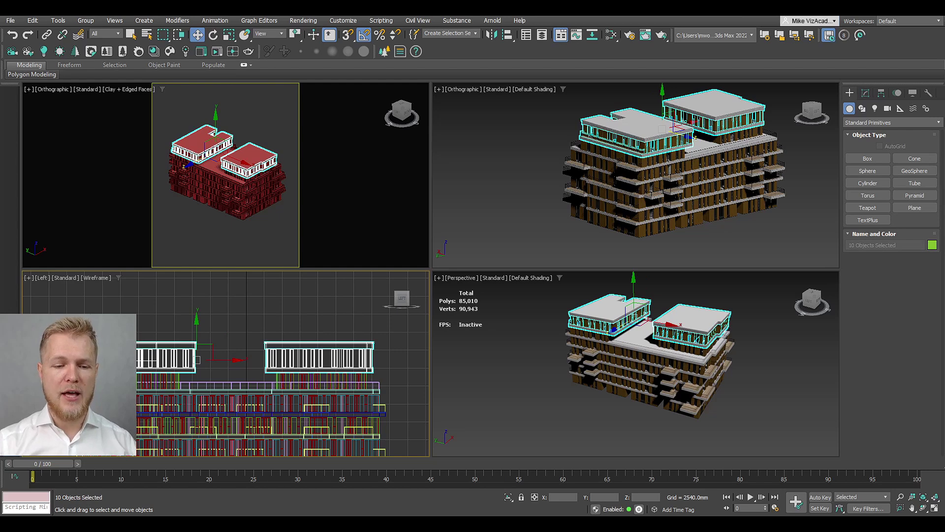
{"action": "left_click_drag", "start_coordinate": [199, 325], "coordinate": [208, 299]}
{"action": "right_click", "coordinate": [208, 299]}
{"action": "left_click", "coordinate": [86, 20]}
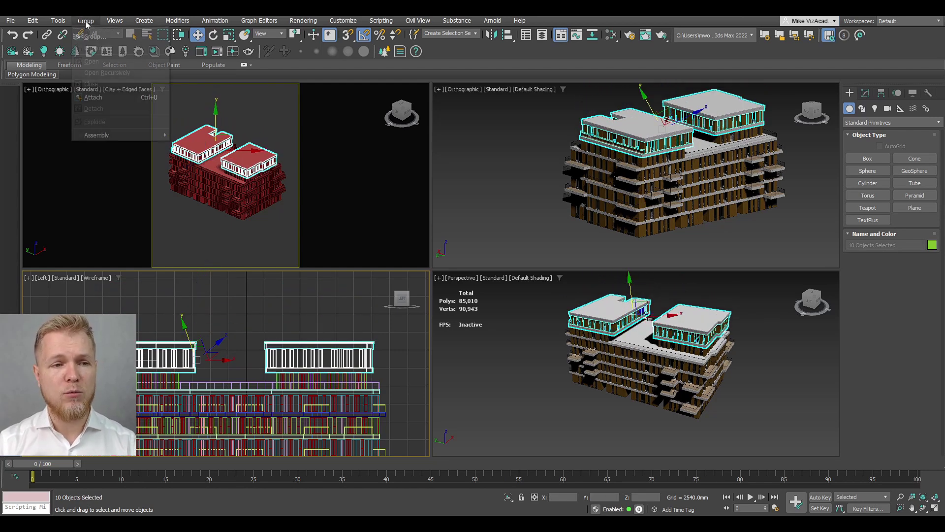
{"action": "left_click", "coordinate": [88, 37]}
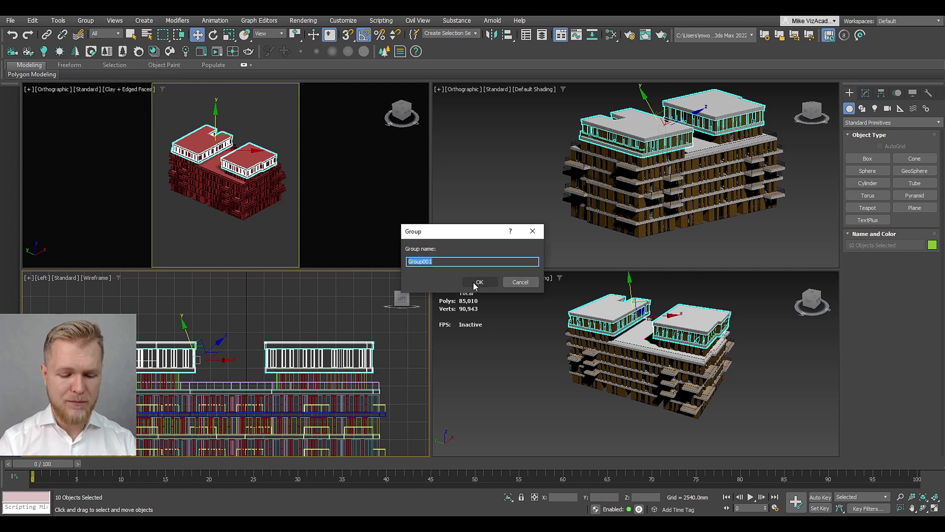
{"action": "type", "text": "Top"}
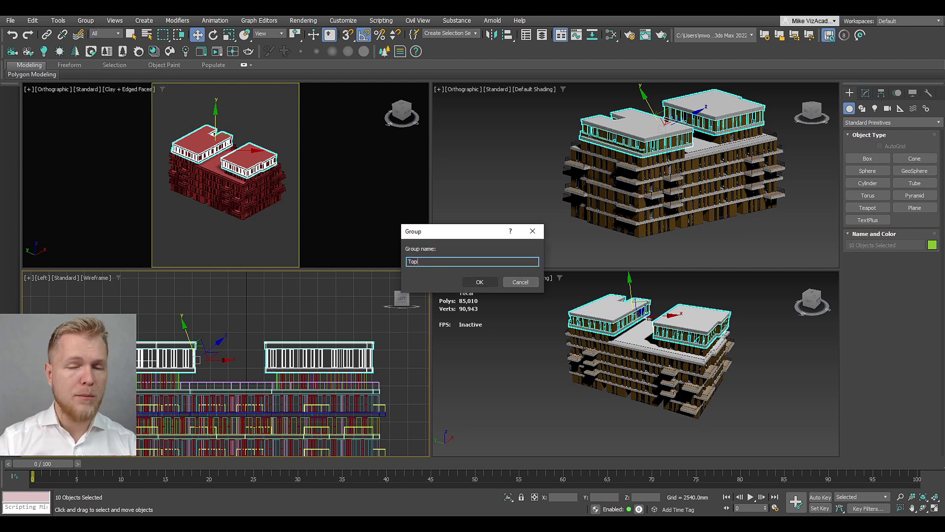
{"action": "left_click", "coordinate": [480, 281]}
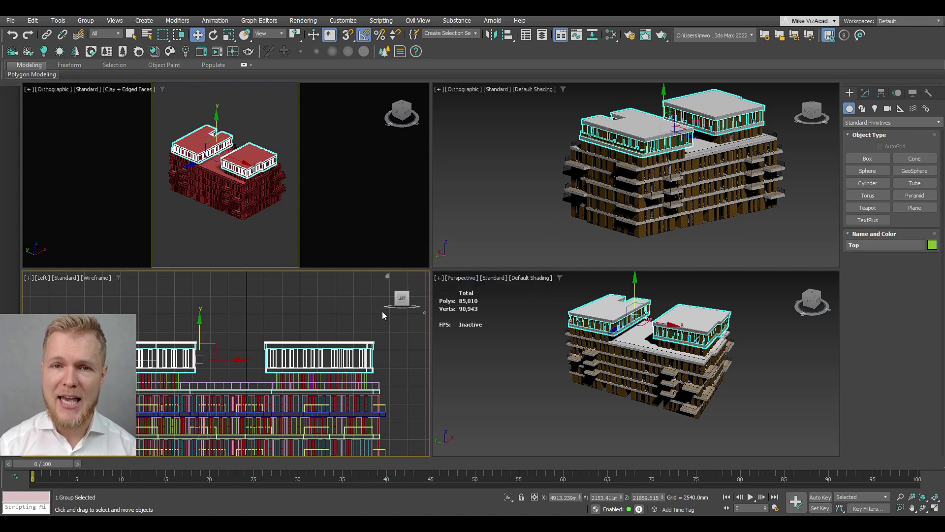
Maximise the Left view and check the floor animation at frame 60 against the Top group, clearing the selection
{"action": "scroll", "coordinate": [383, 315], "scroll_direction": "down", "scroll_amount": 3}
{"action": "middle_click_drag", "start_coordinate": [382, 315], "coordinate": [394, 325], "text": "alt"}
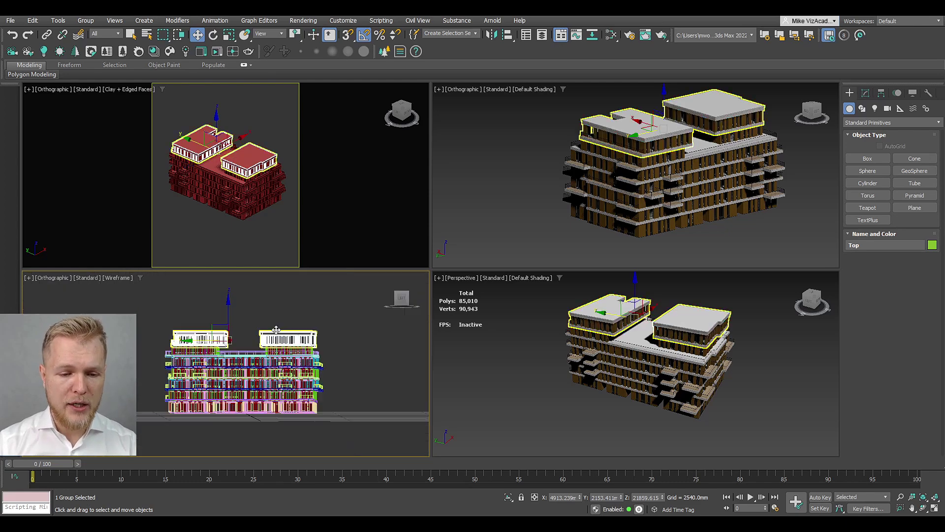
{"action": "key", "text": "alt+w"}
{"action": "key", "text": "l"}
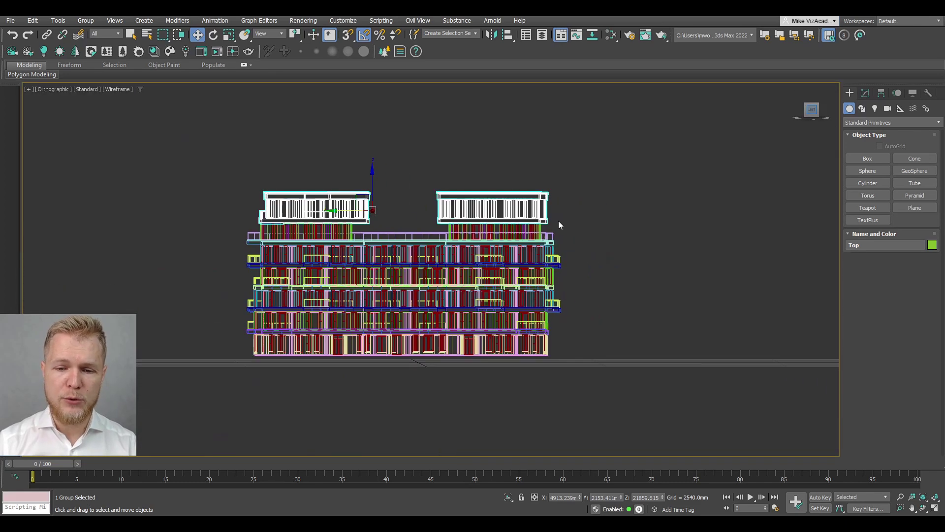
{"action": "key", "text": "g"}
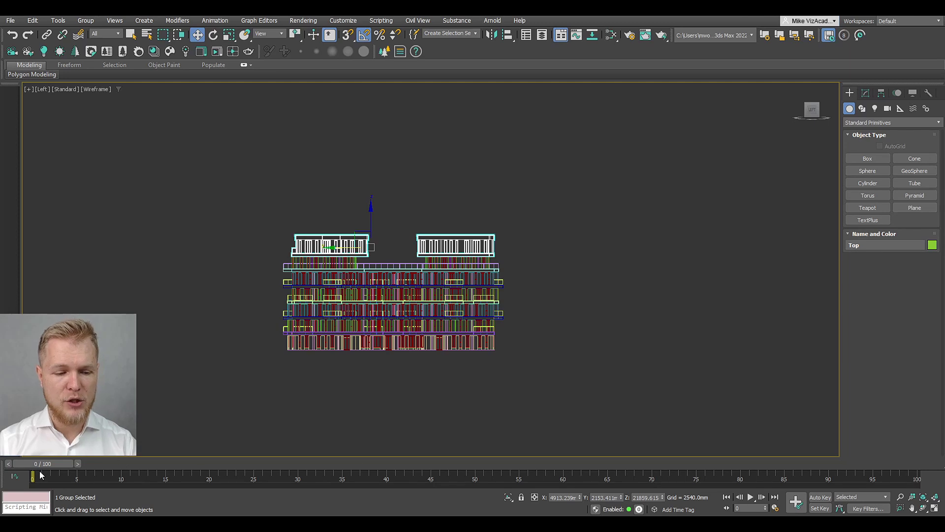
{"action": "left_click_drag", "start_coordinate": [49, 463], "coordinate": [568, 462]}
{"action": "middle_click_drag", "start_coordinate": [568, 455], "coordinate": [539, 288]}
{"action": "key", "text": "w"}
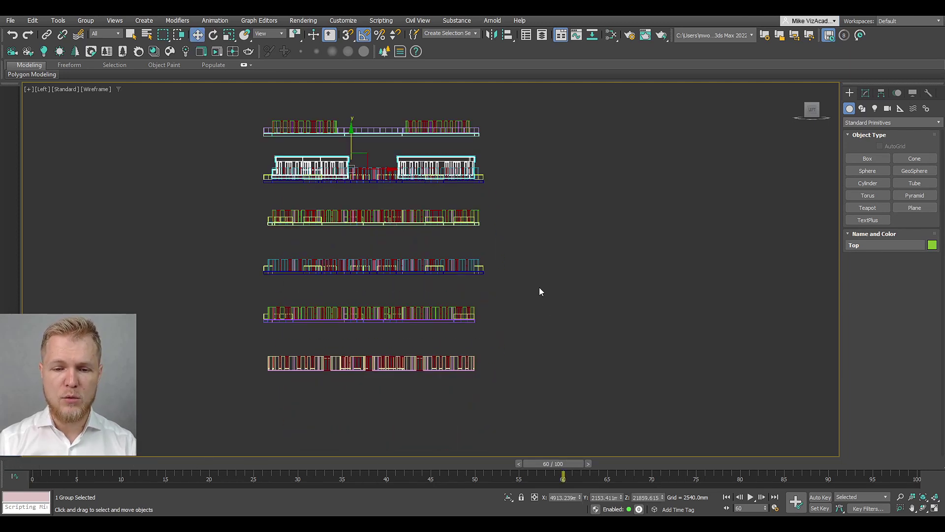
{"action": "scroll", "coordinate": [536, 315], "scroll_direction": "down", "scroll_amount": 2}
{"action": "scroll", "coordinate": [516, 277], "scroll_direction": "up", "scroll_amount": 2}
{"action": "left_click", "coordinate": [513, 268]}
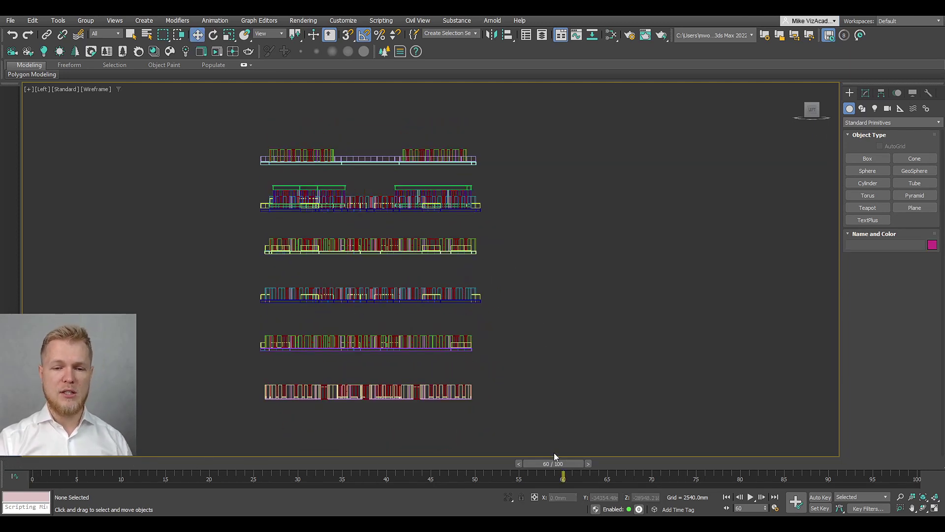
Show the building with default shading from an angled orthographic view and return the animation to frame 0
{"action": "key", "text": "F3"}
{"action": "mouse_move", "coordinate": [554, 439]}
{"action": "middle_mouse_down", "text": "alt"}
{"action": "mouse_move", "coordinate": [525, 350]}
{"action": "mouse_move", "coordinate": [571, 453]}
{"action": "middle_mouse_up", "text": "alt"}
{"action": "left_click_drag", "start_coordinate": [569, 463], "coordinate": [295, 464]}
{"action": "key", "text": "Home"}
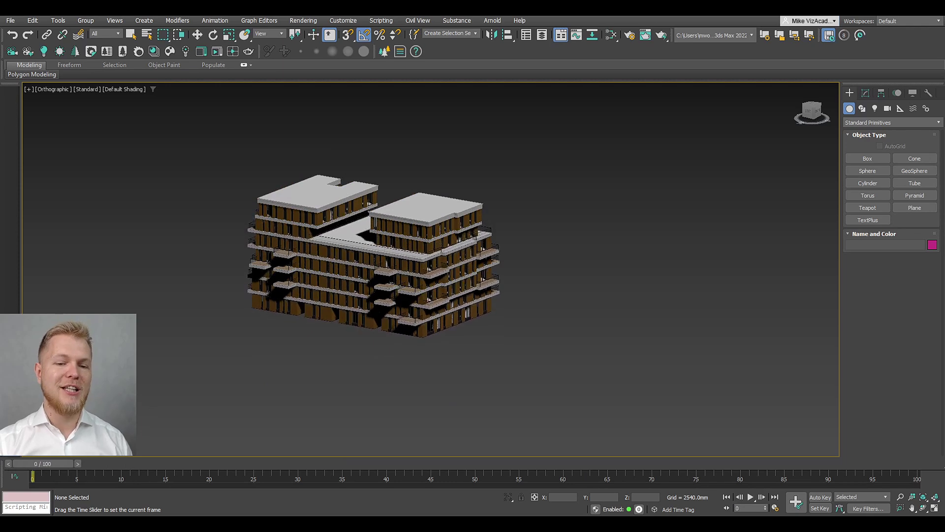
Select all the building's floor groups and delete their animation keys at frames 0 and 60
{"action": "key", "text": "w"}
{"action": "left_click_drag", "start_coordinate": [211, 378], "coordinate": [457, 148]}
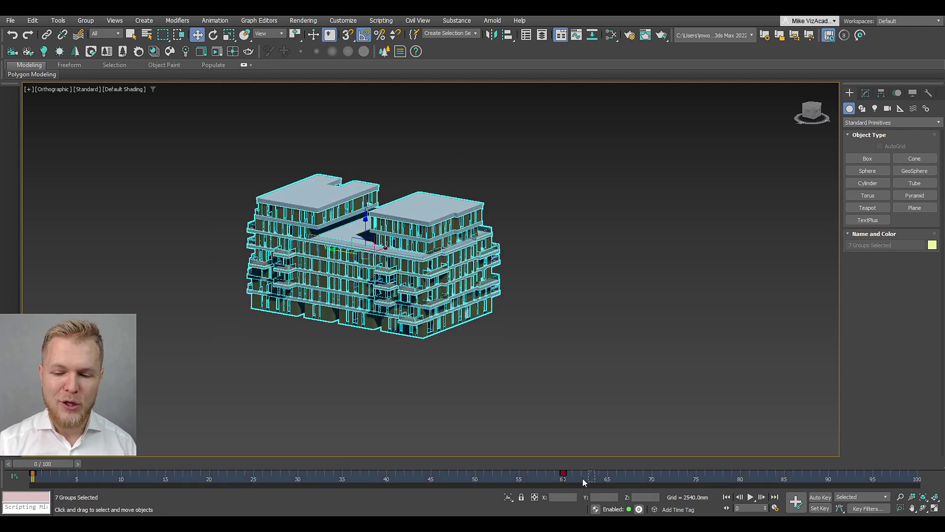
{"action": "left_click", "coordinate": [563, 473]}
{"action": "left_click_drag", "start_coordinate": [564, 473], "coordinate": [32, 474]}
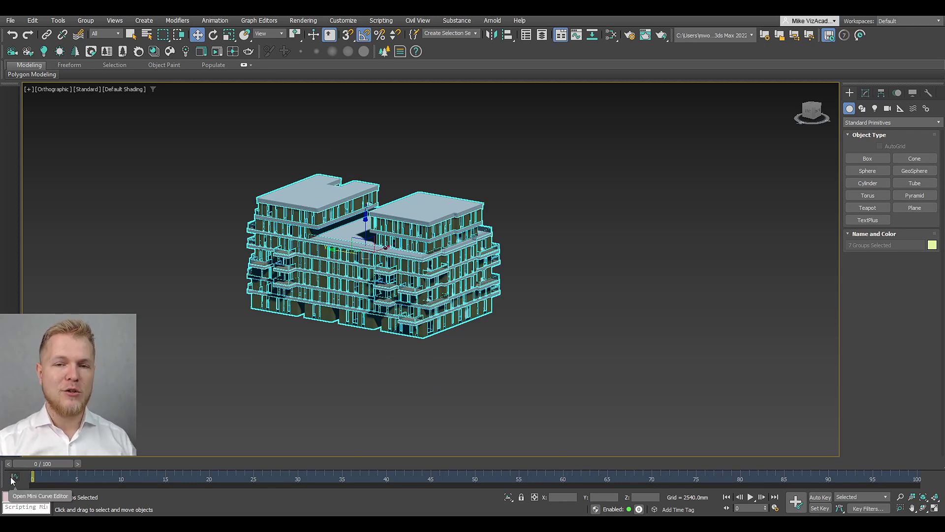
Show the whole building in the Left view and clear the floor group selection
{"action": "left_click", "coordinate": [807, 111]}
{"action": "left_click", "coordinate": [550, 239]}
{"action": "key", "text": "z"}
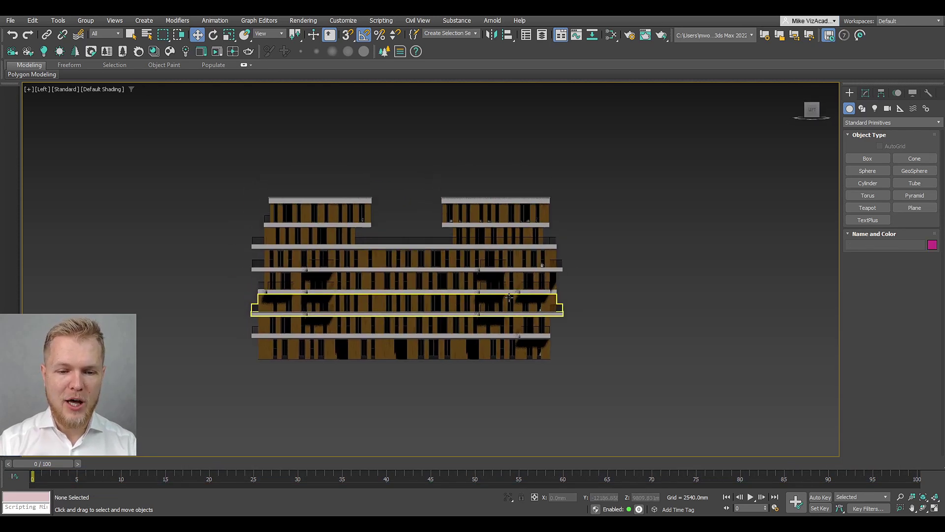
Draw a straight horizontal spline line along the base of the building, extending past both sides
{"action": "left_click", "coordinate": [862, 108]}
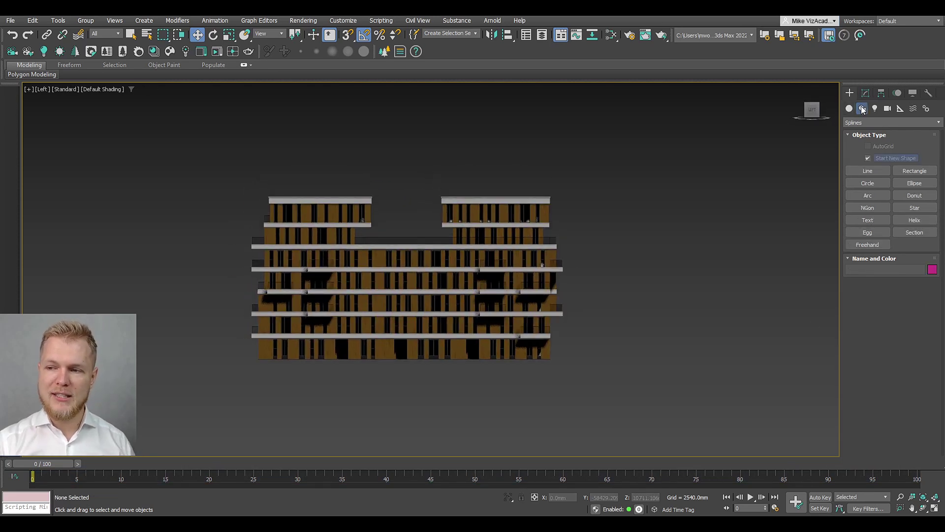
{"action": "left_click", "coordinate": [864, 170]}
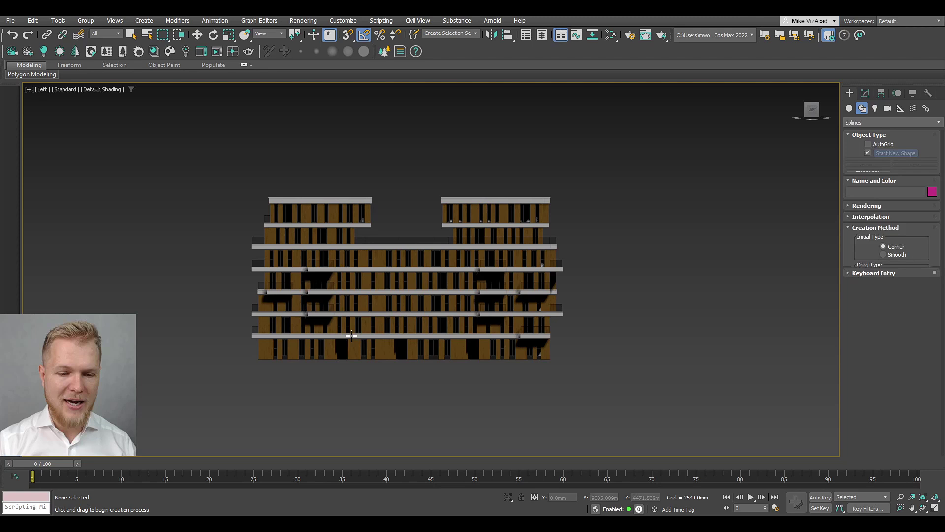
{"action": "left_click", "coordinate": [189, 362]}
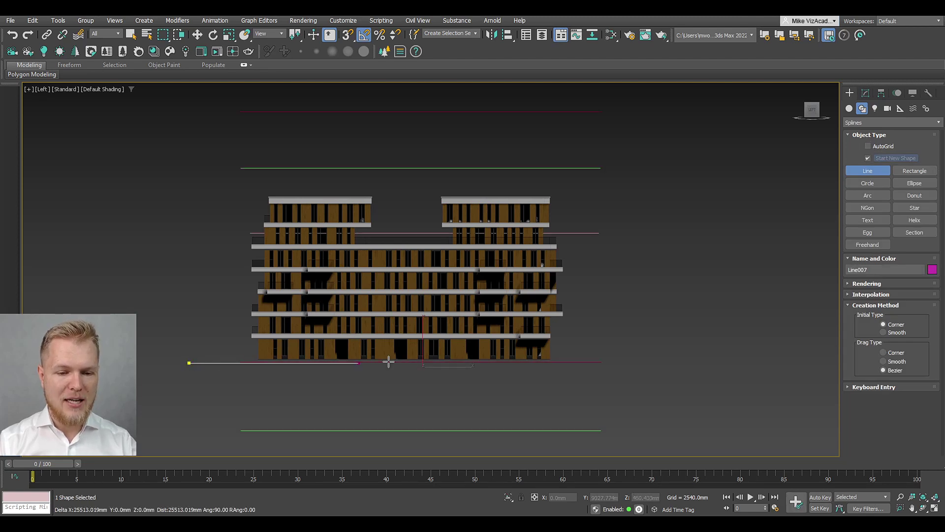
{"action": "left_click", "coordinate": [645, 362]}
{"action": "right_click", "coordinate": [660, 344]}
{"action": "right_click", "coordinate": [668, 290]}
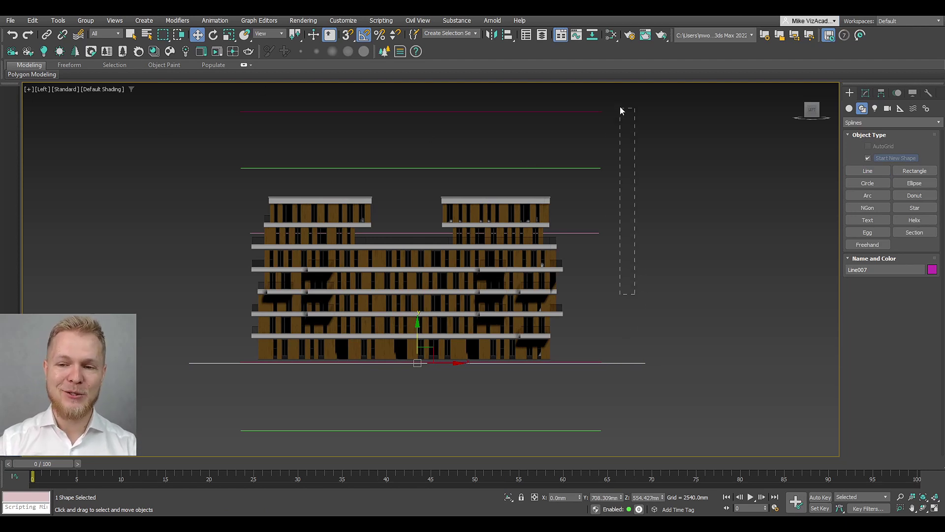
Delete the horizontal guide lines above and below the building and the newly drawn one, keeping a single older line at the base
{"action": "left_click_drag", "start_coordinate": [620, 110], "coordinate": [590, 87]}
{"action": "key", "text": "Delete"}
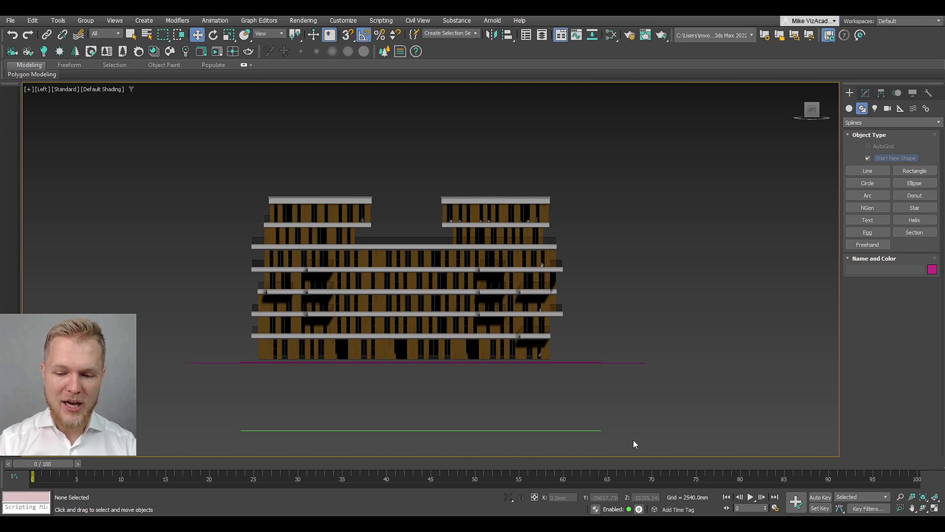
{"action": "left_click_drag", "start_coordinate": [604, 312], "coordinate": [602, 314]}
{"action": "scroll", "coordinate": [608, 330], "scroll_direction": "down", "scroll_amount": 5}
{"action": "middle_click_drag", "start_coordinate": [632, 318], "coordinate": [585, 380]}
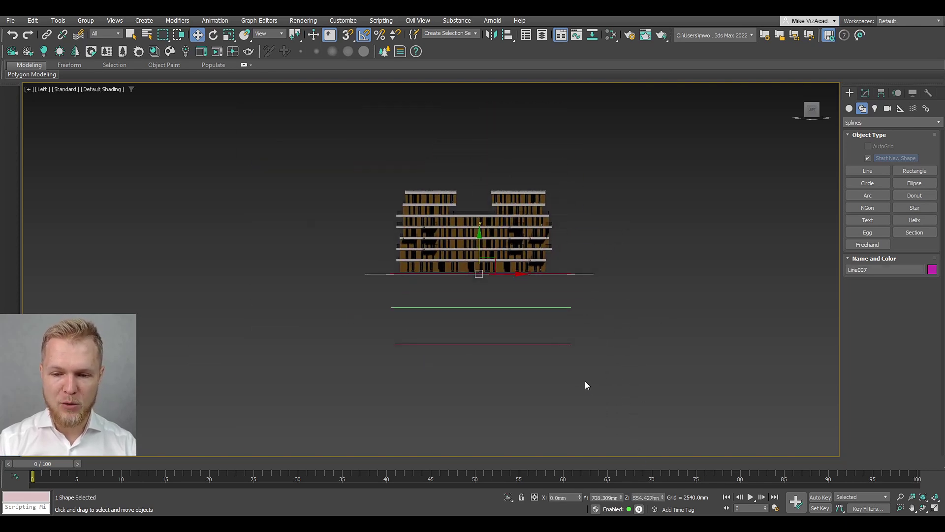
{"action": "key", "text": "Delete"}
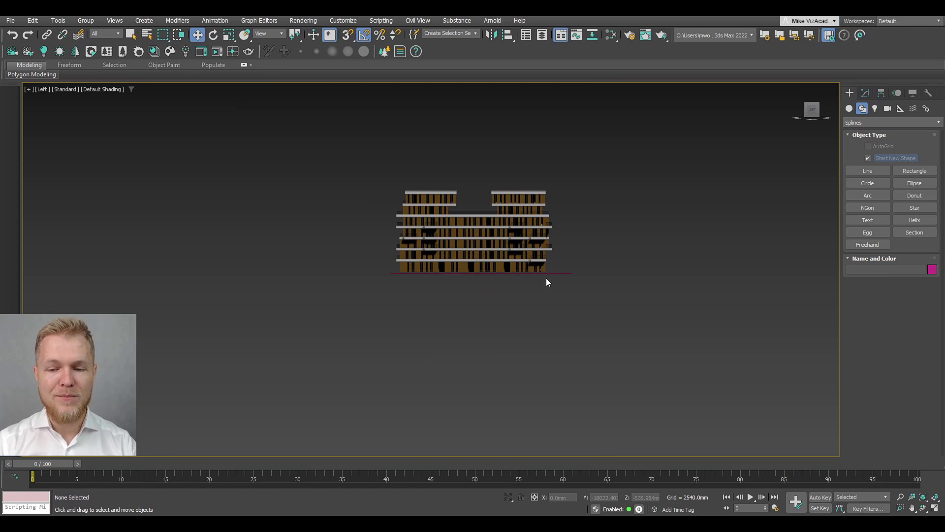
Scale the remaining base line horizontally so it reaches well past both sides of the building
{"action": "left_click", "coordinate": [545, 275]}
{"action": "scroll", "coordinate": [526, 291], "scroll_direction": "up", "scroll_amount": 3}
{"action": "key", "text": "r"}
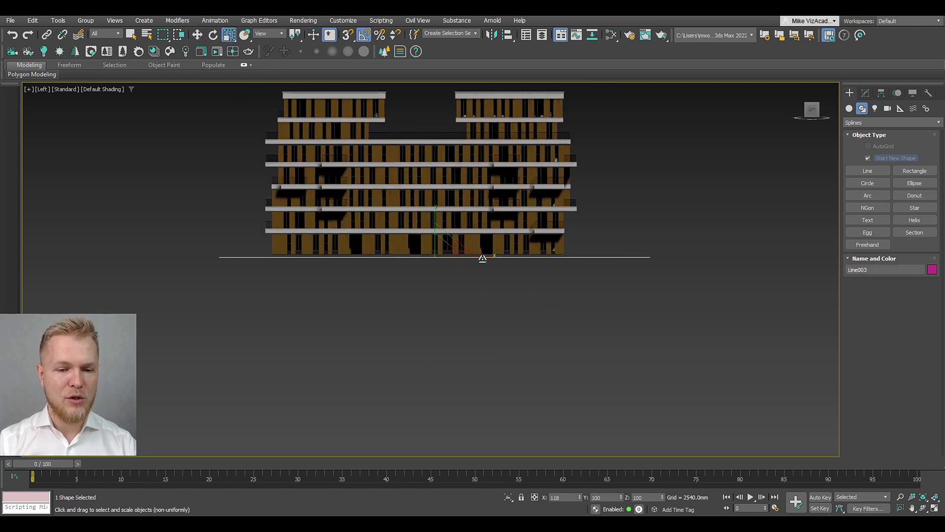
{"action": "scroll", "coordinate": [485, 261], "scroll_direction": "down", "scroll_amount": 2}
{"action": "middle_click_drag", "start_coordinate": [490, 265], "coordinate": [478, 338]}
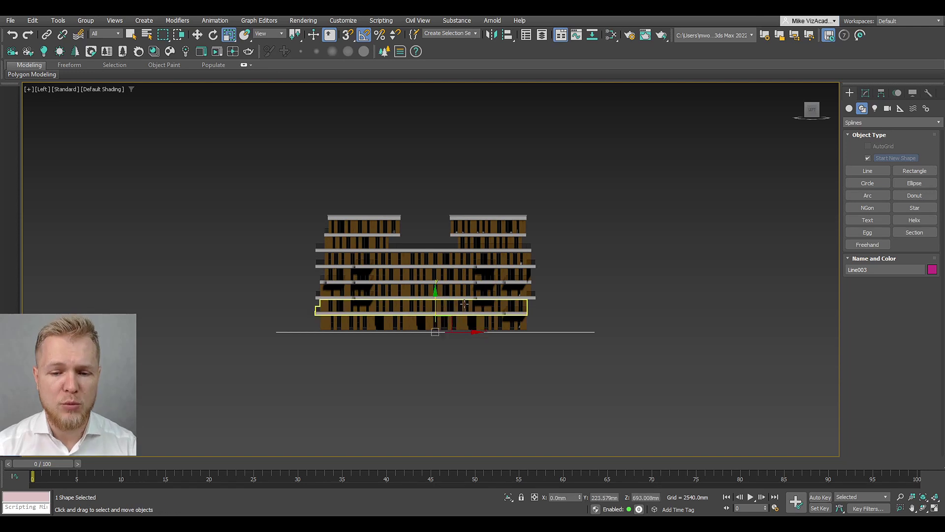
Place the guide line at the base of the fourth floor and clone it downward as 3 evenly spaced copies
{"action": "key", "text": "w"}
{"action": "mouse_move", "coordinate": [436, 309]}
{"action": "left_mouse_down"}
{"action": "mouse_move", "coordinate": [437, 261]}
{"action": "mouse_move", "coordinate": [435, 306]}
{"action": "left_mouse_up"}
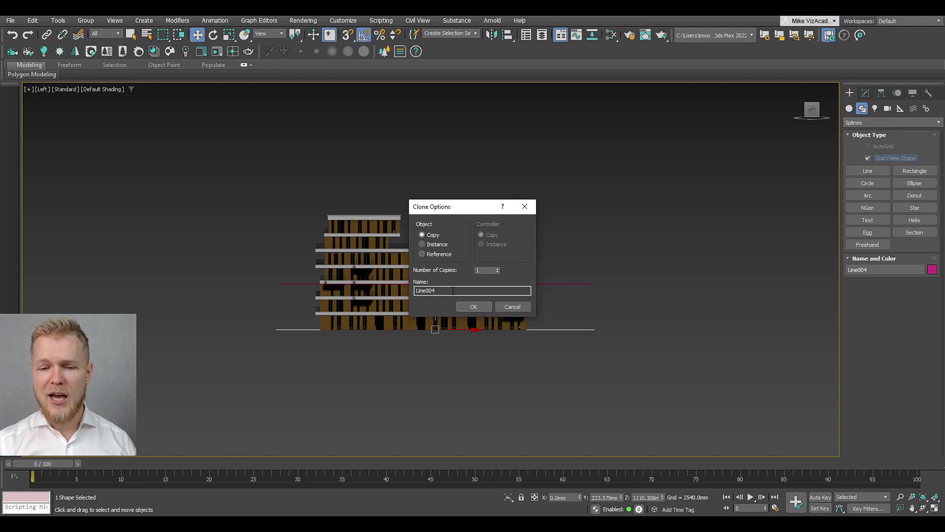
{"action": "left_click", "coordinate": [498, 268]}
{"action": "left_click", "coordinate": [497, 269]}
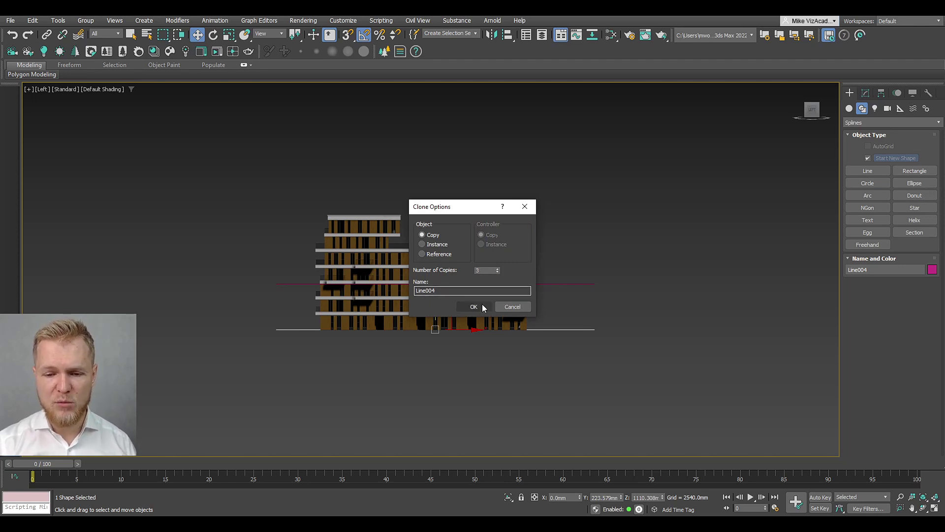
{"action": "left_click", "coordinate": [482, 303]}
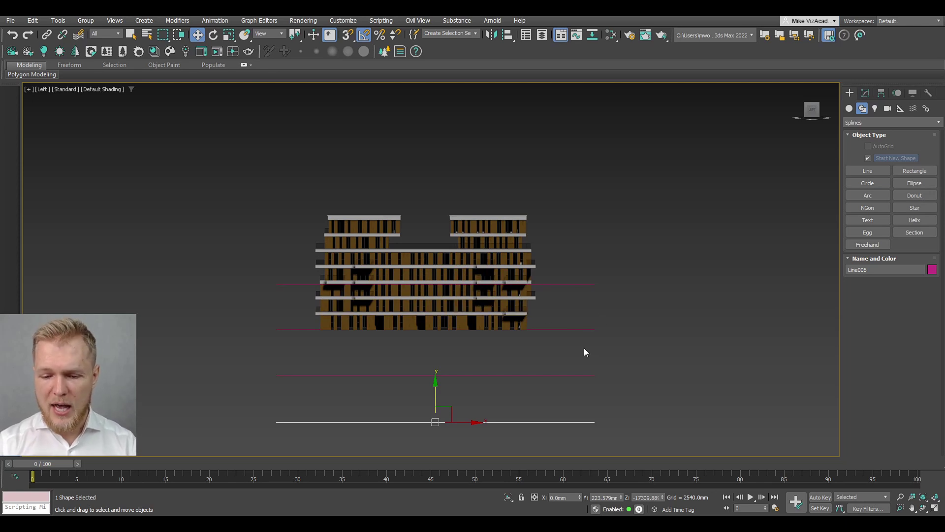
Clone the fourth-floor guide line upward as 3 copies, spaced like the lines below
{"action": "left_click_drag", "start_coordinate": [584, 273], "coordinate": [585, 275]}
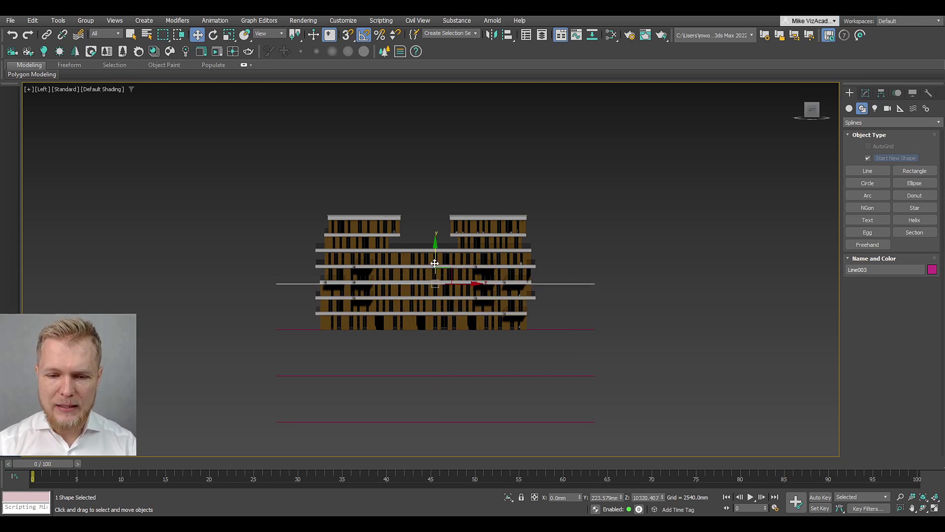
{"action": "mouse_move", "coordinate": [435, 263]}
{"action": "left_mouse_down", "text": "shift"}
{"action": "mouse_move", "coordinate": [439, 226]}
{"action": "mouse_move", "coordinate": [455, 216]}
{"action": "left_mouse_up", "text": "shift"}
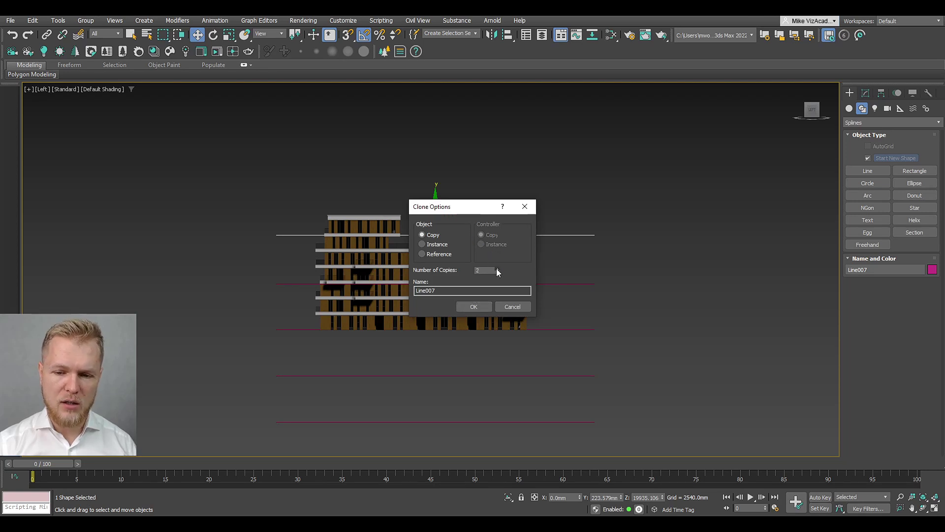
{"action": "left_click", "coordinate": [473, 306]}
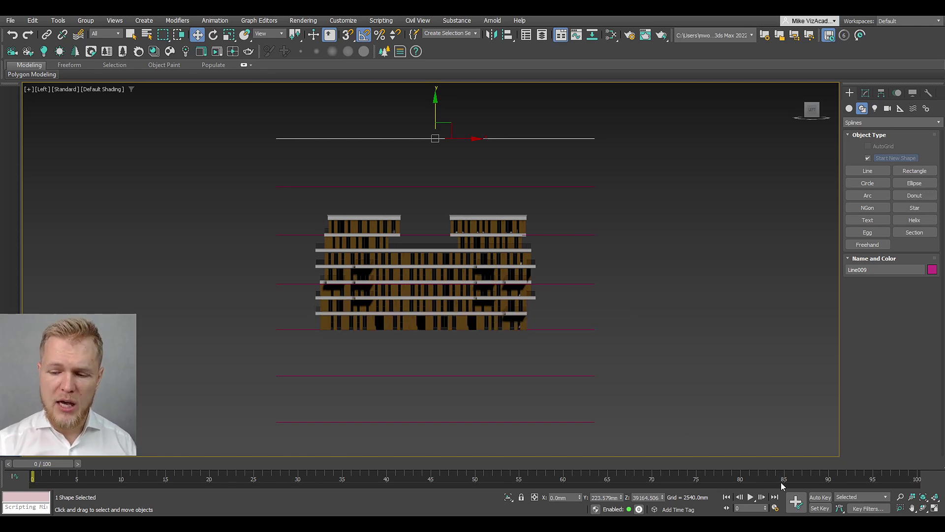
Configure the animation time with a custom frame rate of 24 FPS and an end time of 120
{"action": "left_click", "coordinate": [776, 509]}
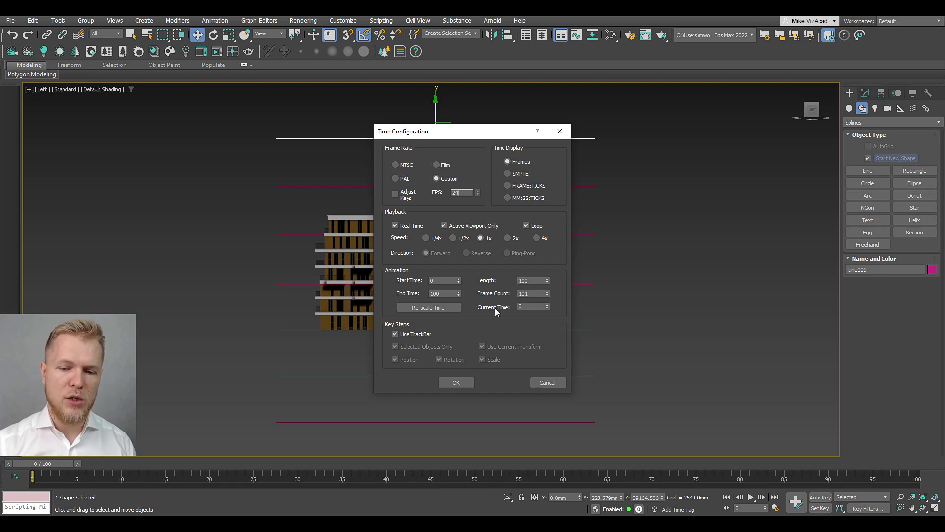
{"action": "left_click", "coordinate": [439, 293]}
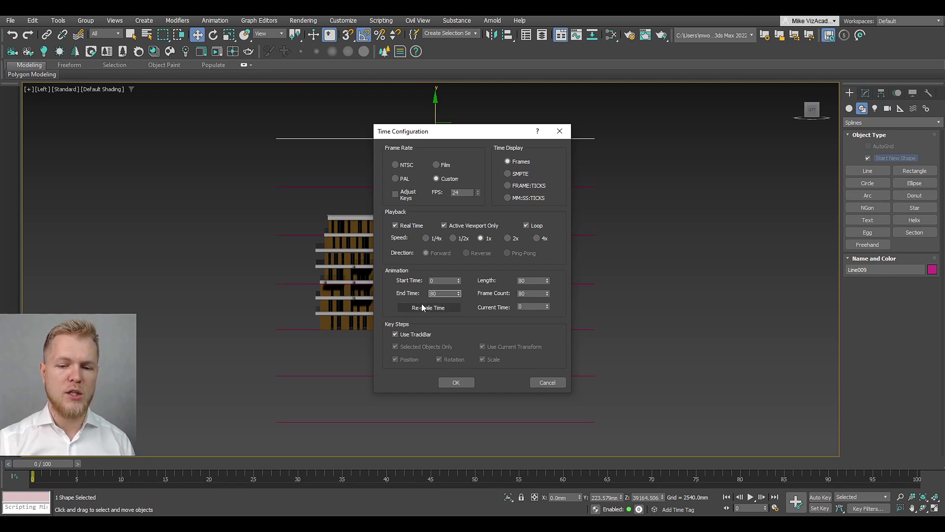
{"action": "double_click", "coordinate": [434, 293]}
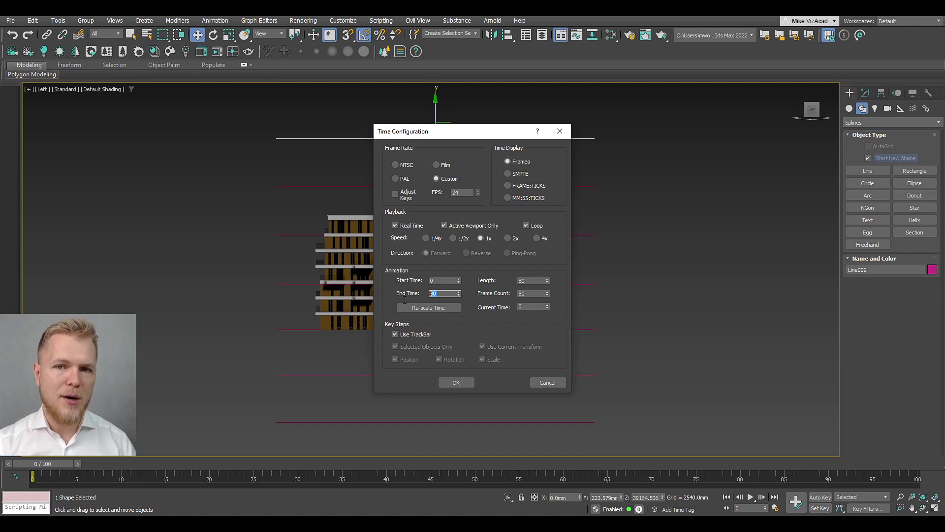
{"action": "type", "text": "120"}
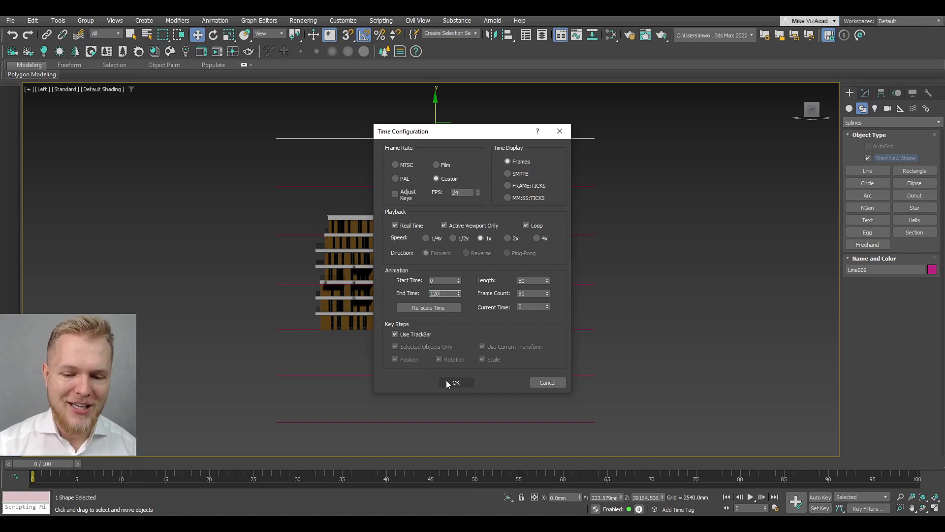
{"action": "left_click", "coordinate": [448, 382]}
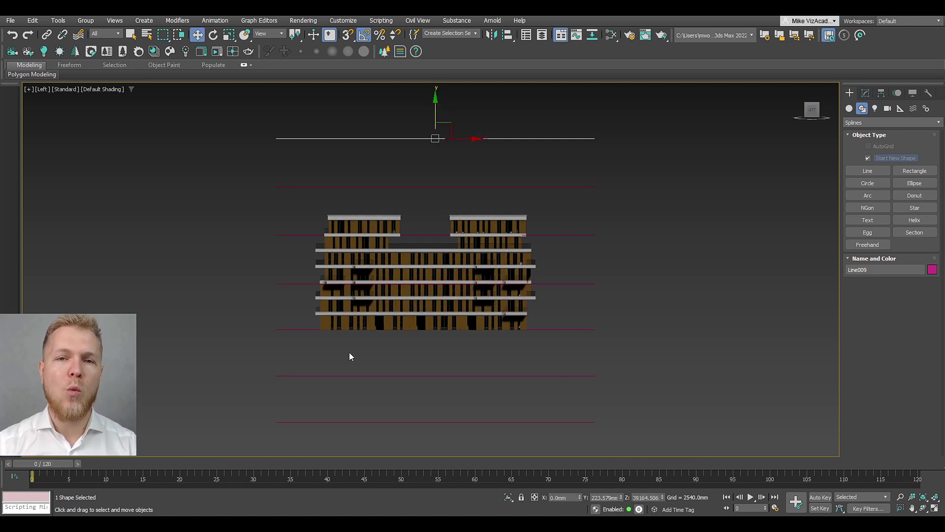
Turn on Auto Key at frame 60 and select the Top group
{"action": "left_click", "coordinate": [820, 497]}
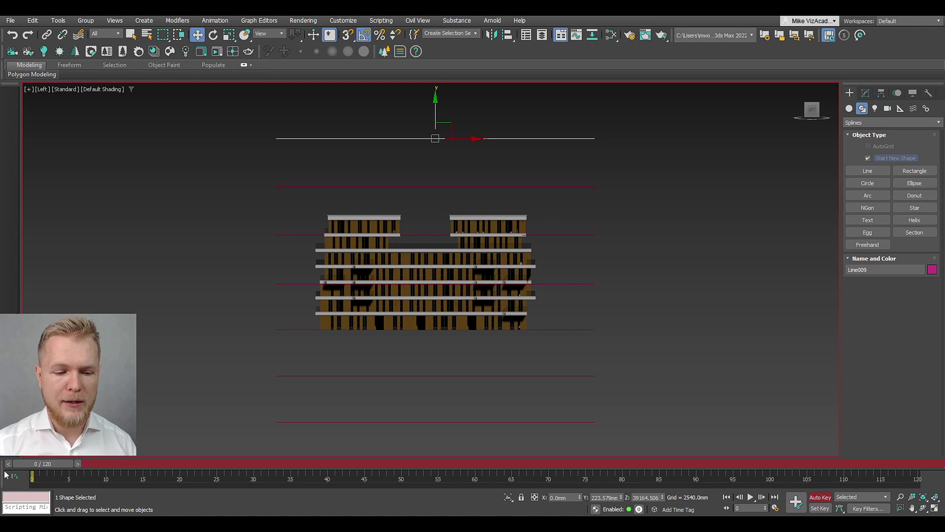
{"action": "left_click_drag", "start_coordinate": [61, 465], "coordinate": [473, 463]}
{"action": "key", "text": "period"}
{"action": "key", "text": "period"}
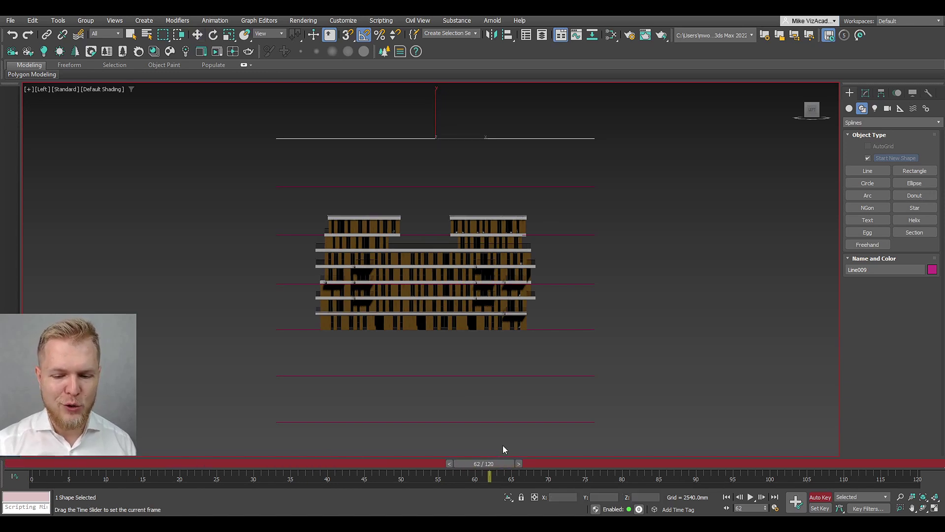
{"action": "key", "text": "w"}
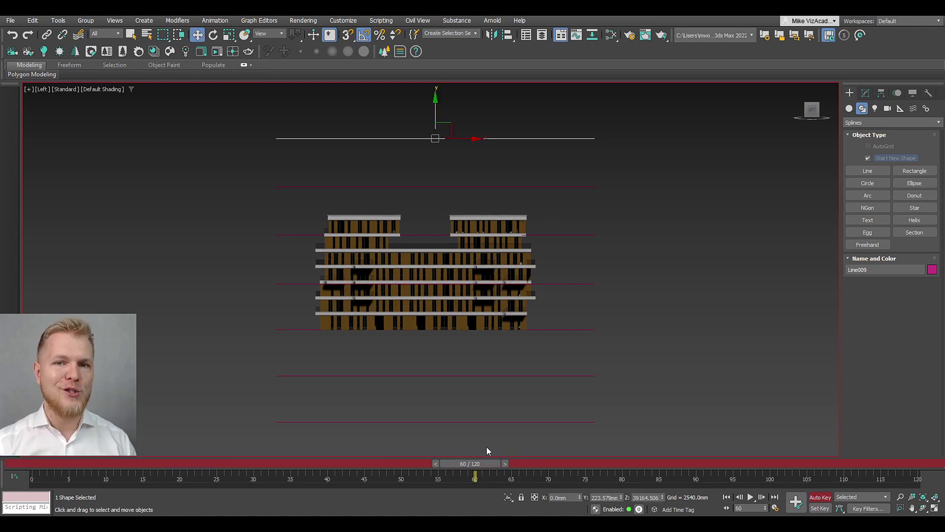
{"action": "left_click", "coordinate": [511, 228]}
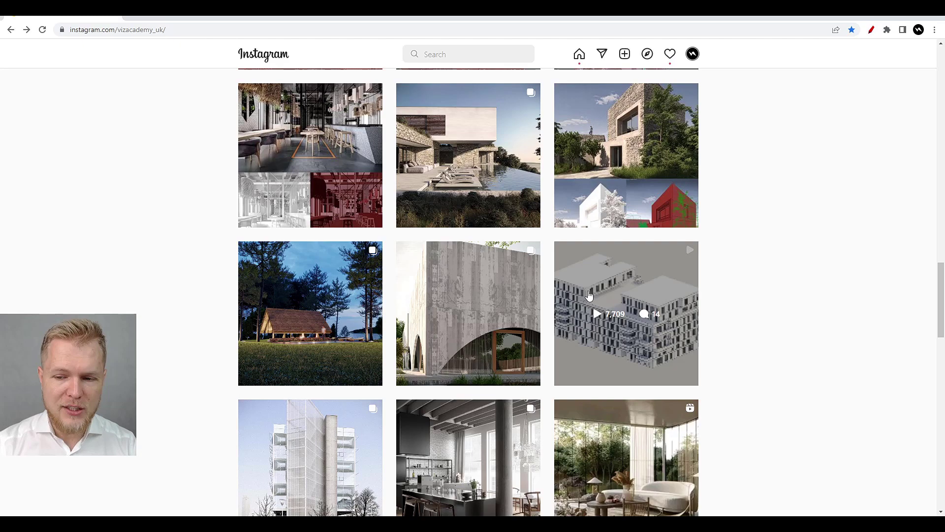
Look at the finished building animation post on Instagram as a reference, and return to the building scene in 3ds Max
{"action": "left_click", "coordinate": [619, 261]}
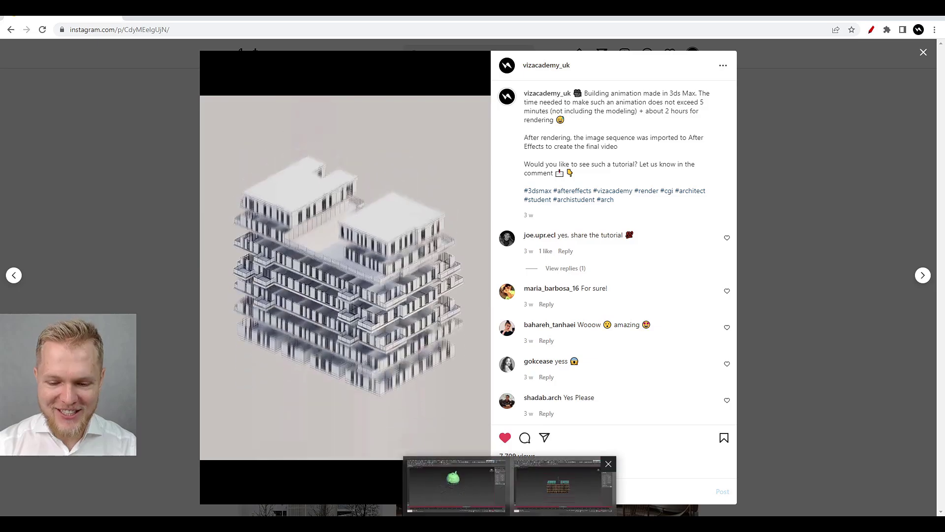
{"action": "left_click", "coordinate": [559, 502]}
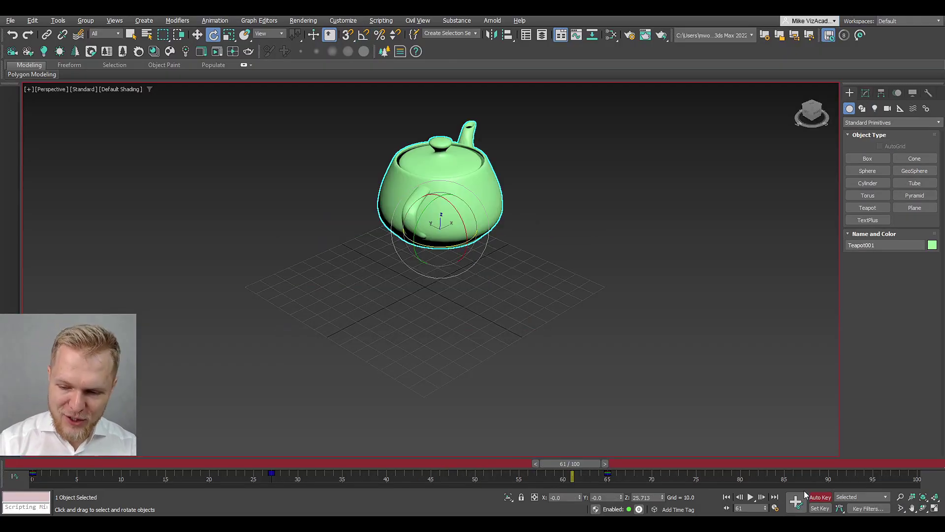
{"action": "left_click", "coordinate": [812, 501]}
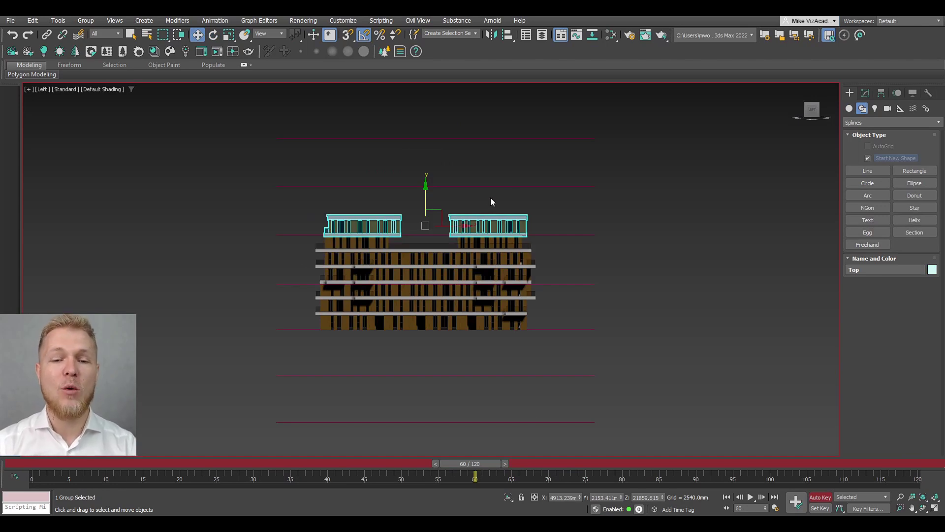
Raise the Top group to the highest guide line and the sixth floor to the second-highest at frame 60
{"action": "middle_click_drag", "start_coordinate": [491, 197], "coordinate": [492, 221]}
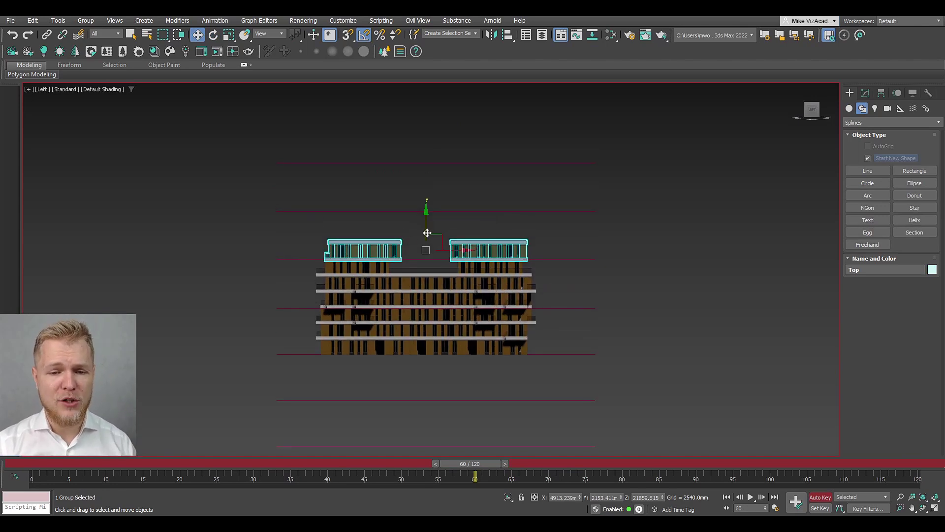
{"action": "left_click_drag", "start_coordinate": [425, 234], "coordinate": [447, 133]}
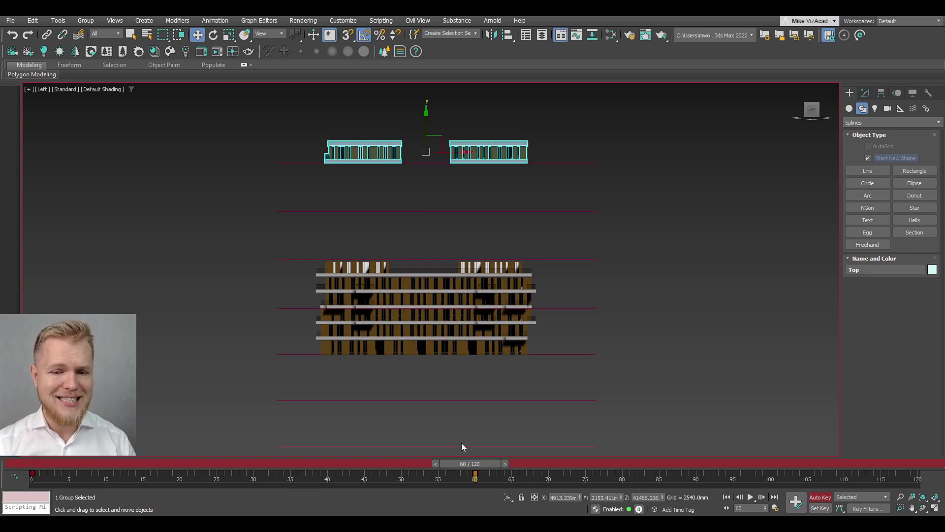
{"action": "left_click", "coordinate": [425, 270]}
{"action": "left_click_drag", "start_coordinate": [426, 250], "coordinate": [432, 183]}
Scrub the timeline to preview the movement, stop at frame 56, and raise the 5 floor group to the third-highest guide line
{"action": "left_click_drag", "start_coordinate": [469, 463], "coordinate": [315, 462]}
{"action": "left_click_drag", "start_coordinate": [347, 425], "coordinate": [472, 344]}
{"action": "key", "text": "w"}
{"action": "left_click", "coordinate": [426, 283]}
{"action": "left_click_drag", "start_coordinate": [426, 266], "coordinate": [426, 230]}
Lower the 1 floor, 2 floor and 3 floor groups onto the three lowest guide lines in order, from the bottom up, at frame 56
{"action": "middle_click_drag", "start_coordinate": [429, 382], "coordinate": [429, 299]}
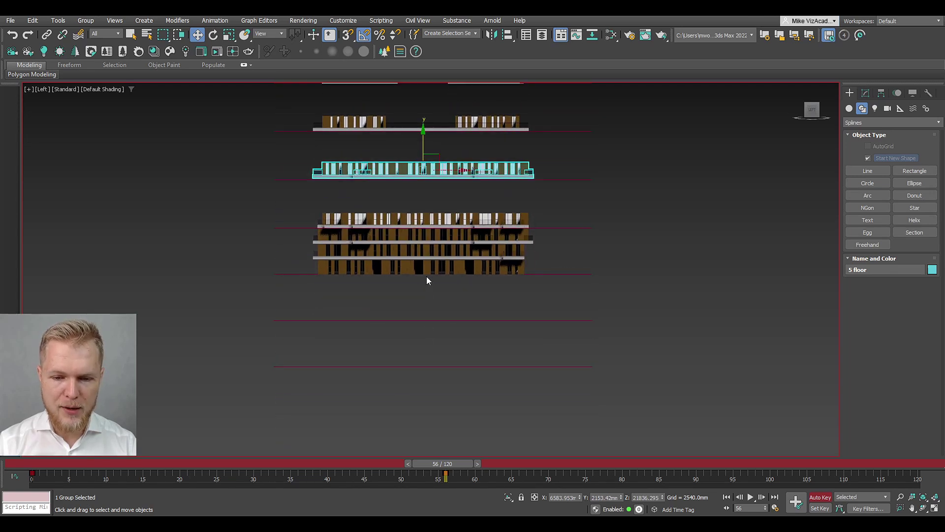
{"action": "left_click", "coordinate": [420, 252]}
{"action": "left_click_drag", "start_coordinate": [420, 248], "coordinate": [417, 336]}
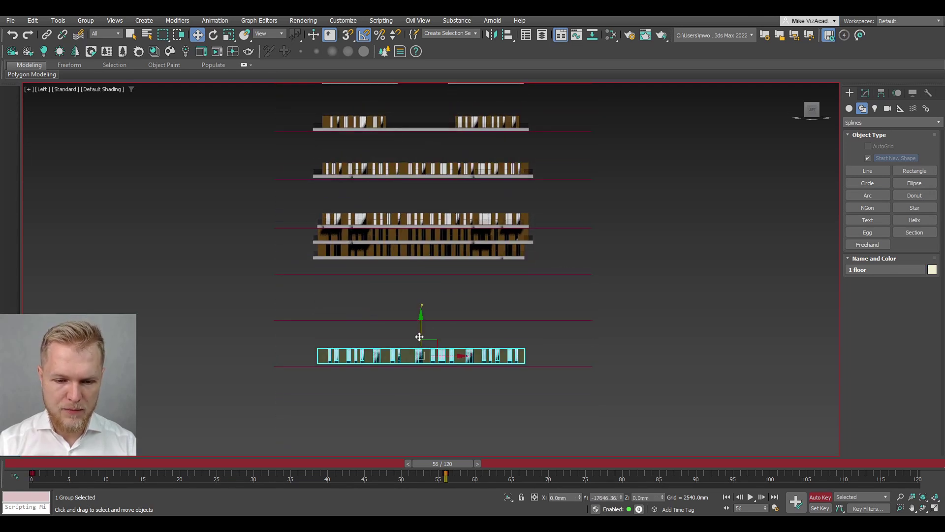
{"action": "left_click", "coordinate": [419, 256]}
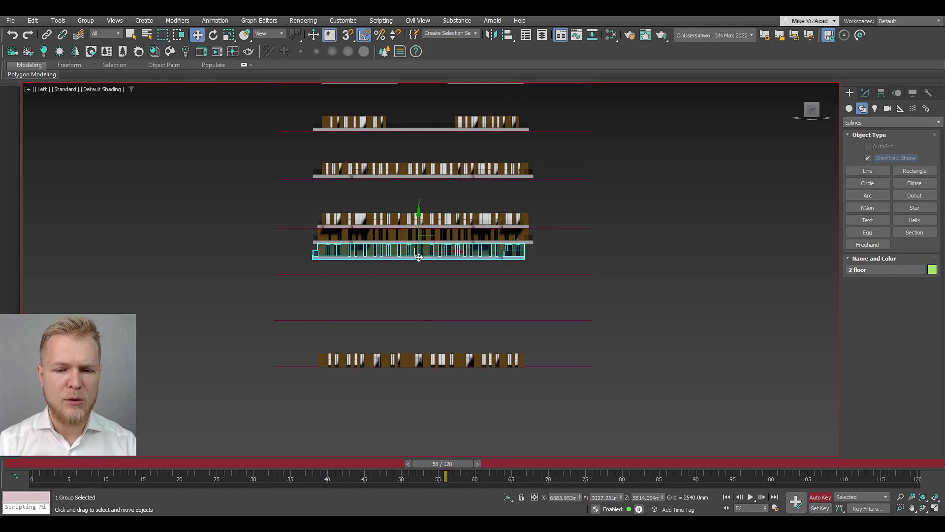
{"action": "left_click_drag", "start_coordinate": [419, 238], "coordinate": [421, 290]}
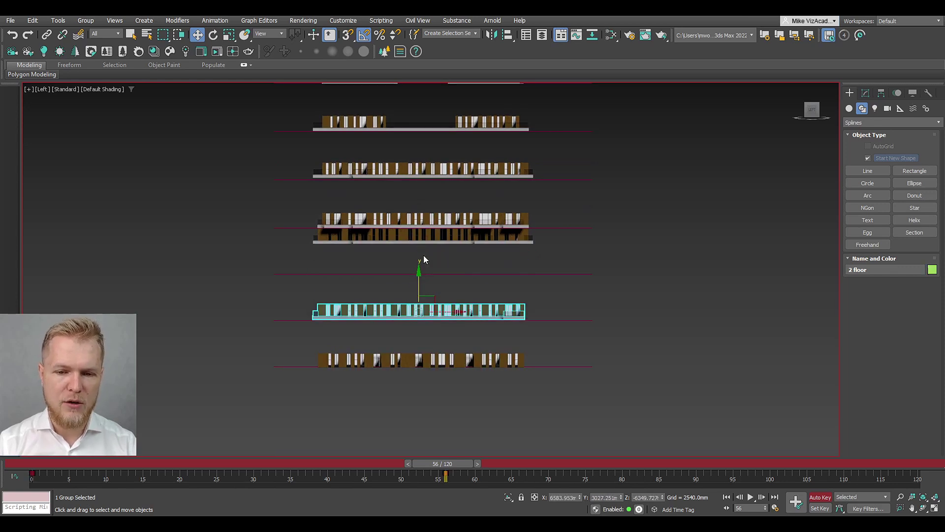
{"action": "left_click", "coordinate": [422, 235]}
{"action": "left_click_drag", "start_coordinate": [424, 211], "coordinate": [425, 242]}
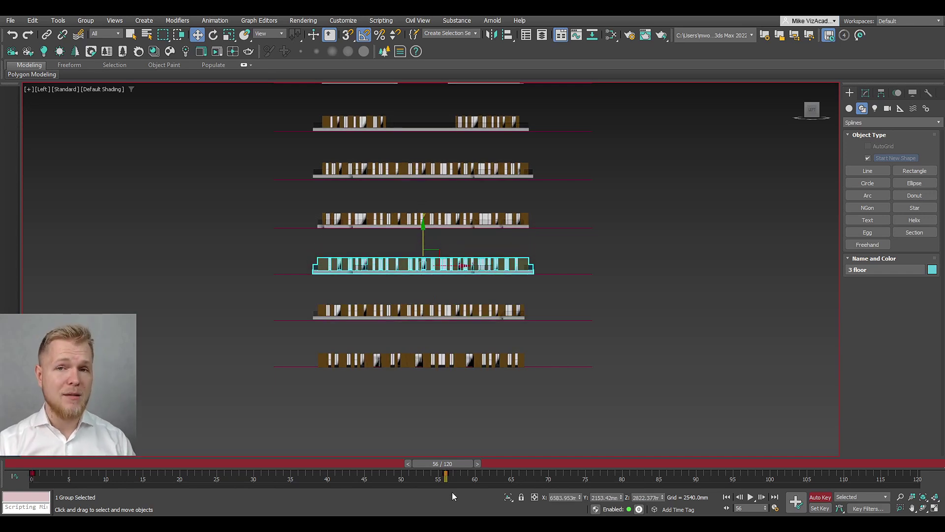
Set the time of the 3 floor group's Z Position key at frame 56 to frame 60
{"action": "left_click_drag", "start_coordinate": [466, 471], "coordinate": [438, 481]}
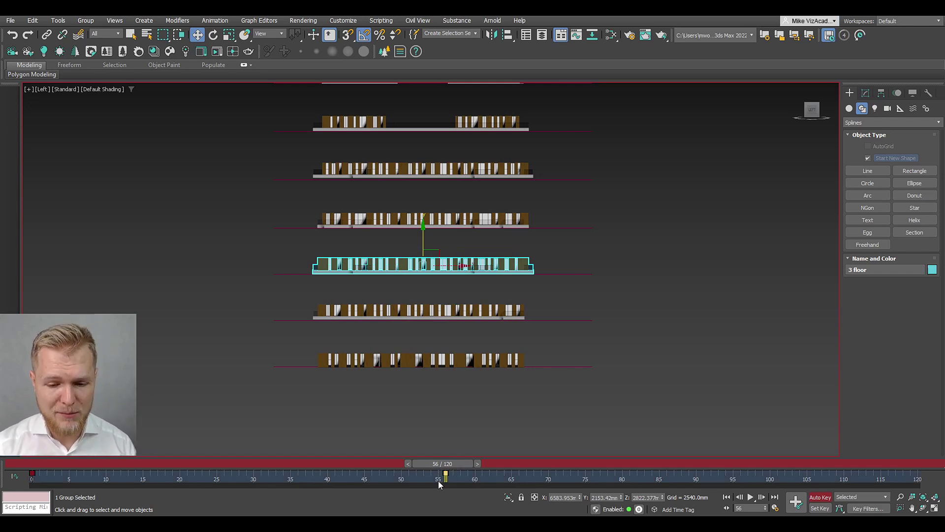
{"action": "right_click", "coordinate": [446, 476]}
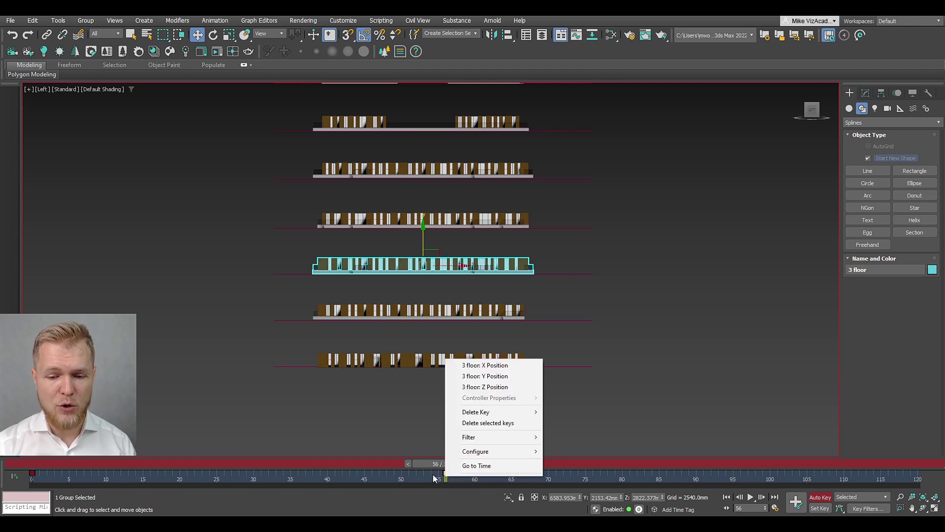
{"action": "left_click", "coordinate": [476, 387]}
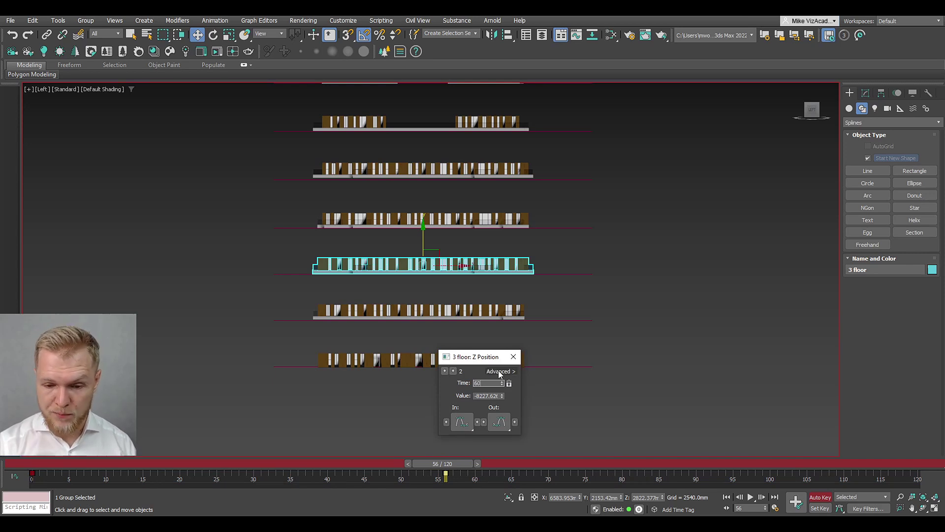
{"action": "type", "text": "60"}
{"action": "key", "text": "Return"}
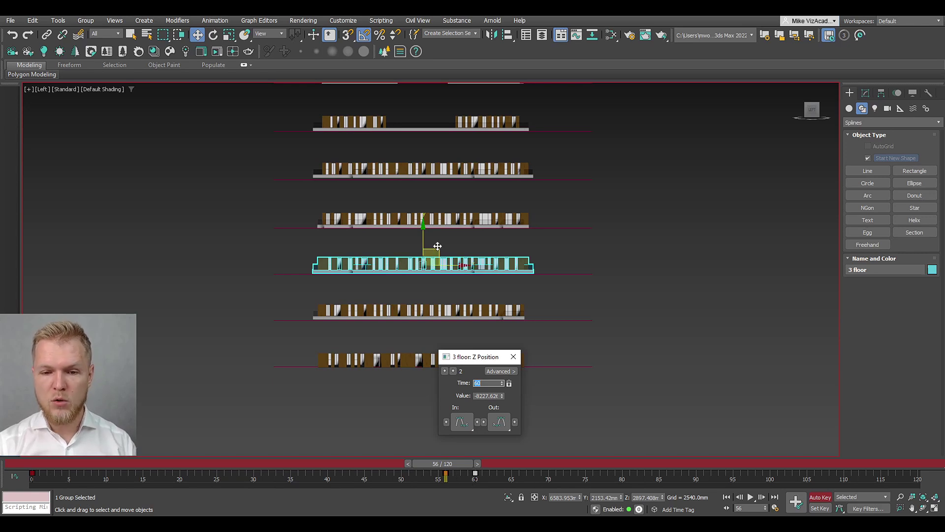
Select all seven floor groups together and move their keys at frame 56 to frame 60
{"action": "left_click", "coordinate": [444, 222]}
{"action": "left_click", "coordinate": [442, 168], "text": "ctrl"}
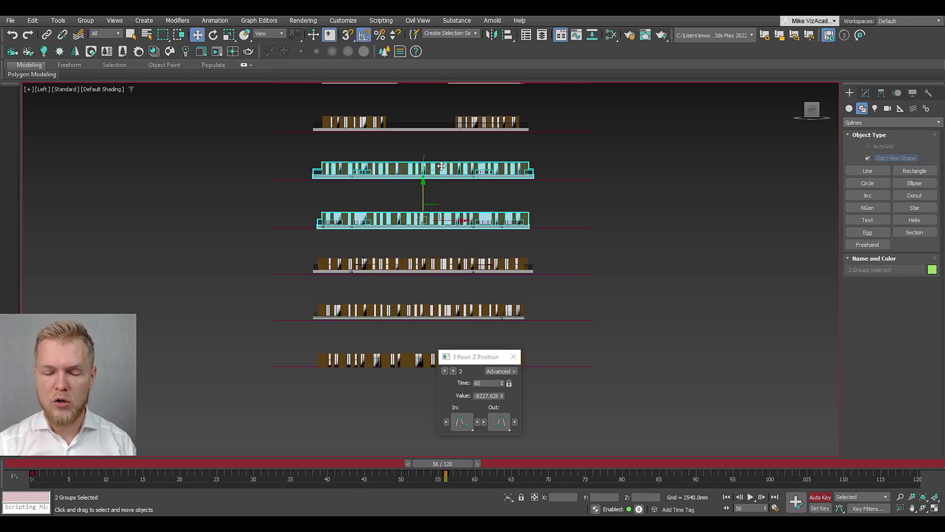
{"action": "left_click", "coordinate": [485, 123], "text": "ctrl"}
{"action": "scroll", "coordinate": [468, 114], "scroll_direction": "down", "scroll_amount": 3}
{"action": "left_click", "coordinate": [468, 103], "text": "ctrl"}
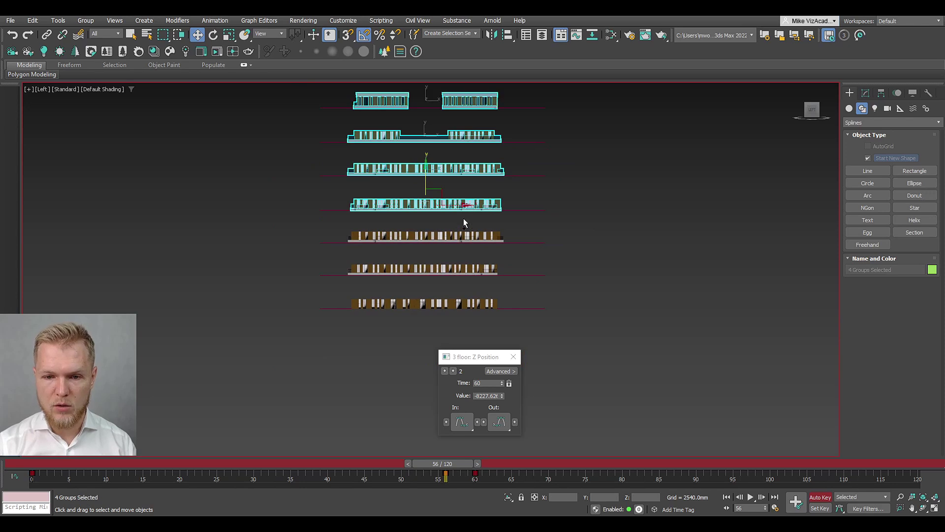
{"action": "left_click", "coordinate": [465, 232], "text": "ctrl"}
{"action": "left_click", "coordinate": [465, 267], "text": "ctrl"}
{"action": "left_click", "coordinate": [465, 303], "text": "ctrl"}
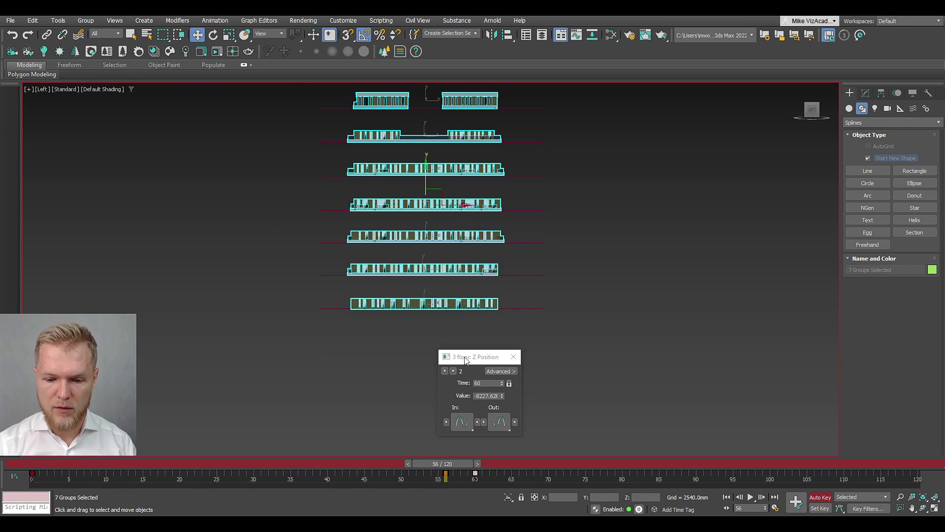
{"action": "type", "text": "60"}
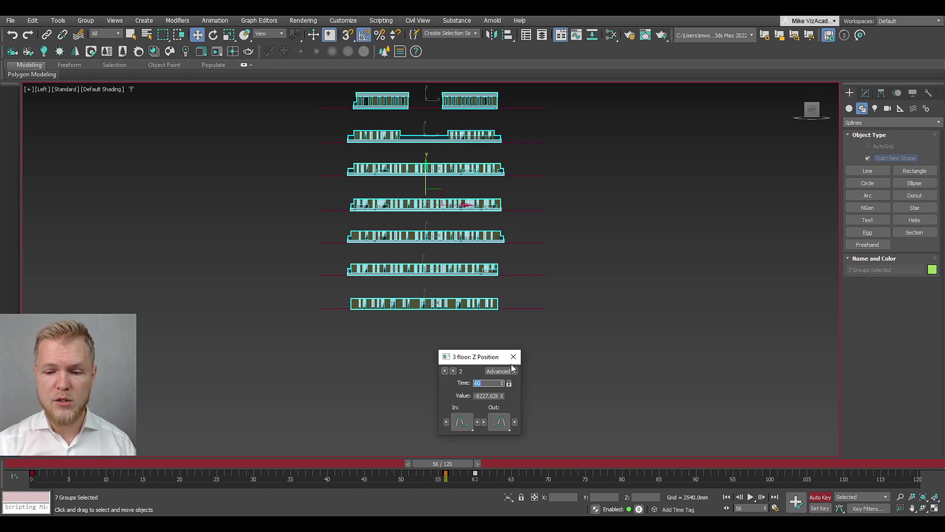
{"action": "left_click", "coordinate": [512, 357]}
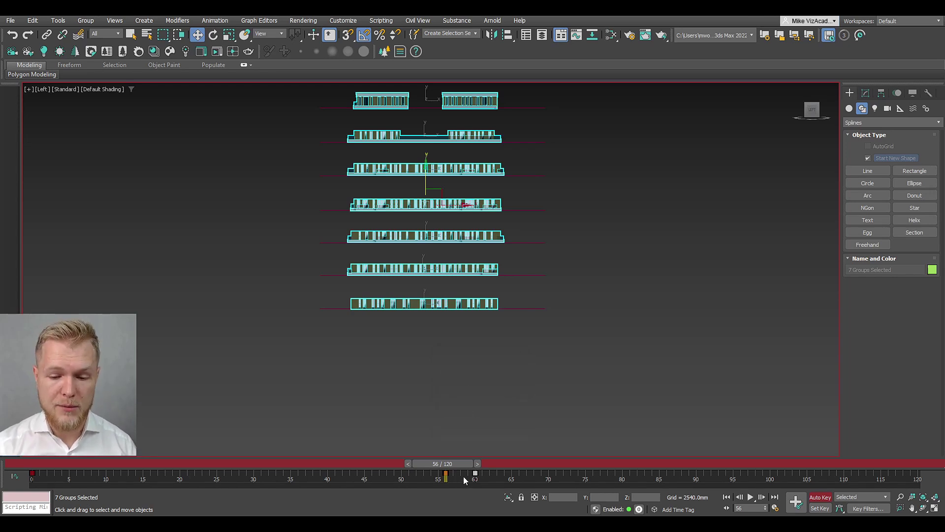
{"action": "left_click", "coordinate": [463, 476]}
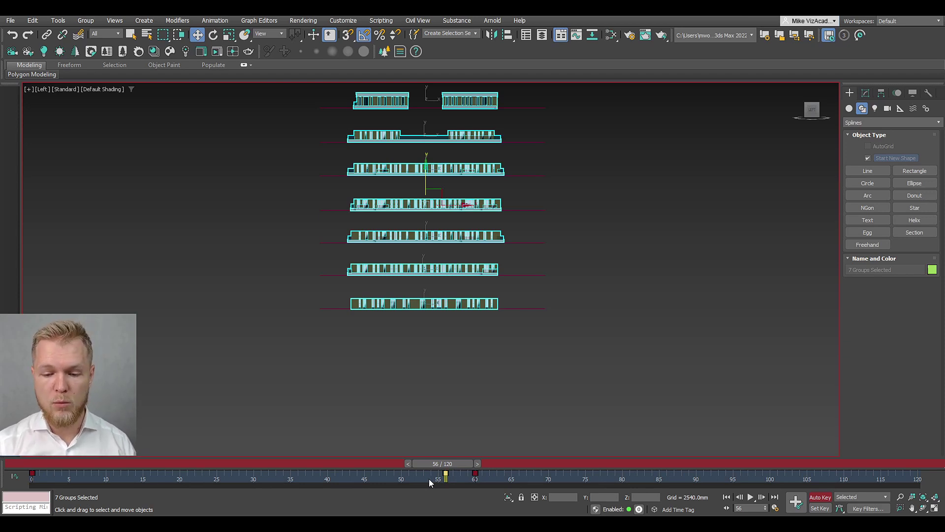
{"action": "right_click", "coordinate": [445, 476]}
{"action": "mouse_move", "coordinate": [503, 388]}
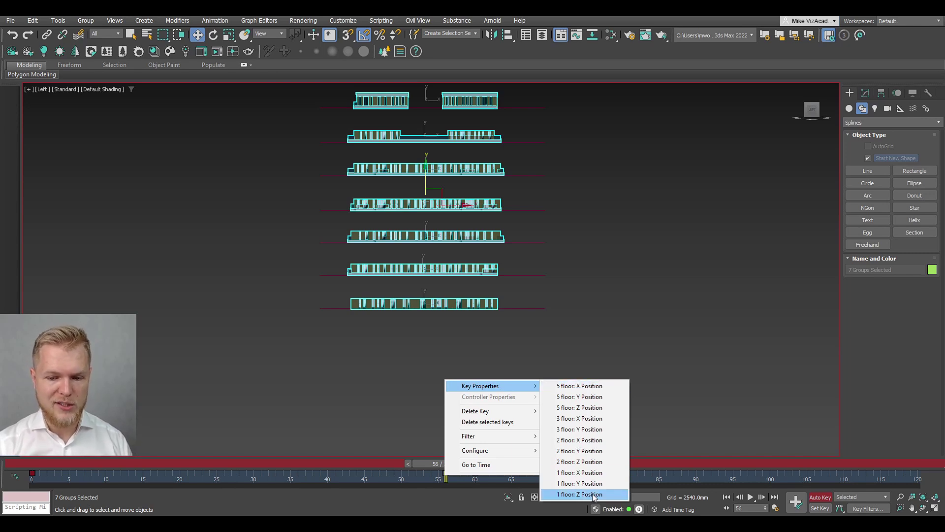
{"action": "left_click_drag", "start_coordinate": [436, 464], "coordinate": [433, 463]}
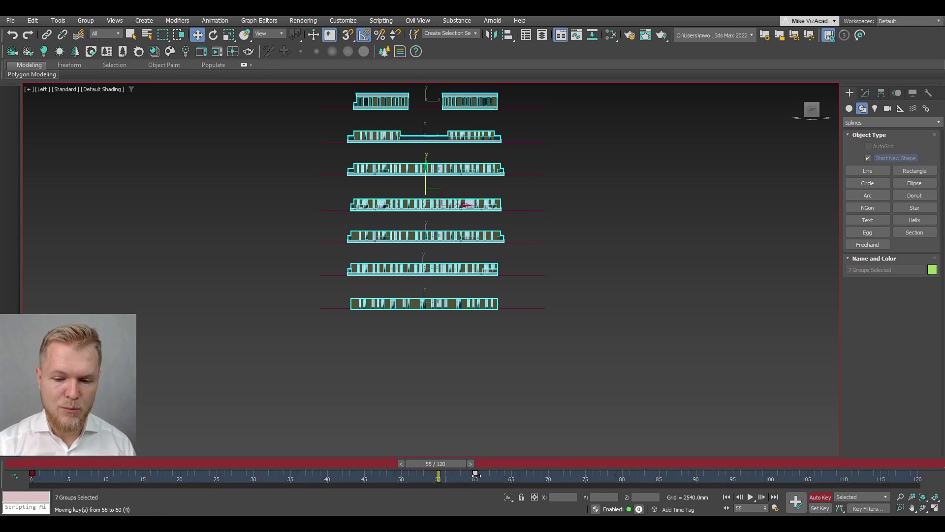
Turn off Auto Key and scrub the timeline back and forth to preview the floors separating, ending at frame 7
{"action": "left_click_drag", "start_coordinate": [475, 473], "coordinate": [185, 403]}
{"action": "key", "text": "w"}
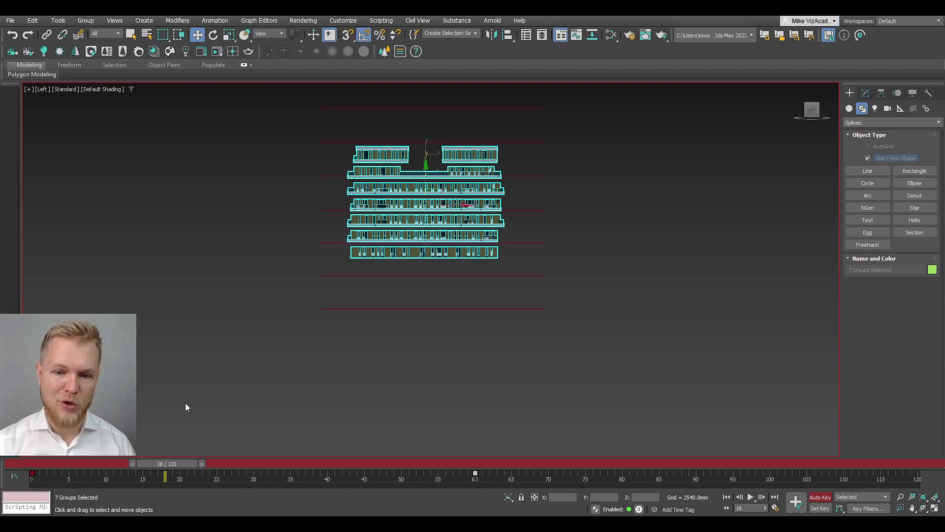
{"action": "left_click", "coordinate": [820, 497]}
{"action": "left_click_drag", "start_coordinate": [167, 463], "coordinate": [291, 462]}
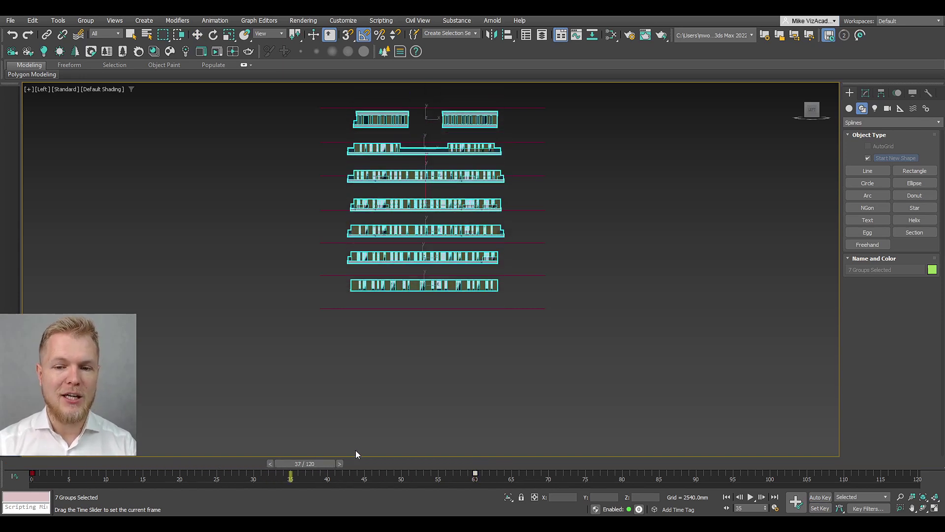
{"action": "left_click_drag", "start_coordinate": [355, 449], "coordinate": [143, 450]}
{"action": "key", "text": "w"}
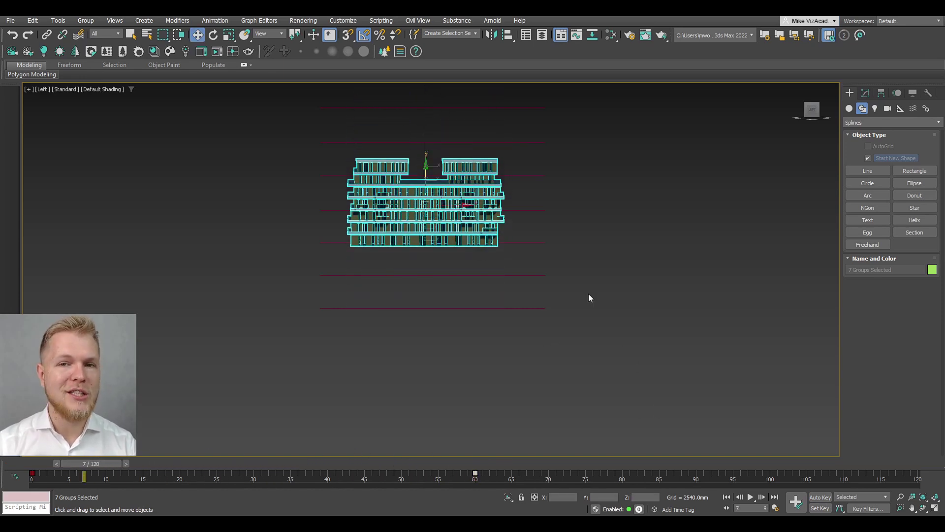
Deselect the floors, switch to an isometric orthographic view with the guide lines hidden, and frame the building inside the safe frame
{"action": "left_click", "coordinate": [619, 247]}
{"action": "mouse_move", "coordinate": [817, 105]}
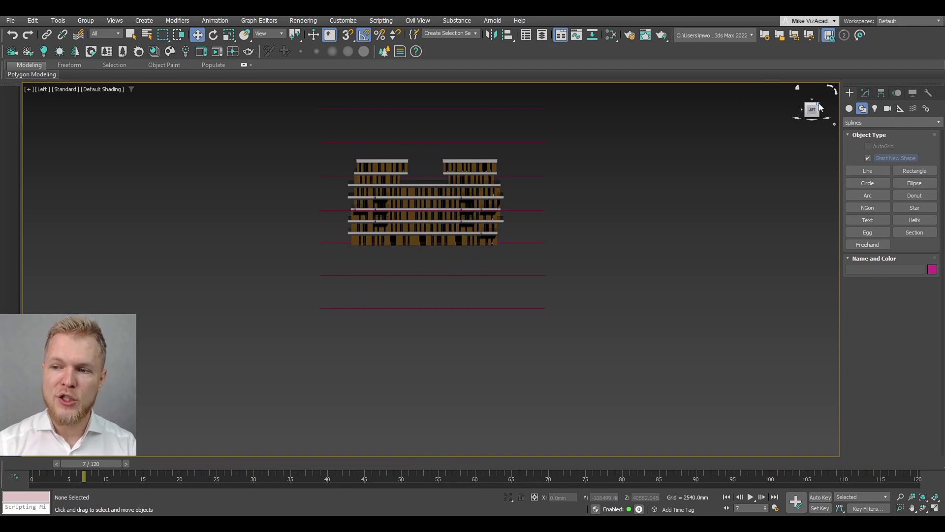
{"action": "left_click_drag", "start_coordinate": [818, 108], "coordinate": [443, 134]}
{"action": "scroll", "coordinate": [448, 138], "scroll_direction": "down", "scroll_amount": 3}
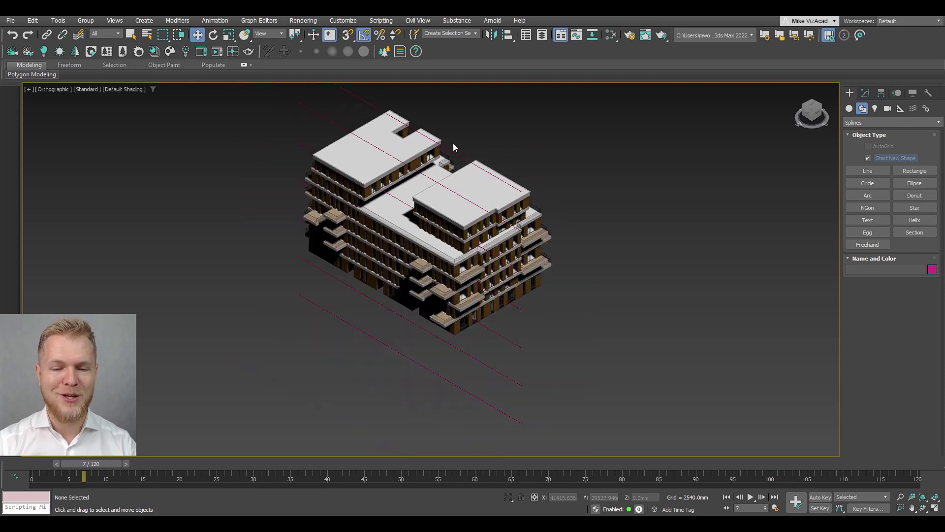
{"action": "scroll", "coordinate": [455, 182], "scroll_direction": "up", "scroll_amount": 4}
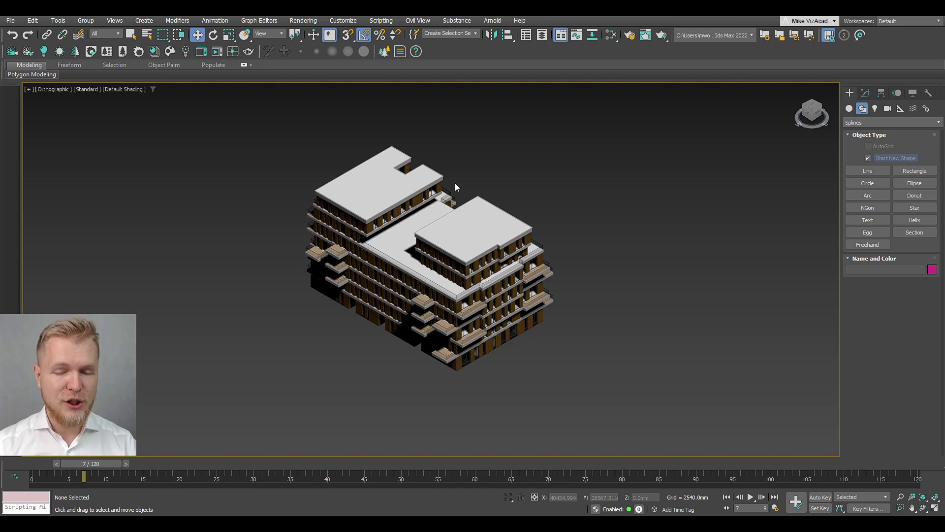
{"action": "key", "text": "shift+f"}
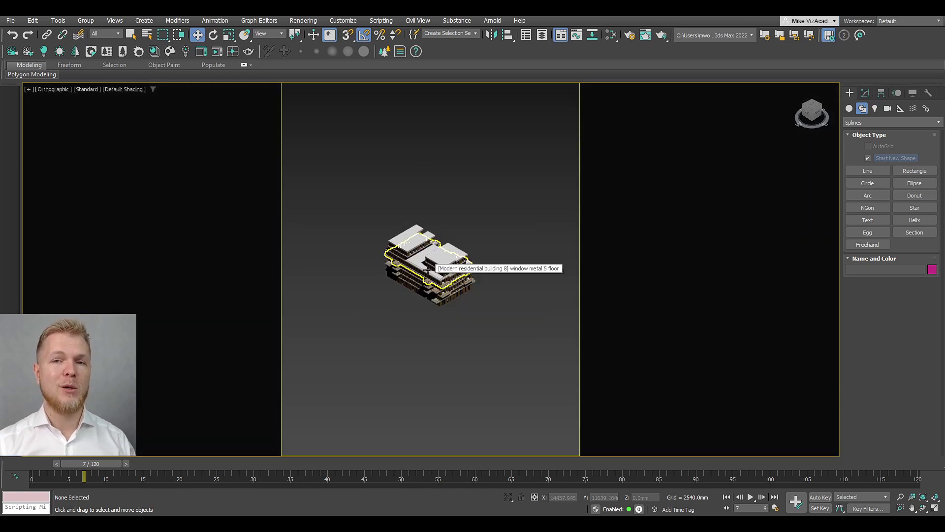
{"action": "scroll", "coordinate": [428, 268], "scroll_direction": "up", "scroll_amount": 5}
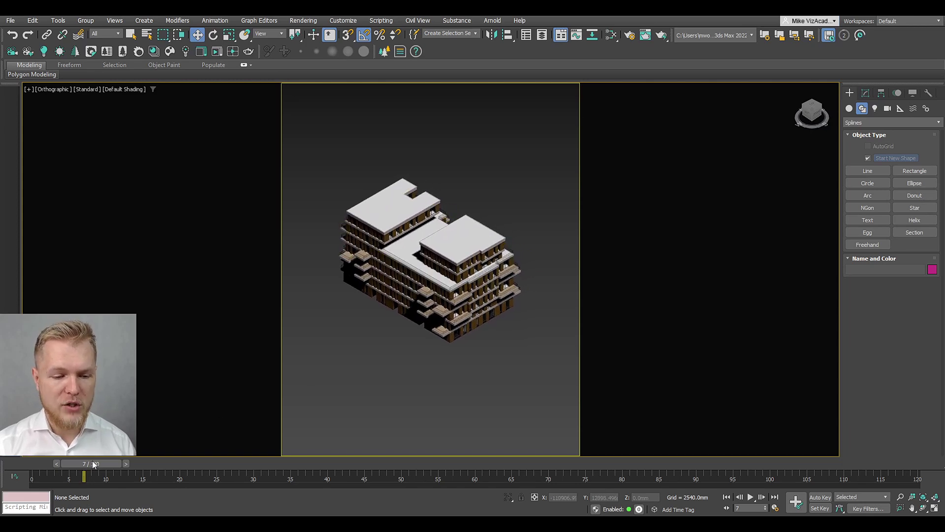
Move the timeline to frame 60 and create a Corona camera from the current view
{"action": "left_click", "coordinate": [267, 463]}
{"action": "left_click_drag", "start_coordinate": [269, 460], "coordinate": [476, 458]}
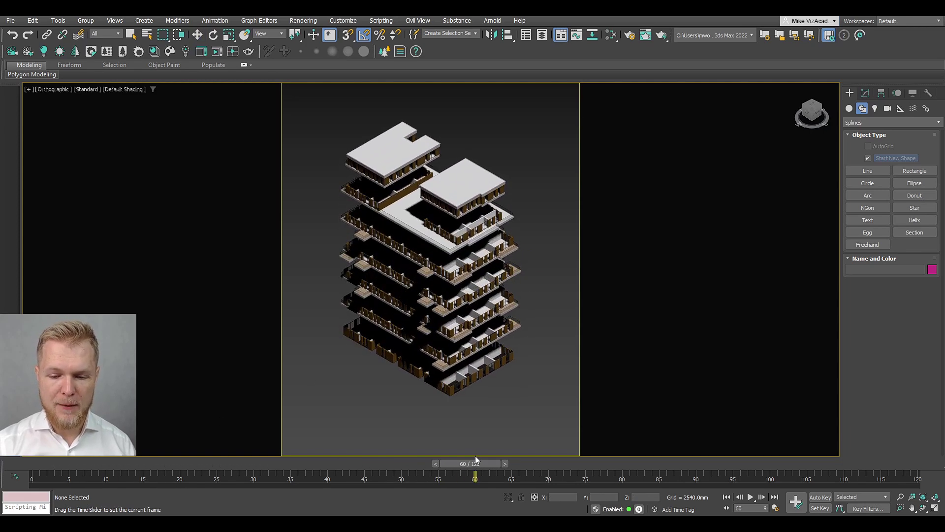
{"action": "key", "text": "w"}
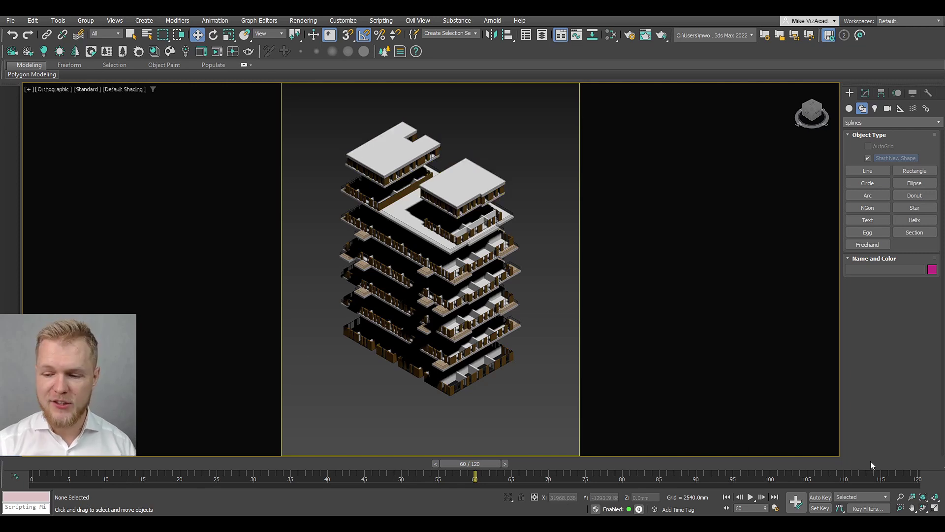
{"action": "left_click", "coordinate": [27, 52]}
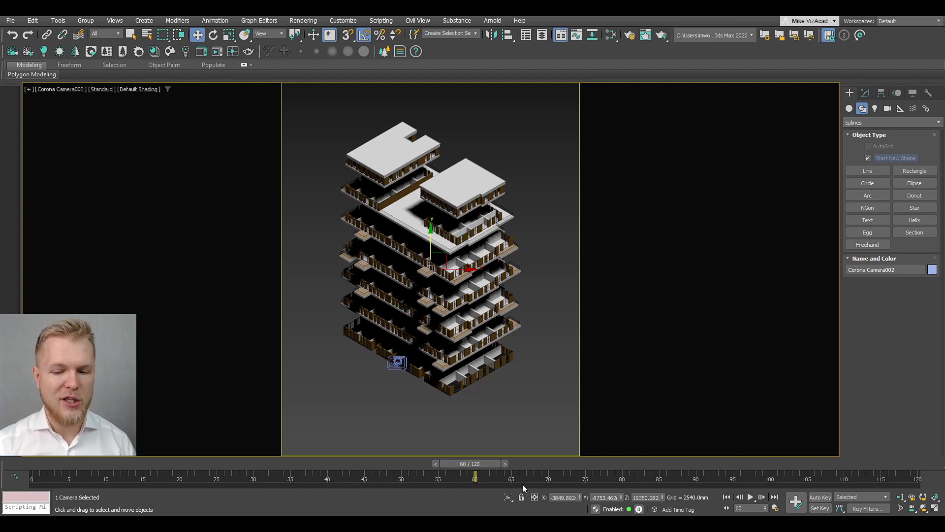
Display the camera view as Clay with edged faces, and scrub between frames 37 and 60 to check the animation
{"action": "left_click_drag", "start_coordinate": [487, 465], "coordinate": [305, 464]}
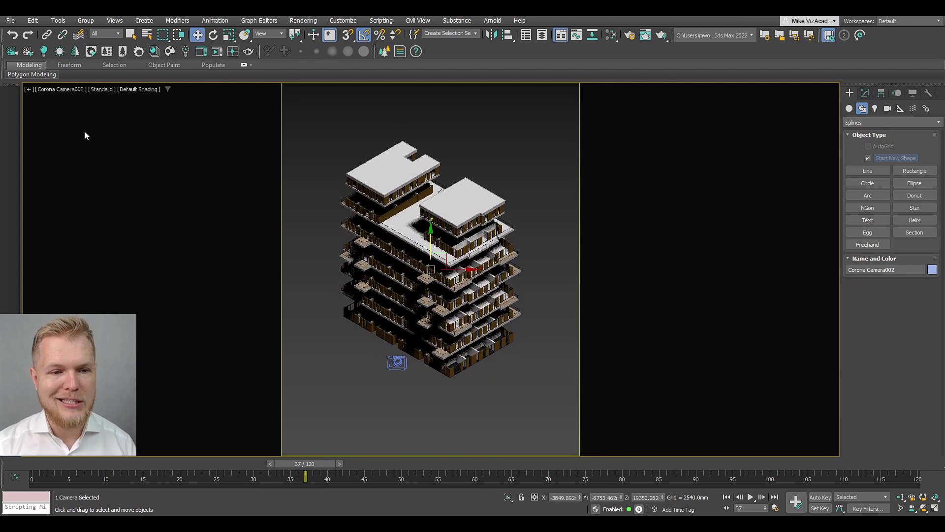
{"action": "left_click", "coordinate": [142, 90]}
{"action": "left_click", "coordinate": [169, 159]}
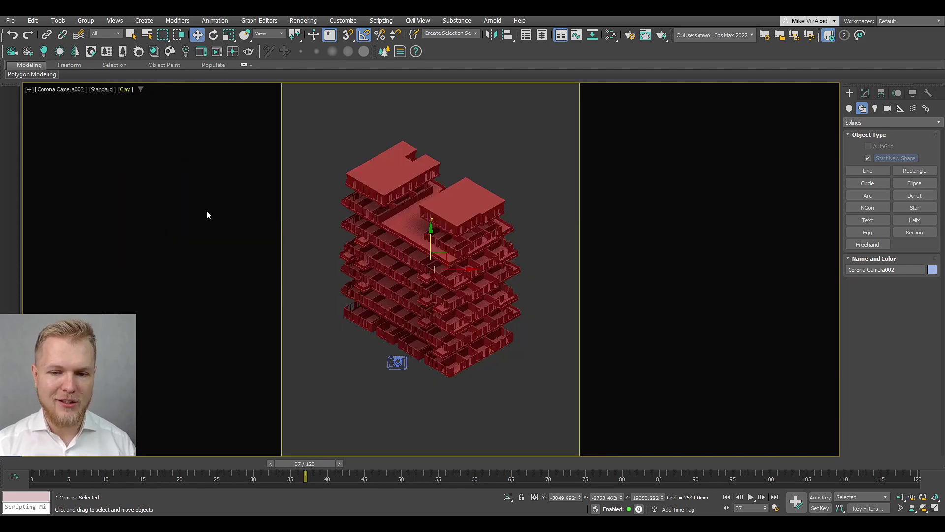
{"action": "key", "text": "F4"}
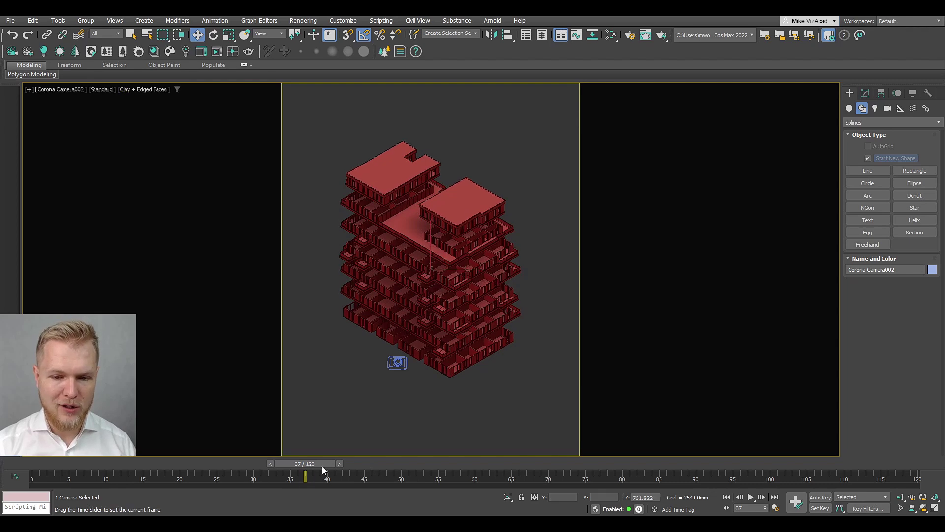
{"action": "left_click_drag", "start_coordinate": [322, 465], "coordinate": [479, 462]}
{"action": "key", "text": "w"}
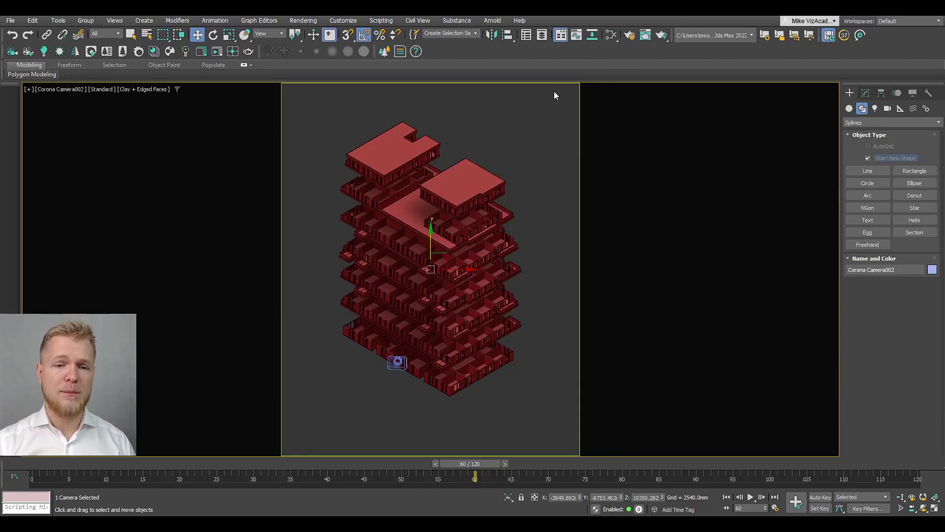
Start Corona interactive rendering and set the locked view to render to Quad 4 - Corona Camera002 in the Render Setup
{"action": "left_click", "coordinate": [219, 51]}
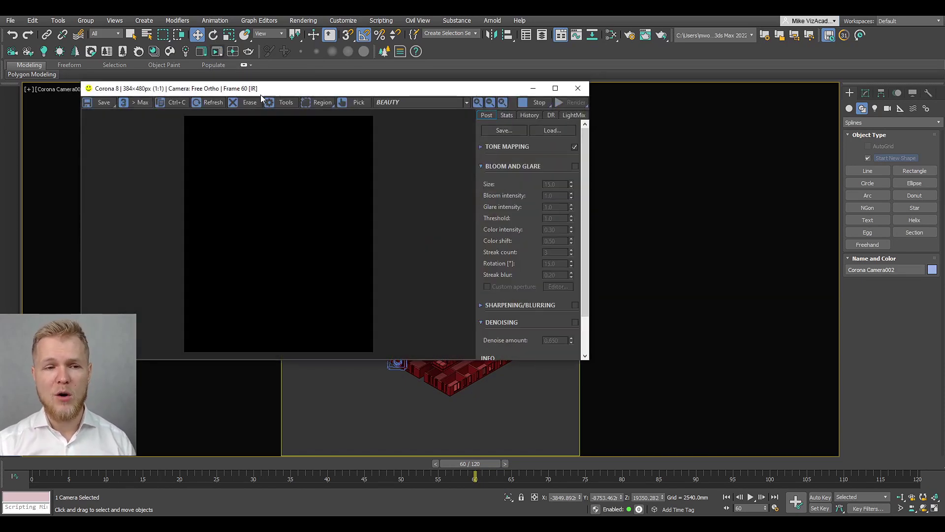
{"action": "left_click_drag", "start_coordinate": [268, 91], "coordinate": [243, 123]}
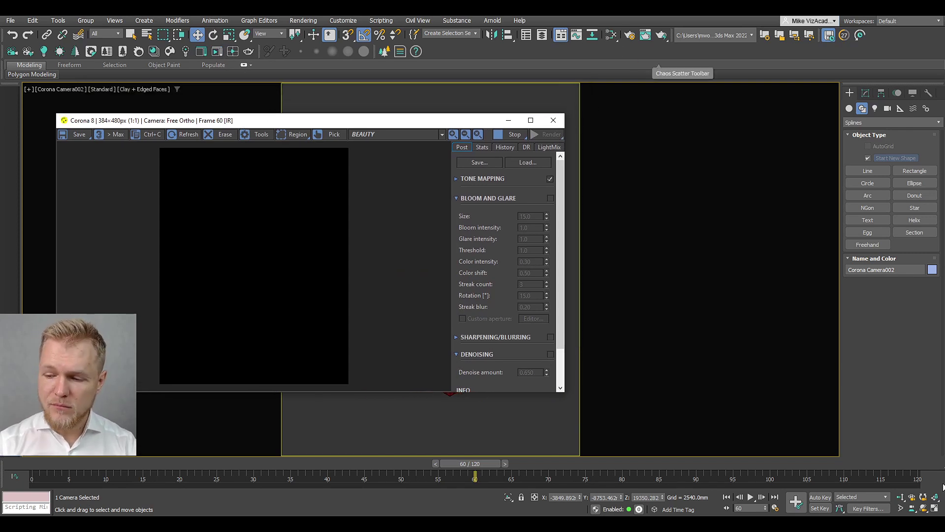
{"action": "left_click", "coordinate": [636, 36]}
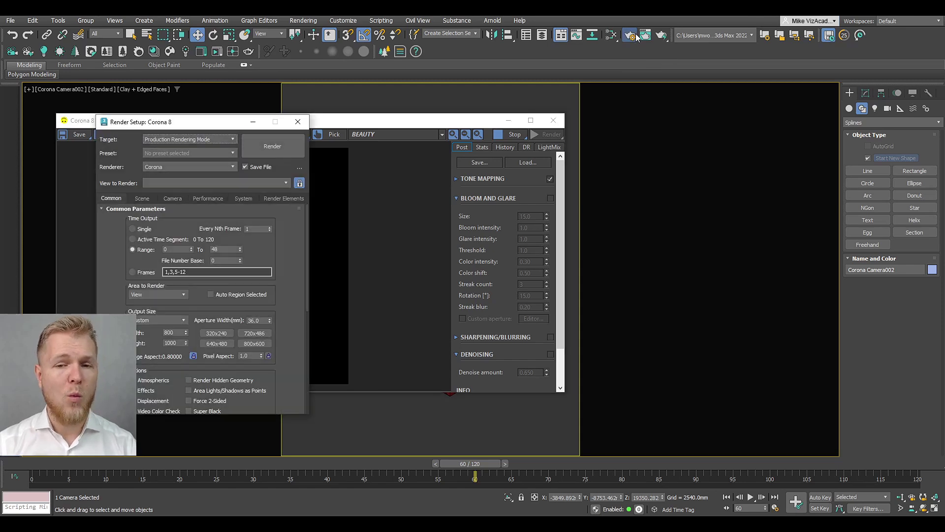
{"action": "left_click_drag", "start_coordinate": [173, 126], "coordinate": [684, 99]}
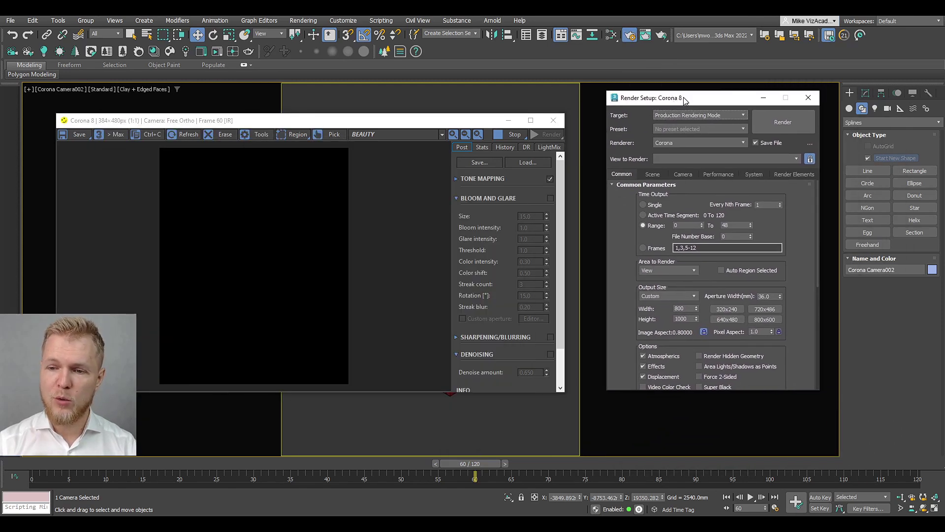
{"action": "left_click", "coordinate": [705, 159]}
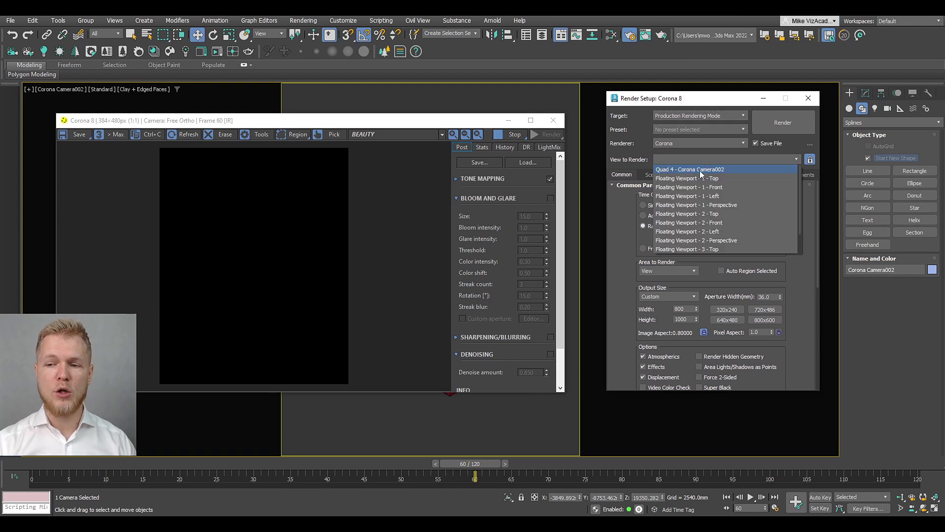
{"action": "left_click", "coordinate": [702, 170]}
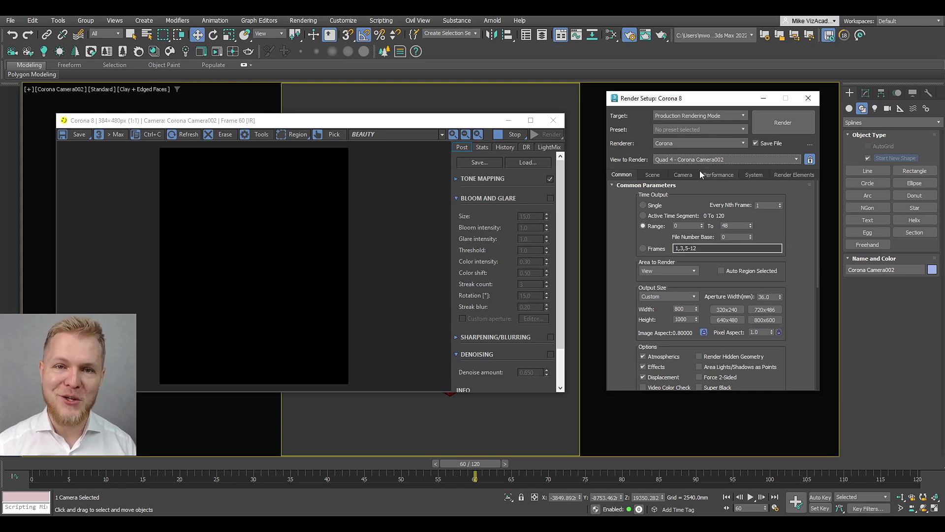
{"action": "left_click", "coordinate": [810, 160]}
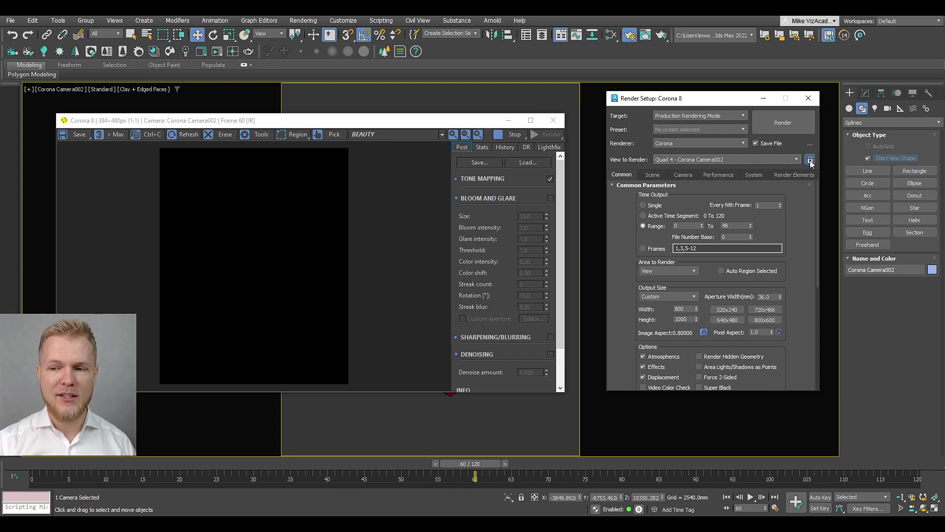
{"action": "left_click", "coordinate": [810, 160]}
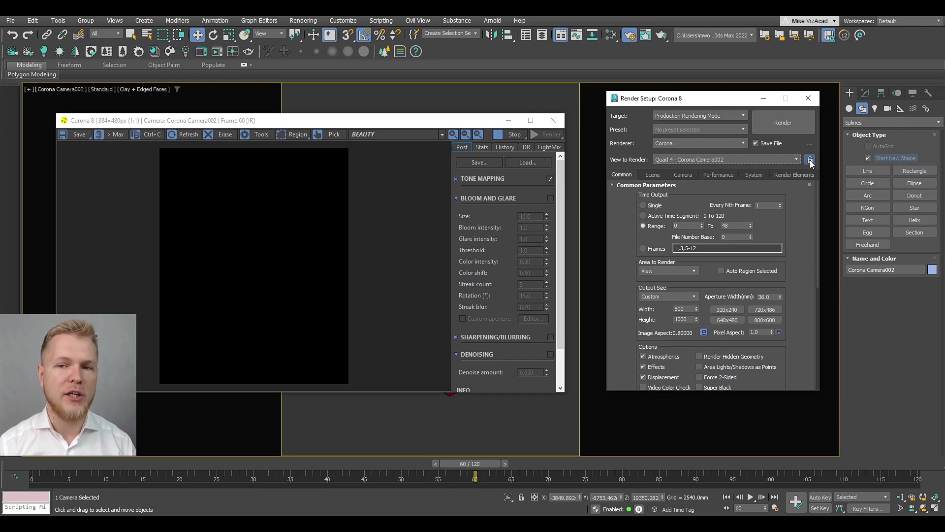
Restore the four-viewport layout, deselect the camera, and place the Corona frame buffer beside the Render Setup
{"action": "key", "text": "alt+w"}
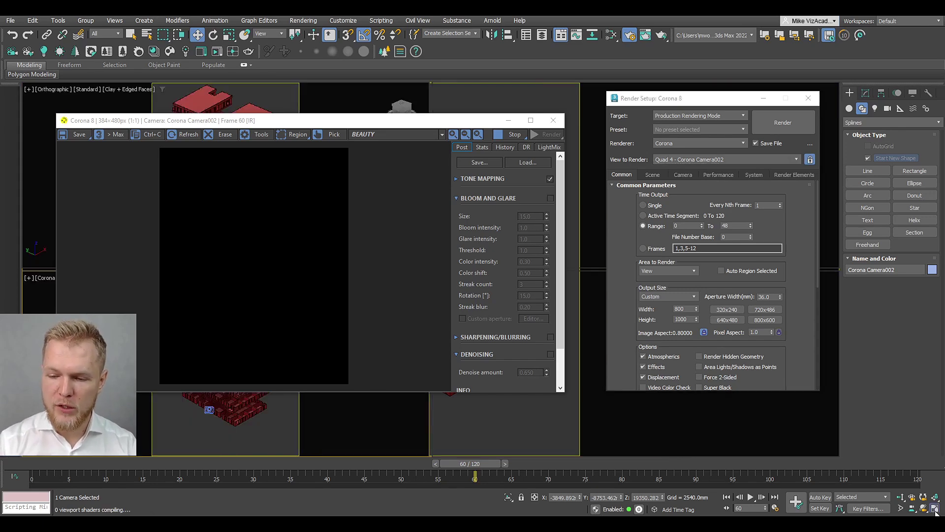
{"action": "left_click_drag", "start_coordinate": [304, 124], "coordinate": [722, 122]}
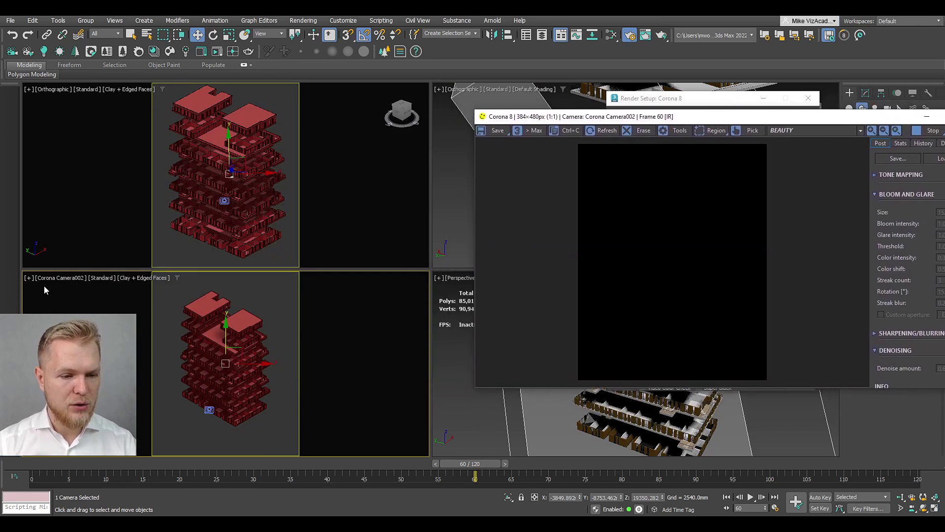
{"action": "left_click", "coordinate": [302, 208]}
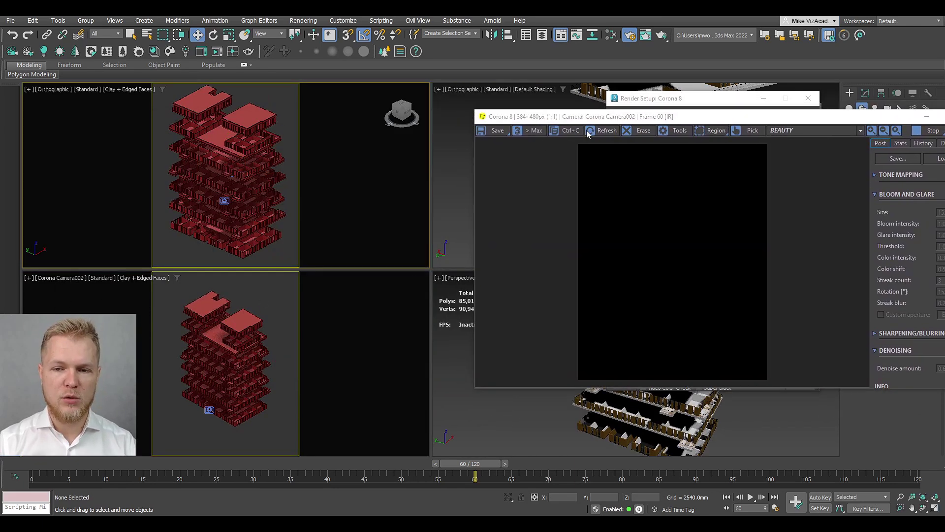
{"action": "left_click_drag", "start_coordinate": [604, 118], "coordinate": [427, 177]}
{"action": "left_click", "coordinate": [468, 124]}
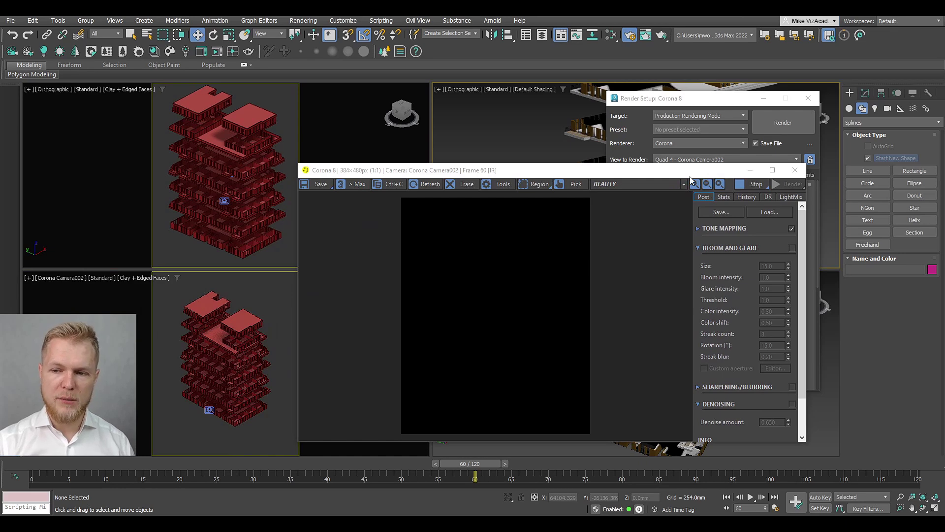
{"action": "left_click_drag", "start_coordinate": [566, 170], "coordinate": [349, 147]}
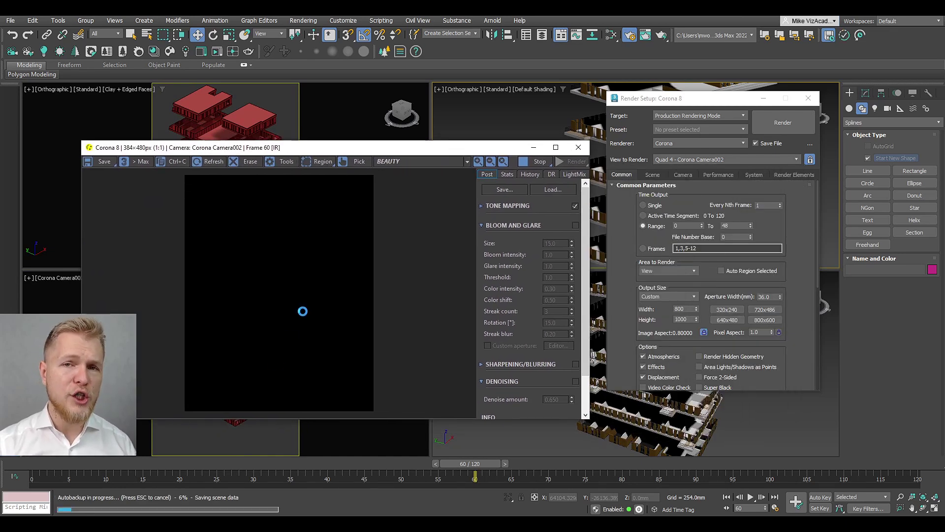
Switch the Corona scene environment in the Render Setup to a single map
{"action": "left_click", "coordinate": [652, 175]}
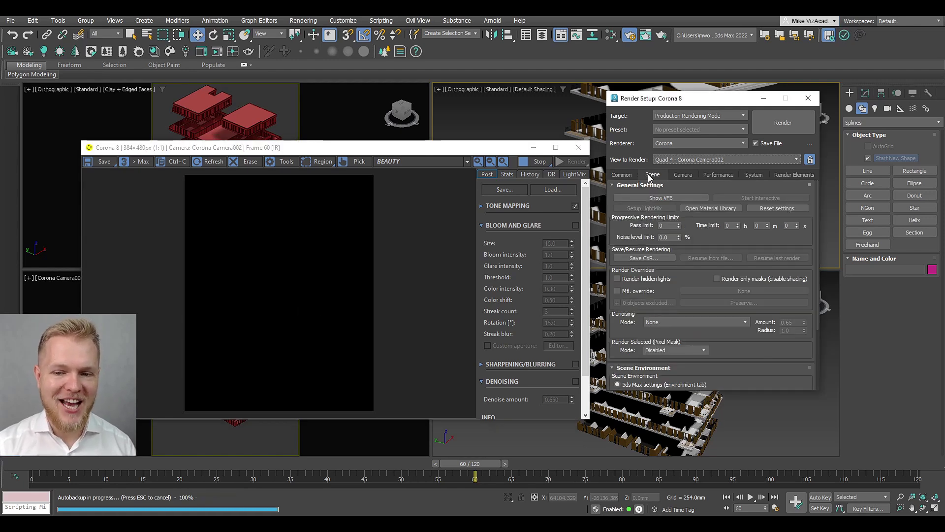
{"action": "scroll", "coordinate": [736, 338], "scroll_direction": "down", "scroll_amount": 3}
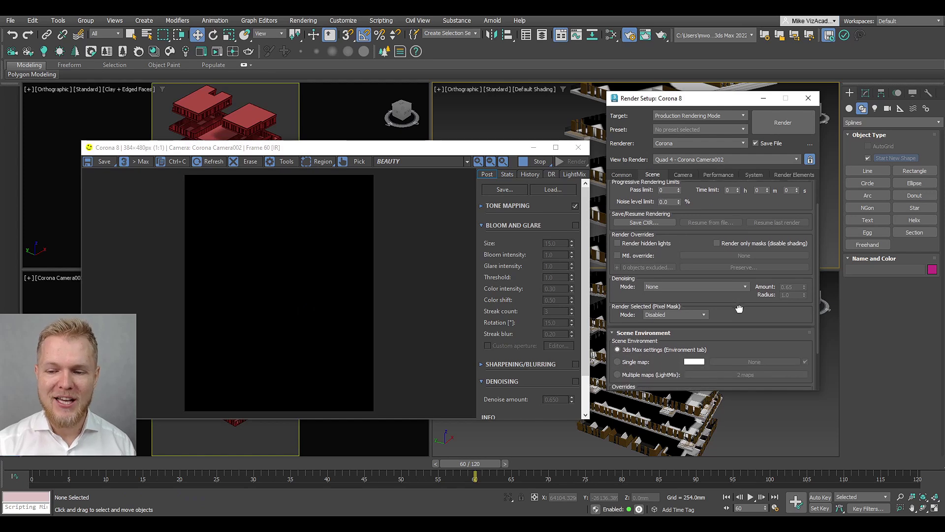
{"action": "scroll", "coordinate": [739, 305], "scroll_direction": "down", "scroll_amount": 1}
{"action": "left_click", "coordinate": [635, 346]}
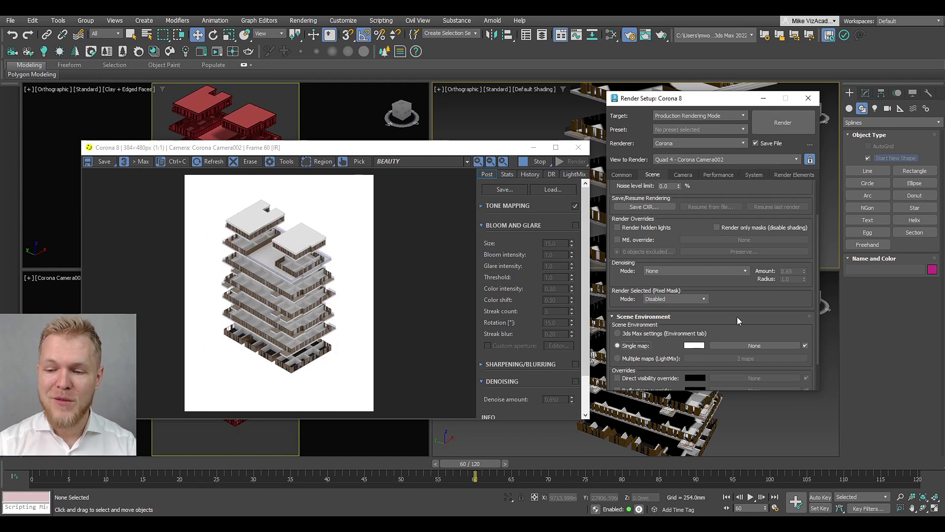
Assign a CoronaSky map to the scene environment's single map slot
{"action": "scroll", "coordinate": [751, 313], "scroll_direction": "down", "scroll_amount": 2}
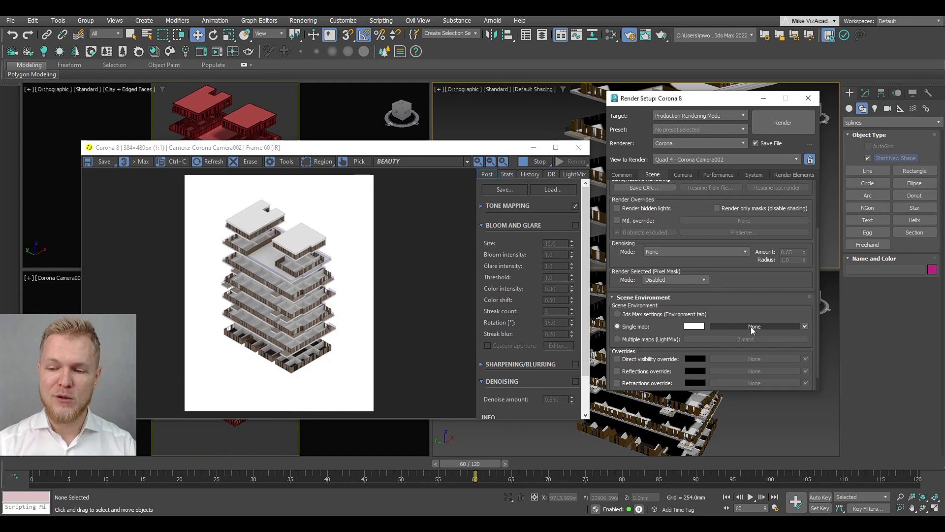
{"action": "left_click", "coordinate": [752, 327]}
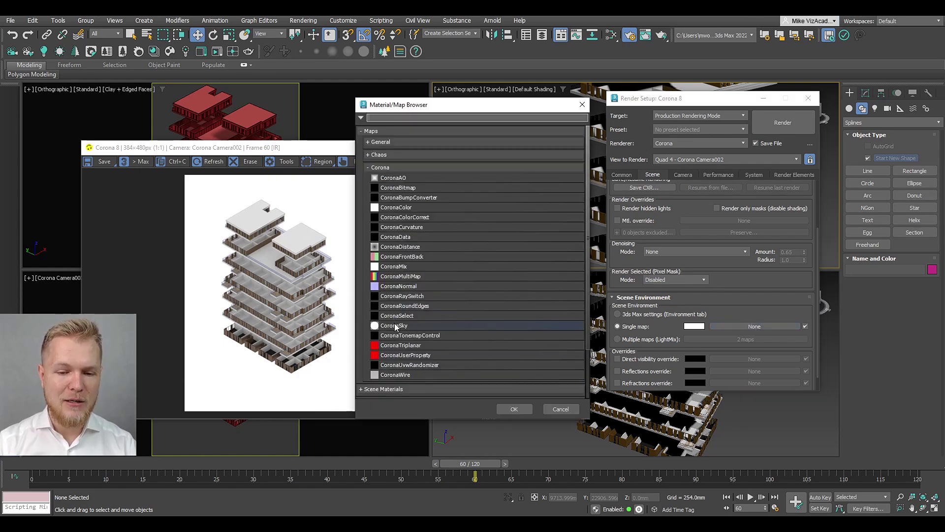
{"action": "scroll", "coordinate": [460, 301], "scroll_direction": "down", "scroll_amount": 1}
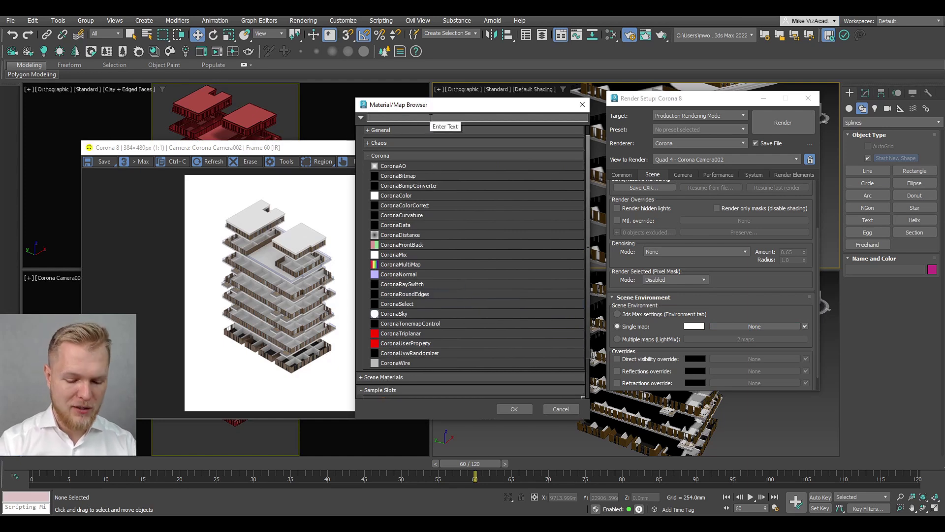
{"action": "type", "text": "coronasky"}
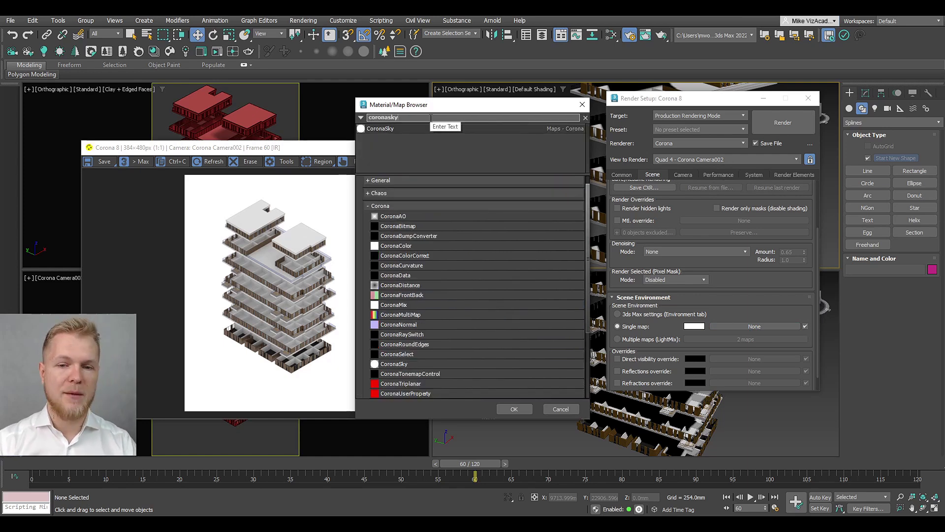
{"action": "double_click", "coordinate": [419, 128]}
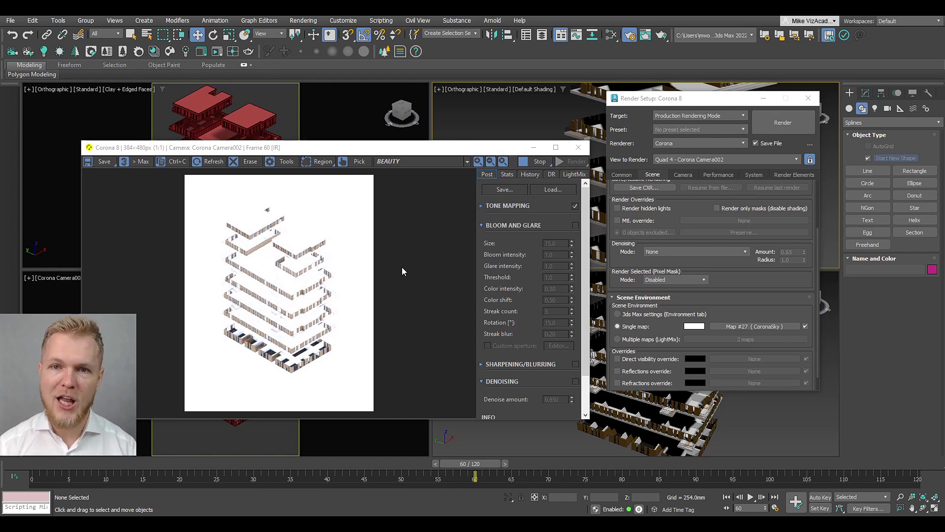
Enable ACES OT in the frame buffer's tone mapping and set Contrast to 3.0
{"action": "left_click", "coordinate": [526, 206]}
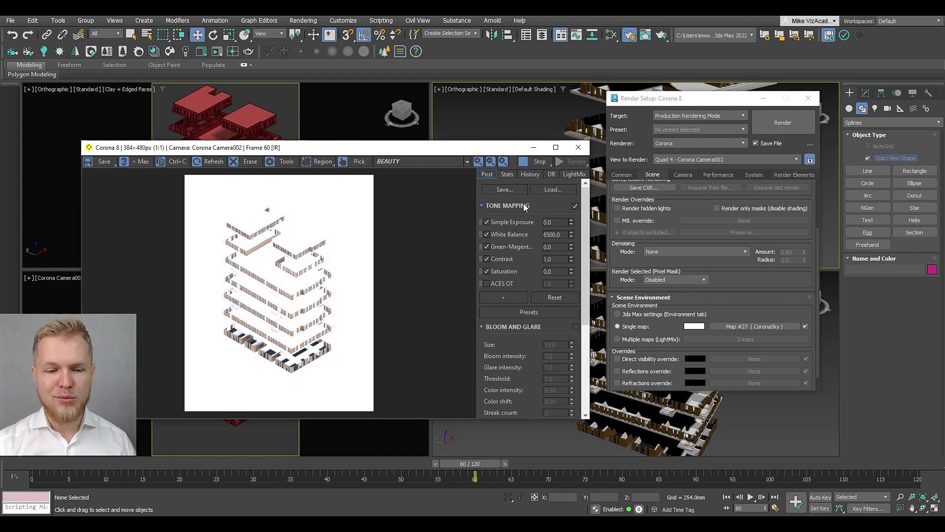
{"action": "left_click", "coordinate": [487, 283]}
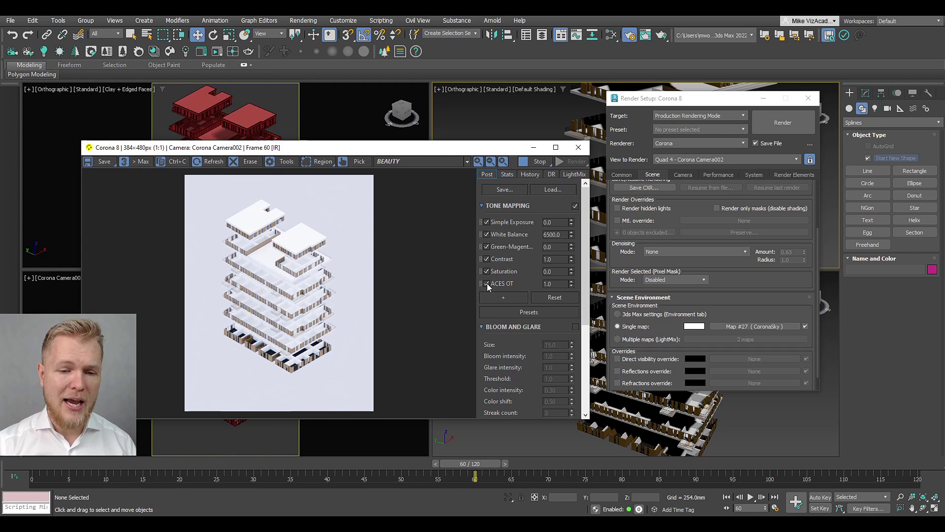
{"action": "left_click", "coordinate": [555, 258]}
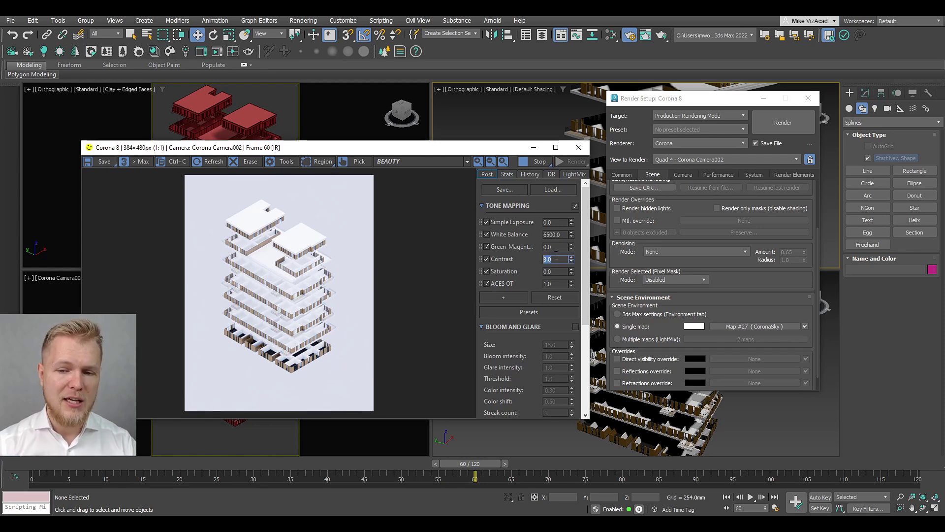
Try a Simple Exposure of -2 in the tone mapping, and settle on -1
{"action": "left_click", "coordinate": [560, 222]}
{"action": "key", "text": "BackSpace"}
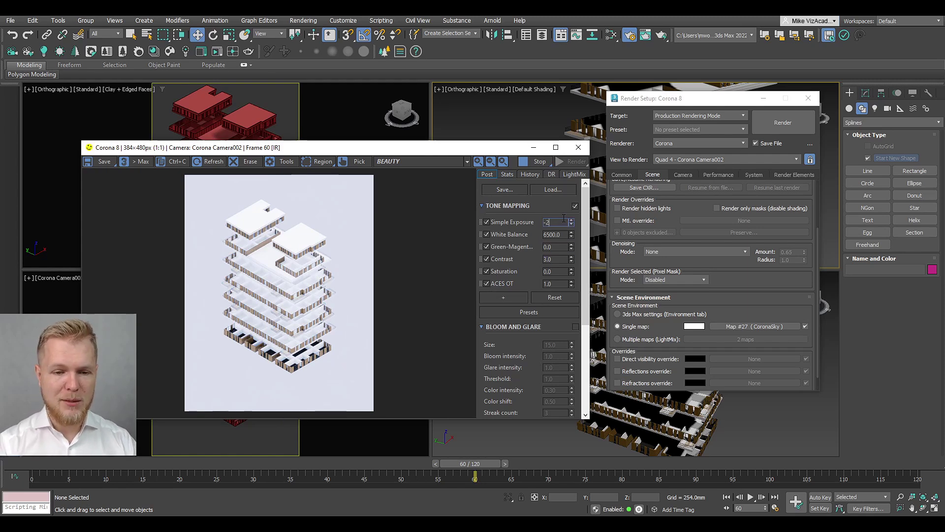
{"action": "type", "text": "-2"}
{"action": "key", "text": "Return"}
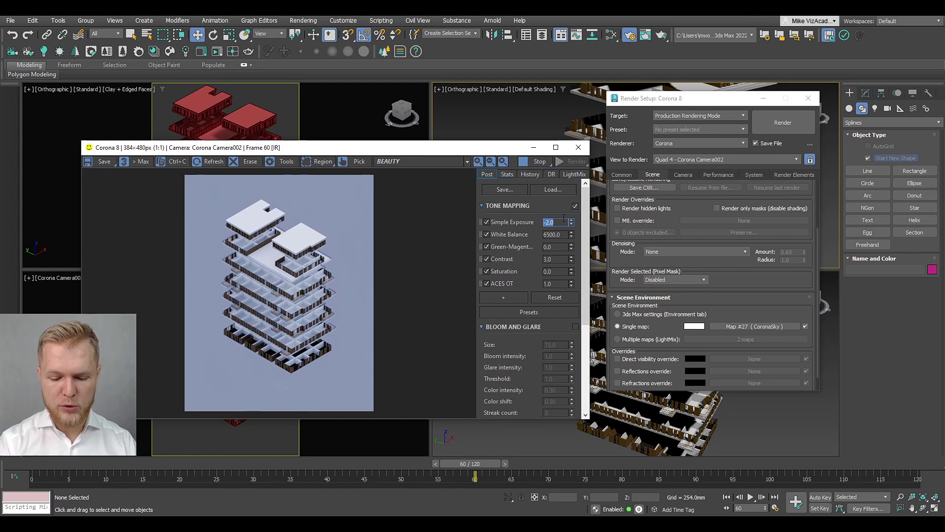
{"action": "type", "text": "-1"}
{"action": "key", "text": "Return"}
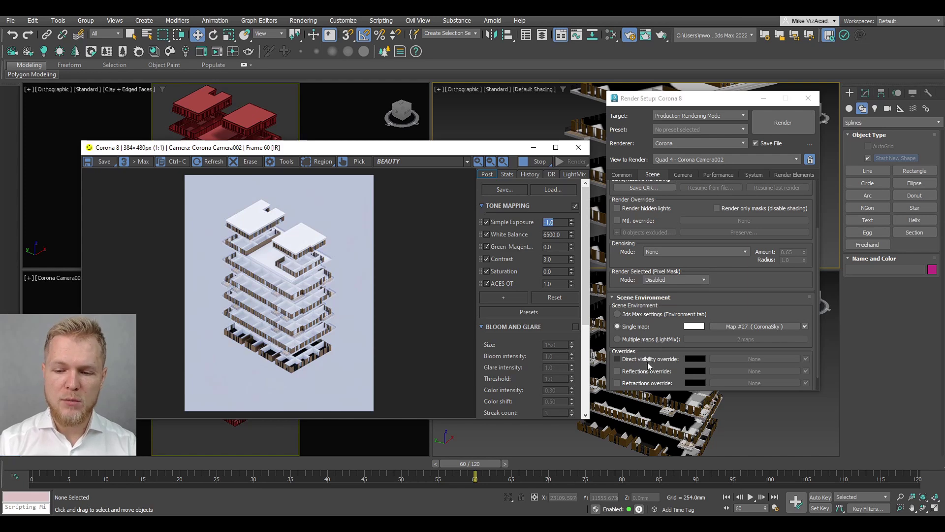
Enable the black direct visibility override for the environment, move the frame buffer aside, and put the Render Setup away
{"action": "mouse_move", "coordinate": [646, 362]}
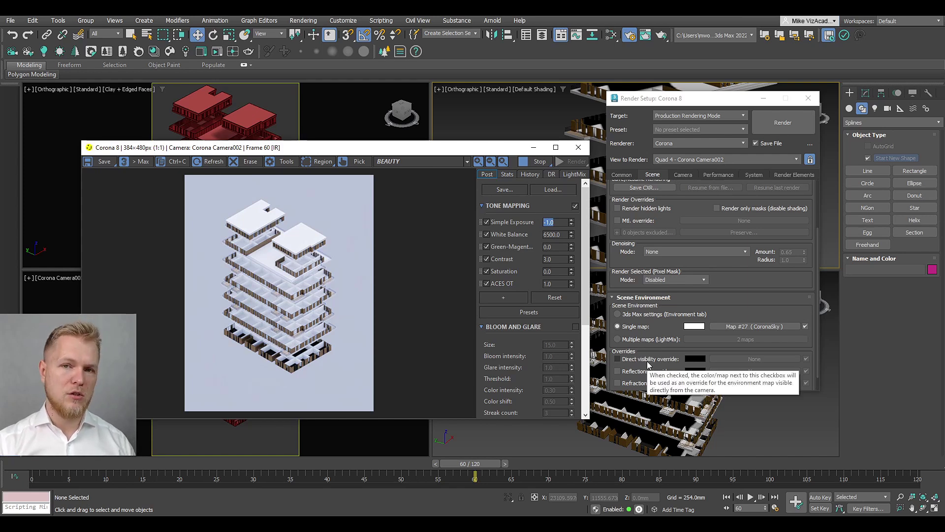
{"action": "left_click", "coordinate": [647, 361]}
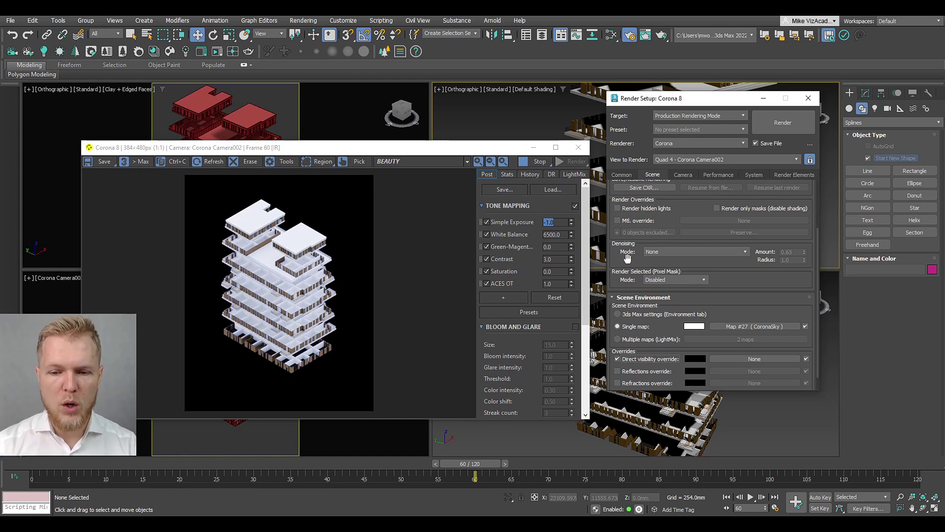
{"action": "left_click_drag", "start_coordinate": [422, 151], "coordinate": [349, 115]}
{"action": "left_click", "coordinate": [808, 98]}
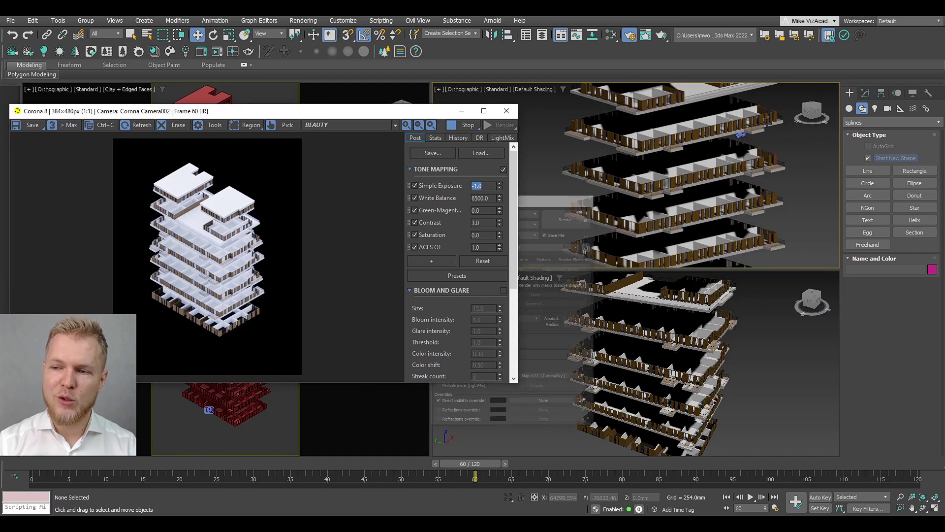
Create a targeted Corona Sun beside the building, aimed at its lower floors, in the upper orthographic view
{"action": "scroll", "coordinate": [693, 169], "scroll_direction": "down", "scroll_amount": 5}
{"action": "middle_click_drag", "start_coordinate": [685, 183], "coordinate": [664, 187], "text": "alt"}
{"action": "scroll", "coordinate": [679, 179], "scroll_direction": "up", "scroll_amount": 4}
{"action": "left_click", "coordinate": [872, 109]}
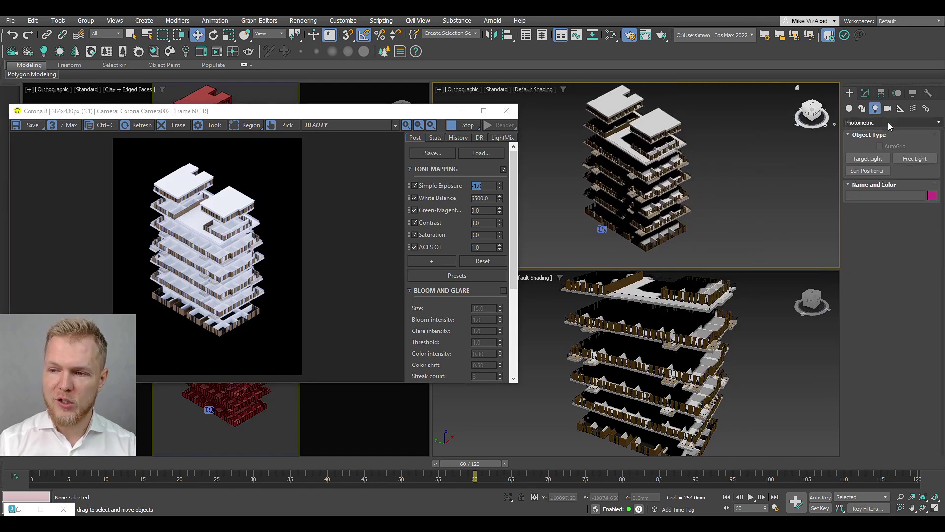
{"action": "left_click", "coordinate": [888, 123]}
{"action": "left_click", "coordinate": [880, 150]}
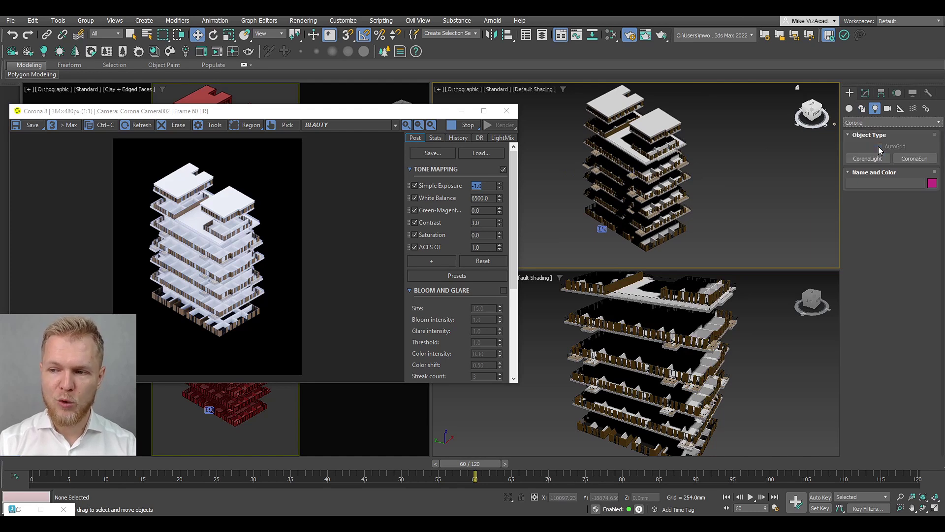
{"action": "left_click", "coordinate": [914, 158]}
{"action": "left_click_drag", "start_coordinate": [773, 222], "coordinate": [672, 218]}
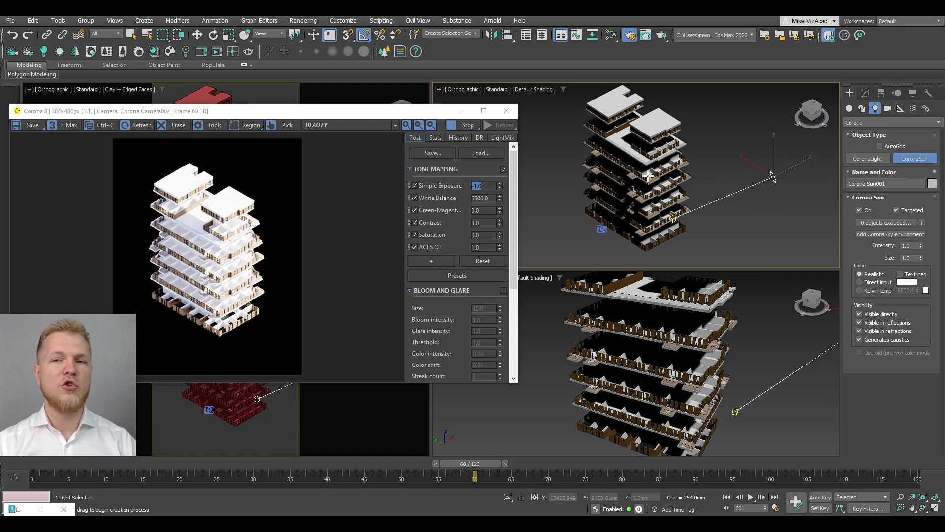
{"action": "right_click", "coordinate": [722, 167]}
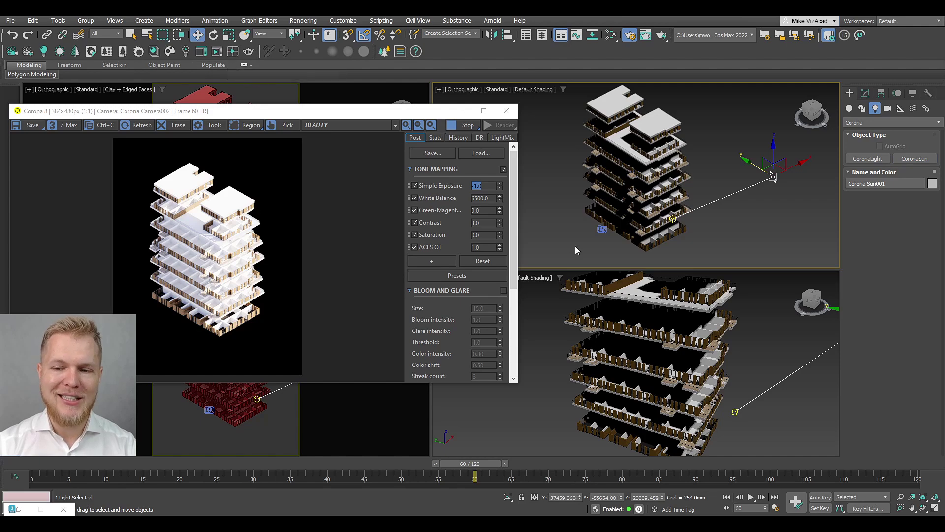
Select all the building's floor groups and delete every node from the Slate Material Editor view
{"action": "mouse_move", "coordinate": [600, 262]}
{"action": "left_mouse_down"}
{"action": "mouse_move", "coordinate": [570, 144]}
{"action": "mouse_move", "coordinate": [590, 93]}
{"action": "mouse_move", "coordinate": [581, 81]}
{"action": "left_mouse_up"}
{"action": "left_click", "coordinate": [613, 39]}
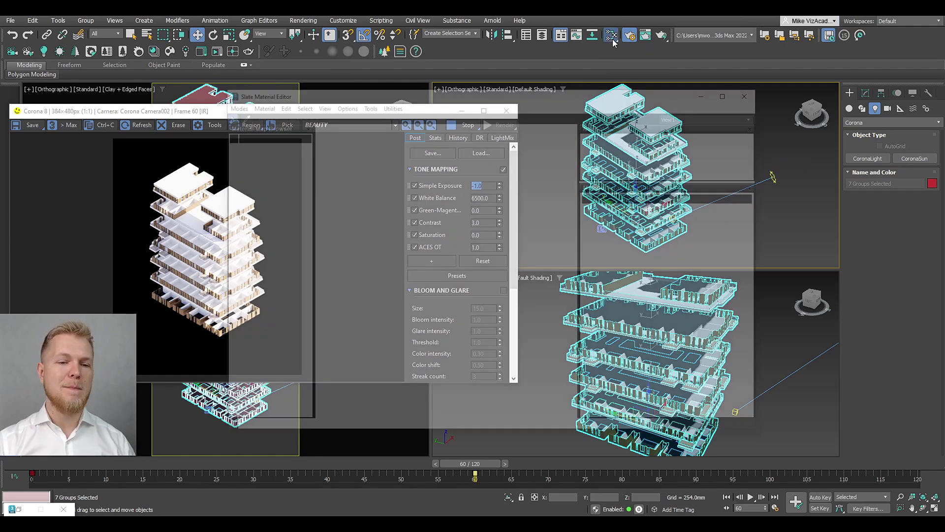
{"action": "scroll", "coordinate": [477, 207], "scroll_direction": "down", "scroll_amount": 5}
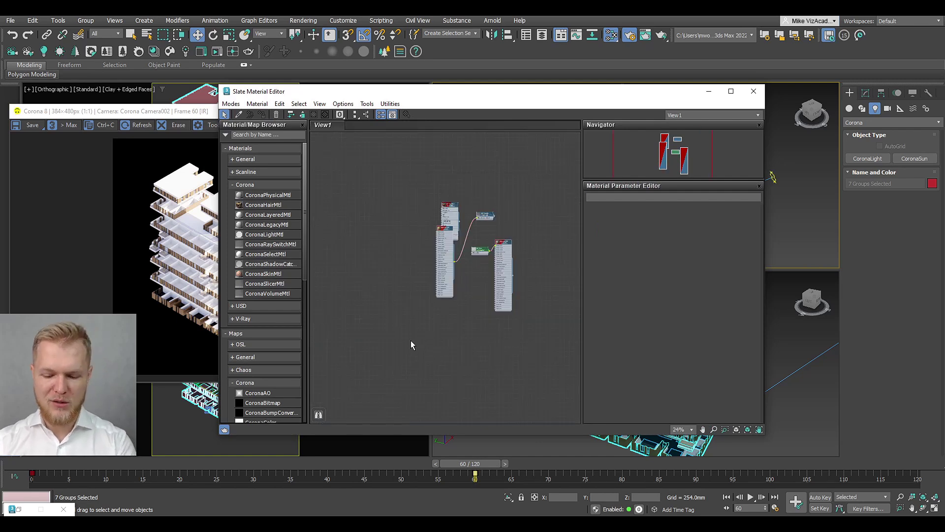
{"action": "key", "text": "ctrl+a"}
{"action": "key", "text": "Delete"}
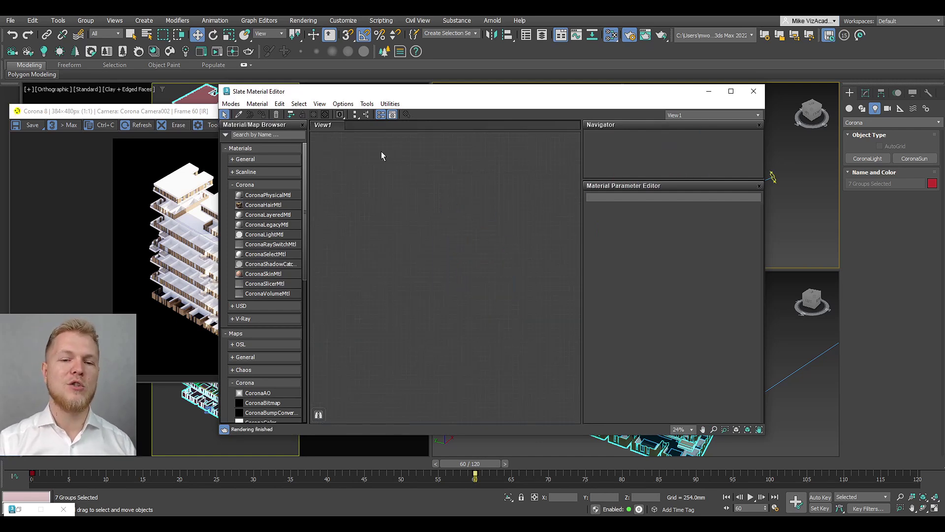
Add a new CoronaPhysicalMtl to the empty material view and show its parameters
{"action": "left_click_drag", "start_coordinate": [268, 195], "coordinate": [479, 194]}
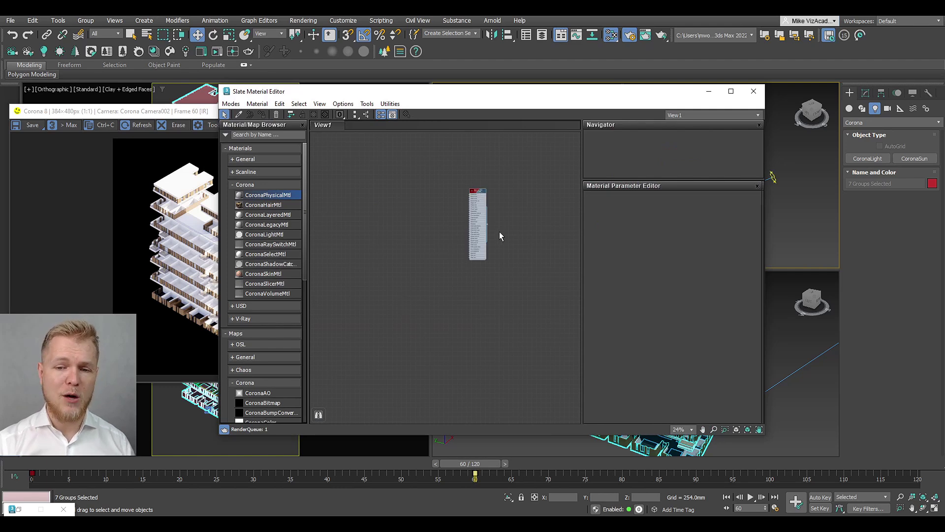
{"action": "scroll", "coordinate": [497, 207], "scroll_direction": "up", "scroll_amount": 3}
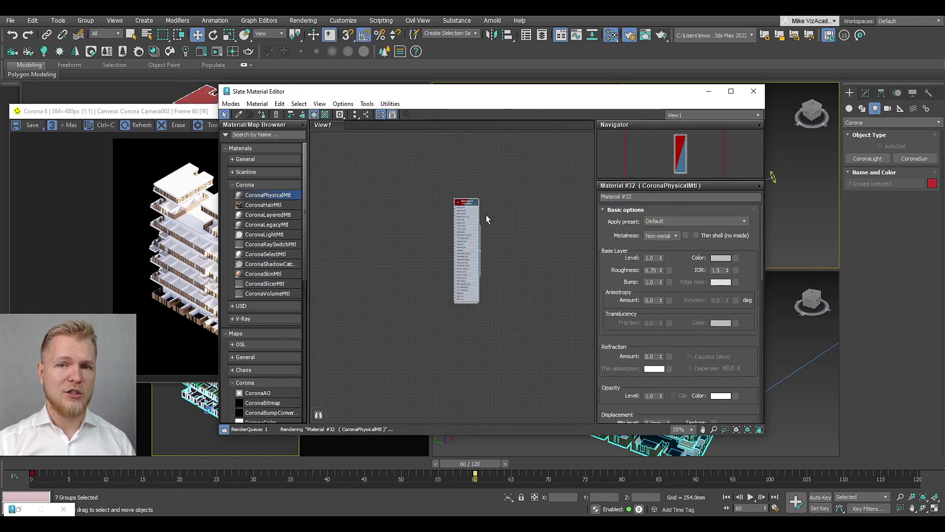
{"action": "scroll", "coordinate": [474, 222], "scroll_direction": "up", "scroll_amount": 4}
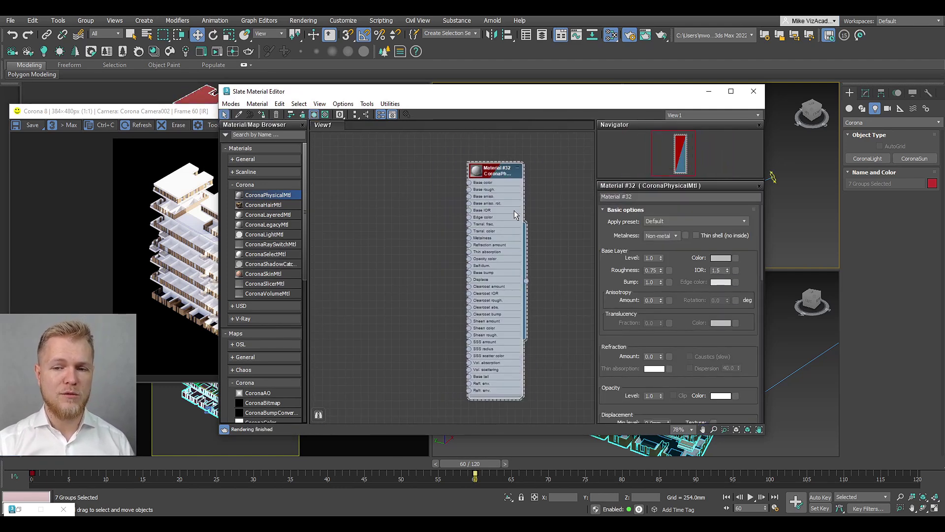
{"action": "key", "text": "s"}
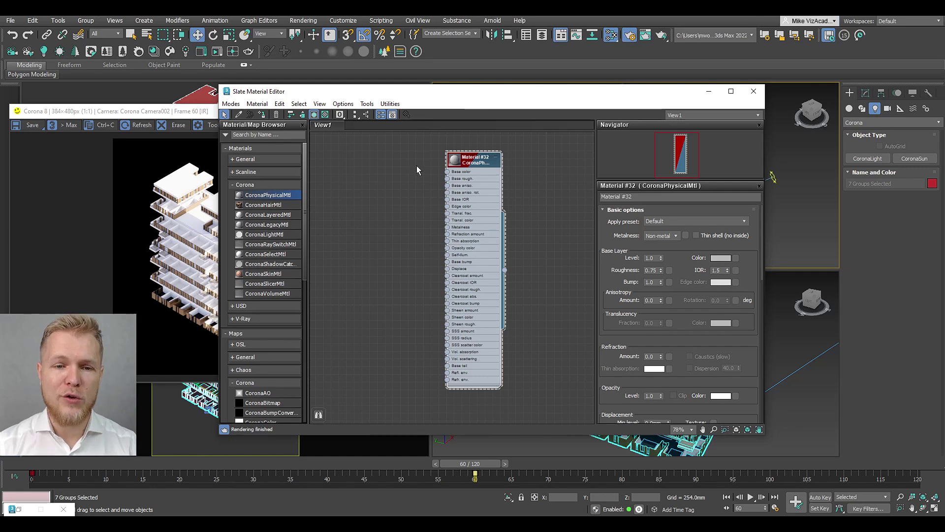
Arrange the material editor beside the interactive render and assign the new CoronaPhysicalMtl to the selected floors
{"action": "left_click_drag", "start_coordinate": [304, 167], "coordinate": [309, 261]}
{"action": "left_click_drag", "start_coordinate": [171, 117], "coordinate": [161, 86]}
{"action": "left_click_drag", "start_coordinate": [512, 96], "coordinate": [626, 97]}
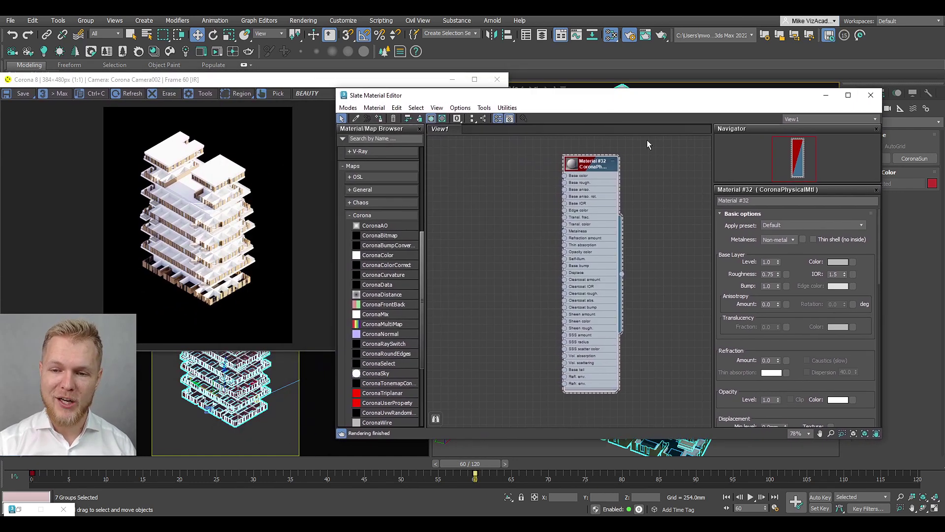
{"action": "left_click", "coordinate": [379, 119]}
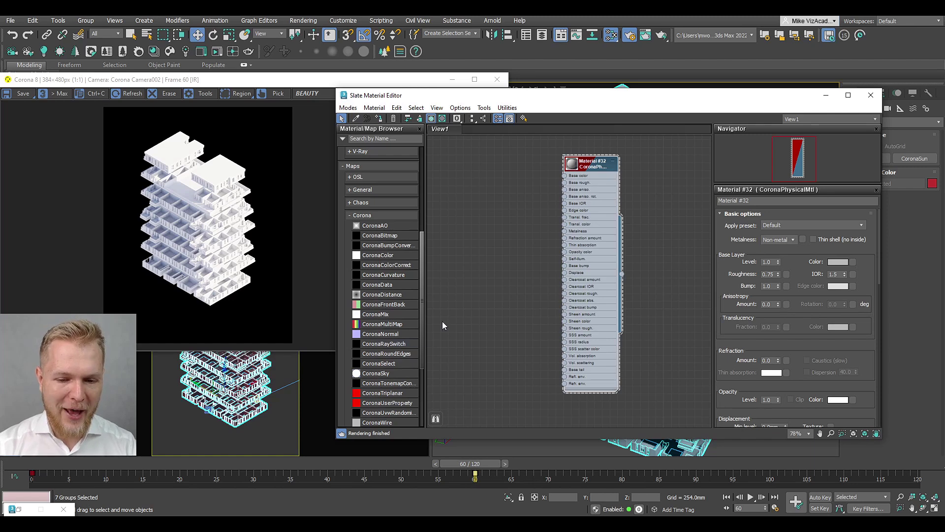
Add a CoronaWire map to the material view and connect it to the Base color of the CoronaPhysicalMtl
{"action": "left_click_drag", "start_coordinate": [423, 320], "coordinate": [422, 327]}
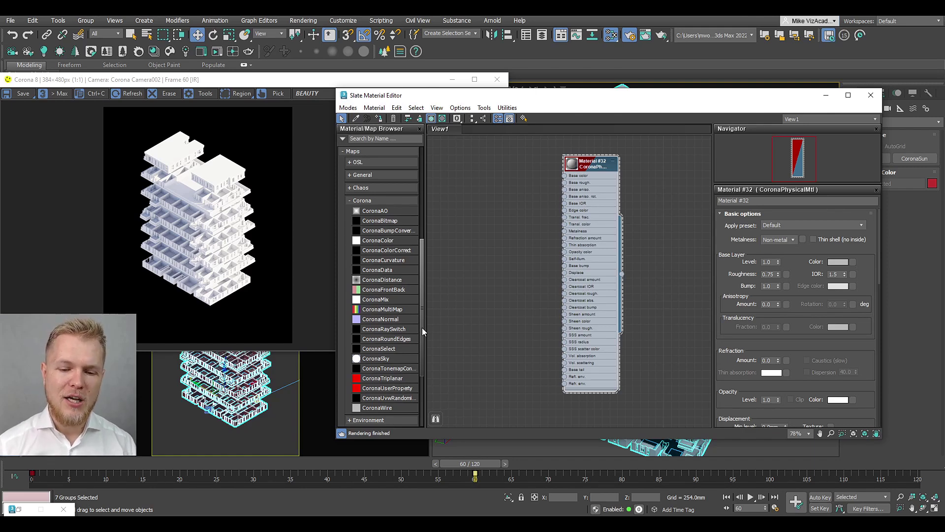
{"action": "left_click_drag", "start_coordinate": [383, 409], "coordinate": [510, 194]}
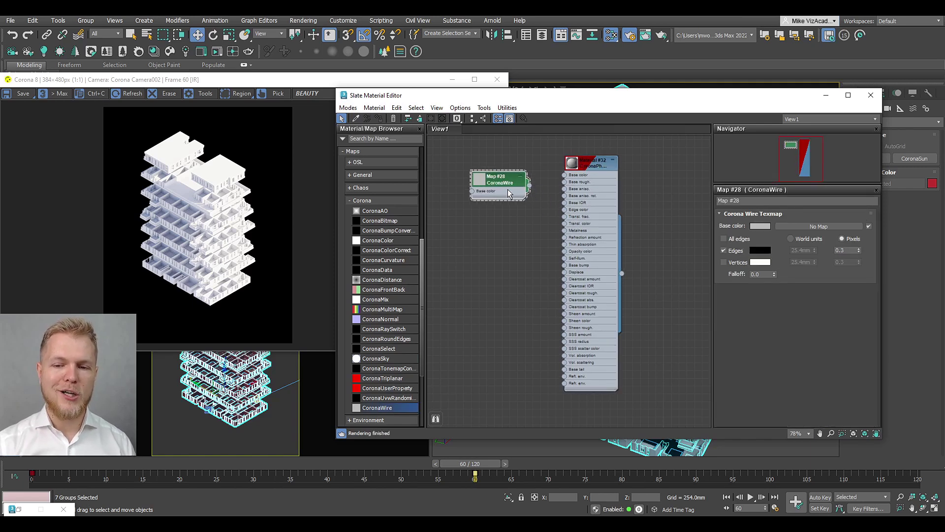
{"action": "scroll", "coordinate": [509, 194], "scroll_direction": "up", "scroll_amount": 4}
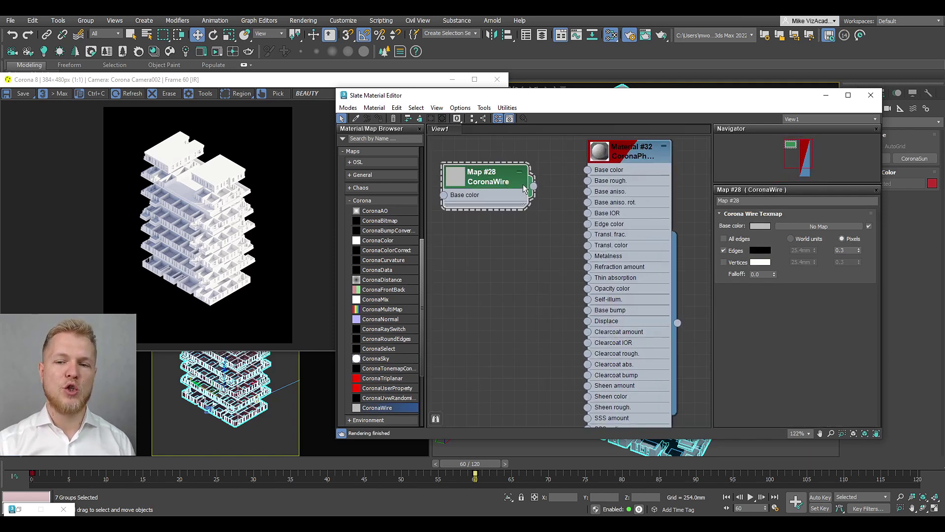
{"action": "scroll", "coordinate": [564, 217], "scroll_direction": "down", "scroll_amount": 1}
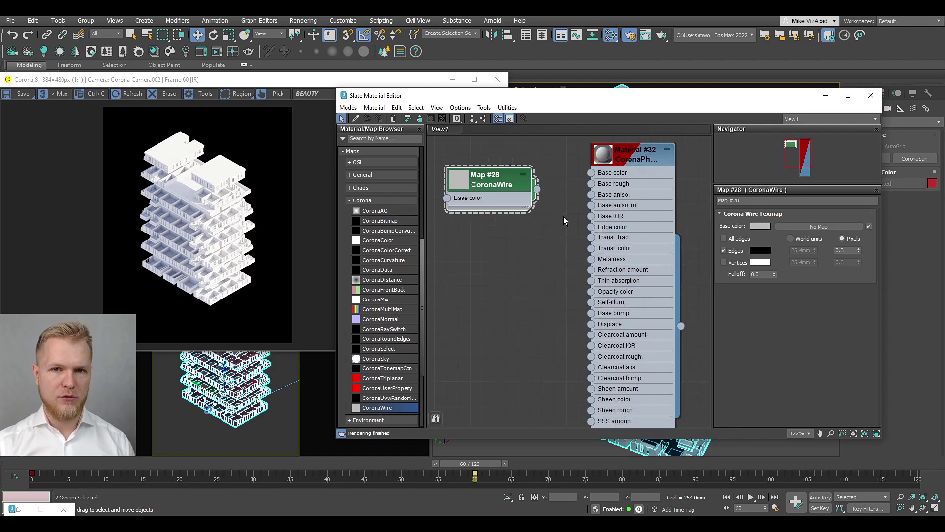
{"action": "middle_click_drag", "start_coordinate": [563, 221], "coordinate": [558, 242]}
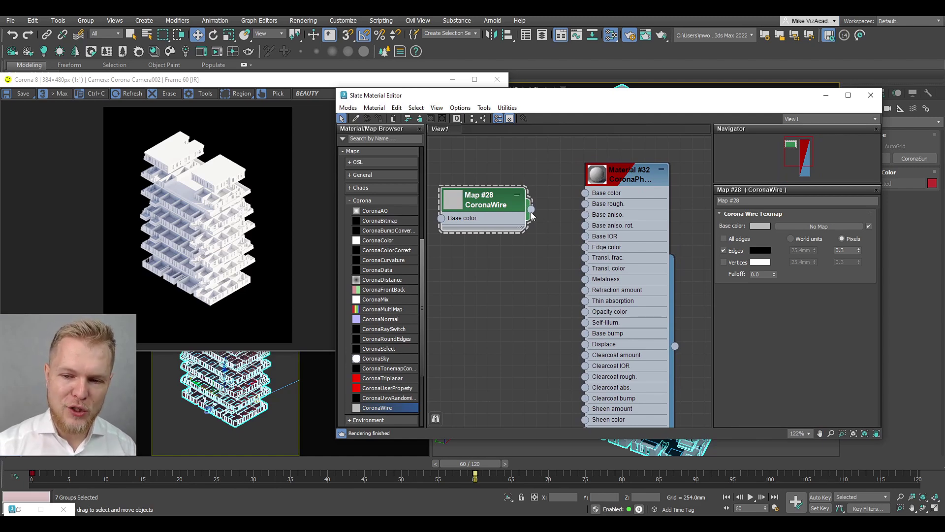
{"action": "left_click_drag", "start_coordinate": [572, 216], "coordinate": [585, 193]}
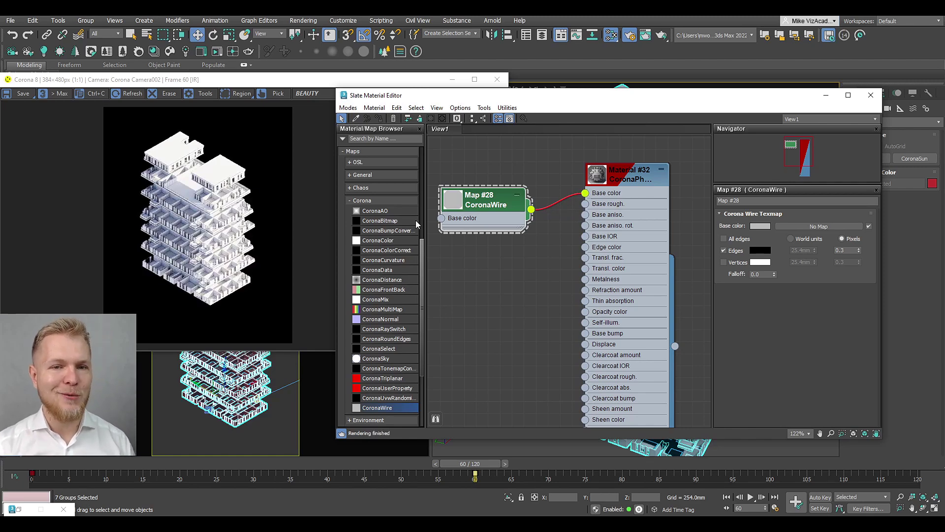
Examine the wire lines on the building in the enlarged interactive render, up close and as a whole
{"action": "scroll", "coordinate": [198, 224], "scroll_direction": "up", "scroll_amount": 2}
{"action": "scroll", "coordinate": [204, 226], "scroll_direction": "down", "scroll_amount": 2}
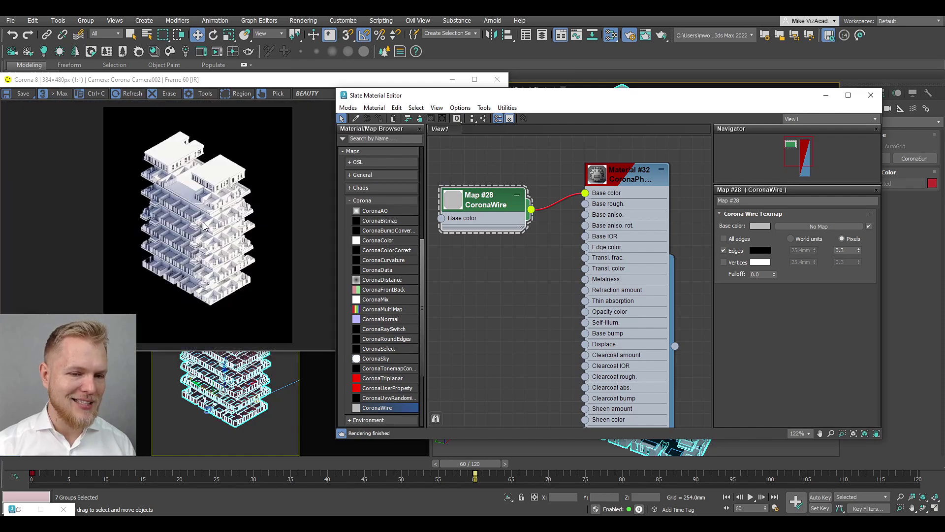
{"action": "left_click", "coordinate": [241, 238]}
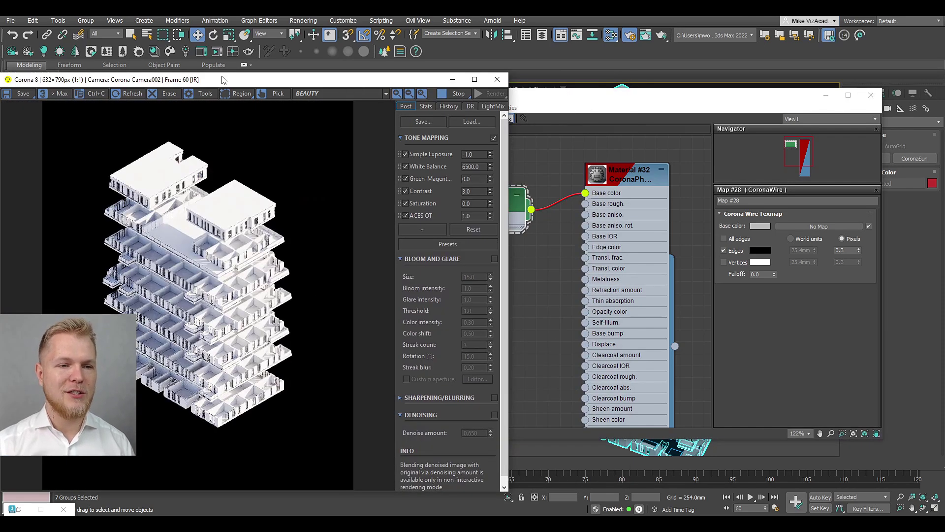
{"action": "left_click_drag", "start_coordinate": [222, 80], "coordinate": [232, 48]}
{"action": "scroll", "coordinate": [232, 217], "scroll_direction": "up", "scroll_amount": 1}
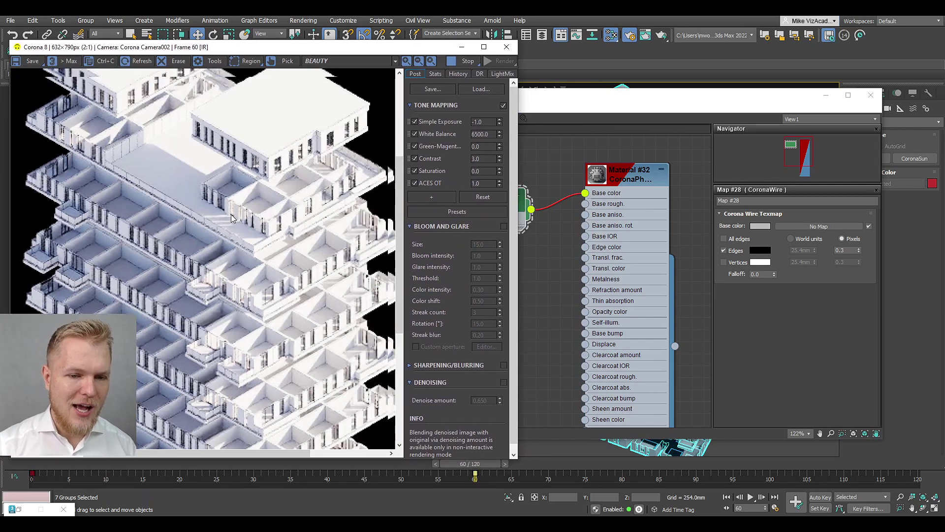
{"action": "scroll", "coordinate": [260, 175], "scroll_direction": "up", "scroll_amount": 1}
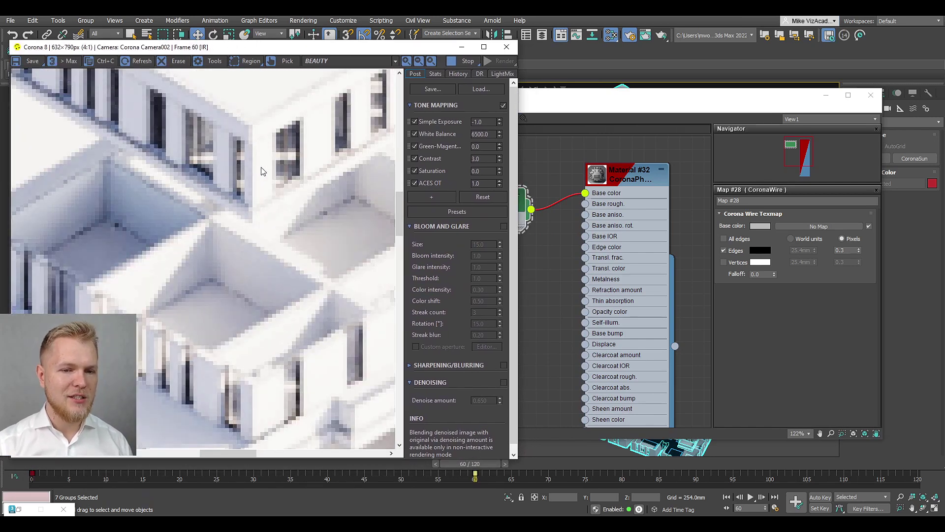
{"action": "scroll", "coordinate": [262, 171], "scroll_direction": "down", "scroll_amount": 1}
{"action": "scroll", "coordinate": [262, 171], "scroll_direction": "down", "scroll_amount": 1}
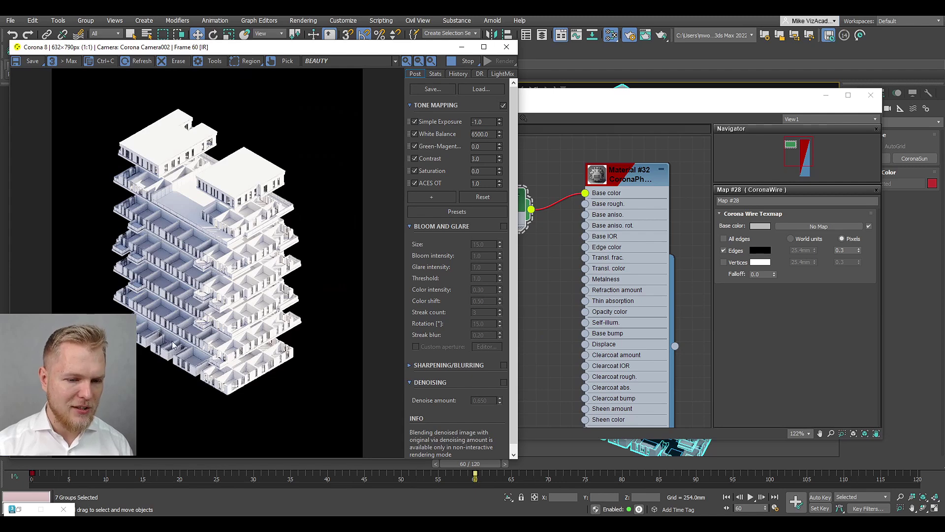
{"action": "scroll", "coordinate": [172, 345], "scroll_direction": "up", "scroll_amount": 2}
{"action": "scroll", "coordinate": [164, 335], "scroll_direction": "down", "scroll_amount": 2}
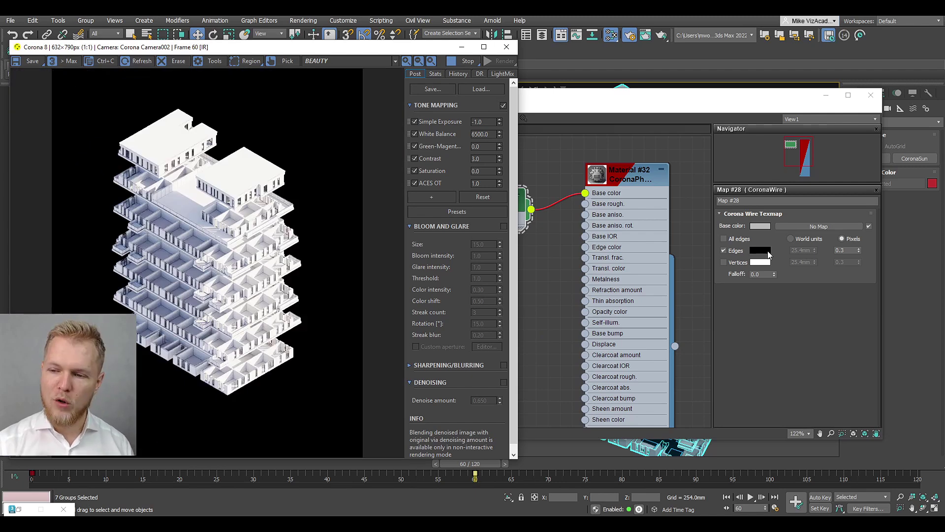
Set the CoronaWire map's edge width to 1.0 pixel
{"action": "left_click", "coordinate": [848, 250]}
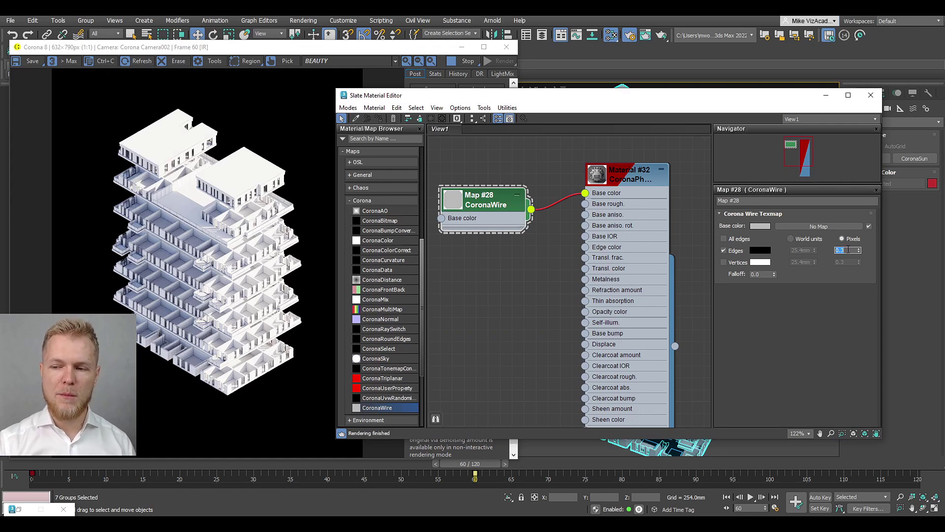
{"action": "type", "text": "1"}
{"action": "key", "text": "Return"}
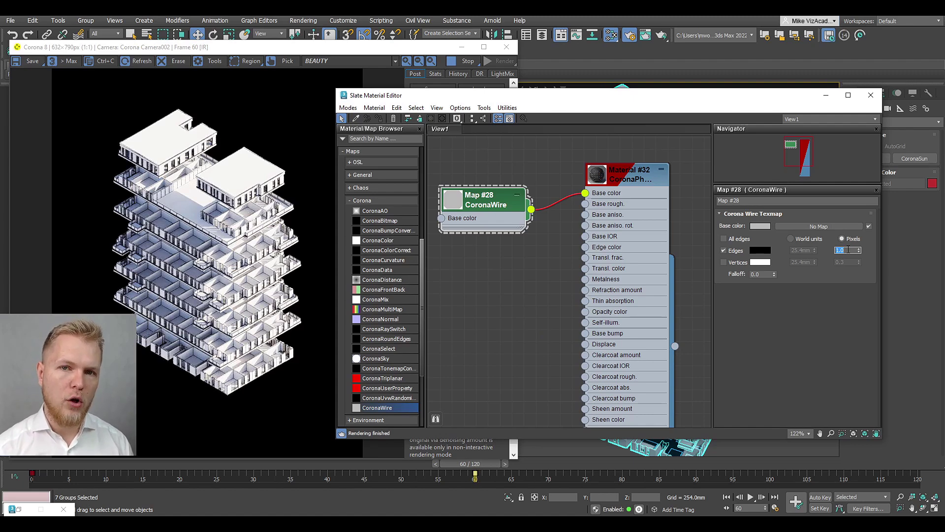
Switch the CoronaWire map to world units and set its edge width to 100 mm
{"action": "left_click", "coordinate": [806, 240]}
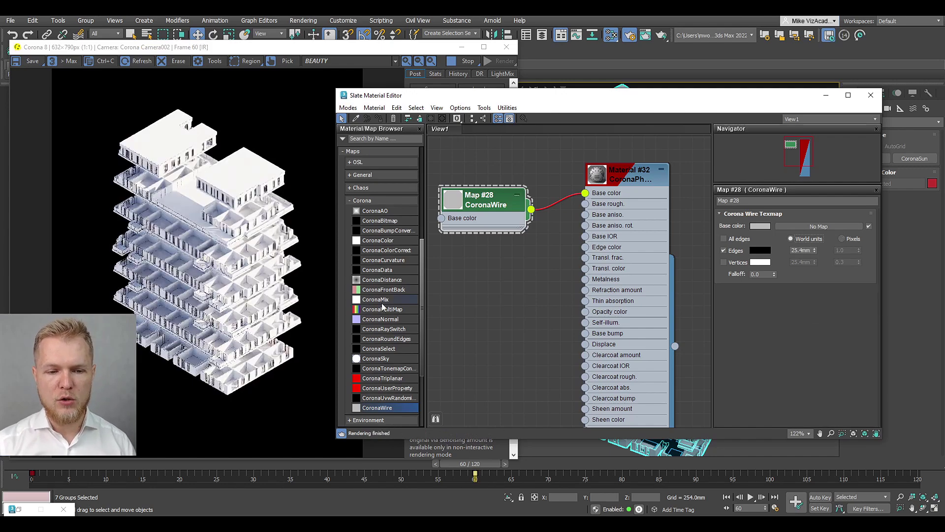
{"action": "scroll", "coordinate": [233, 183], "scroll_direction": "up", "scroll_amount": 2}
{"action": "scroll", "coordinate": [233, 183], "scroll_direction": "down", "scroll_amount": 2}
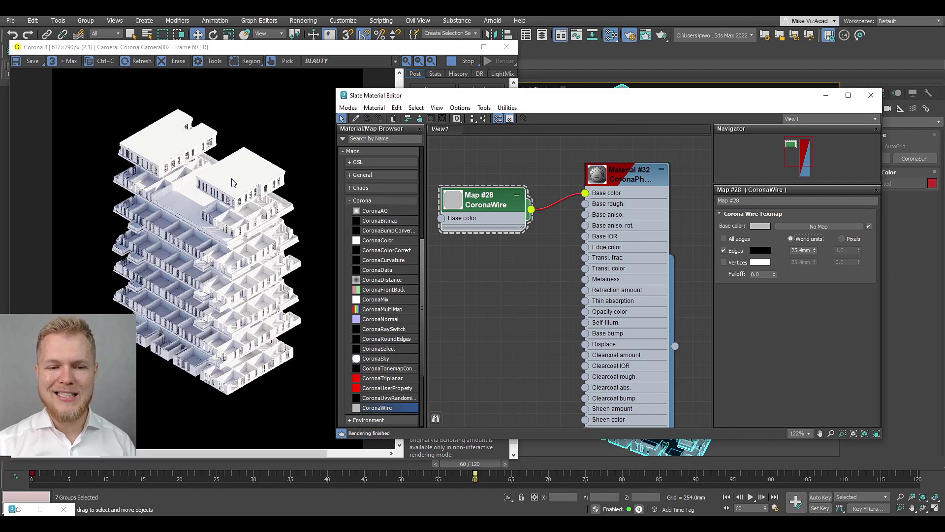
{"action": "scroll", "coordinate": [233, 183], "scroll_direction": "up", "scroll_amount": 2}
{"action": "scroll", "coordinate": [233, 183], "scroll_direction": "down", "scroll_amount": 3}
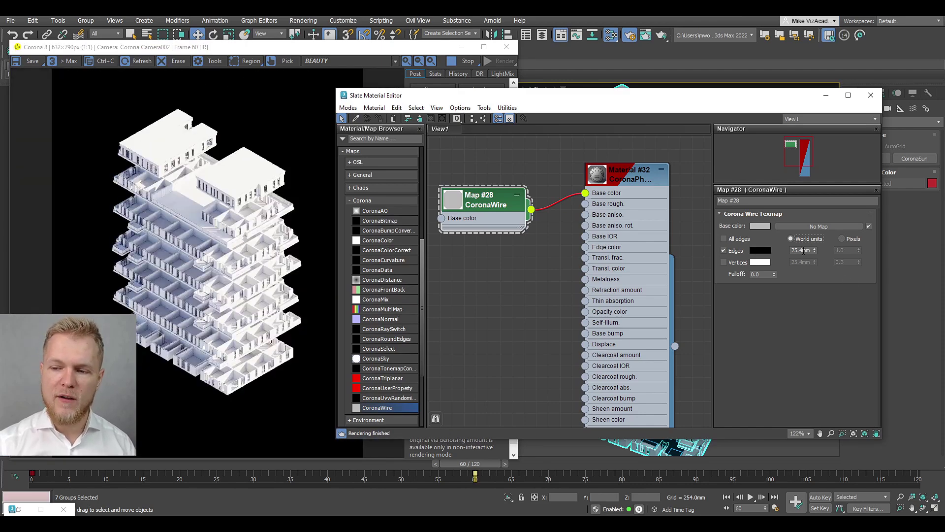
{"action": "key", "text": "Return"}
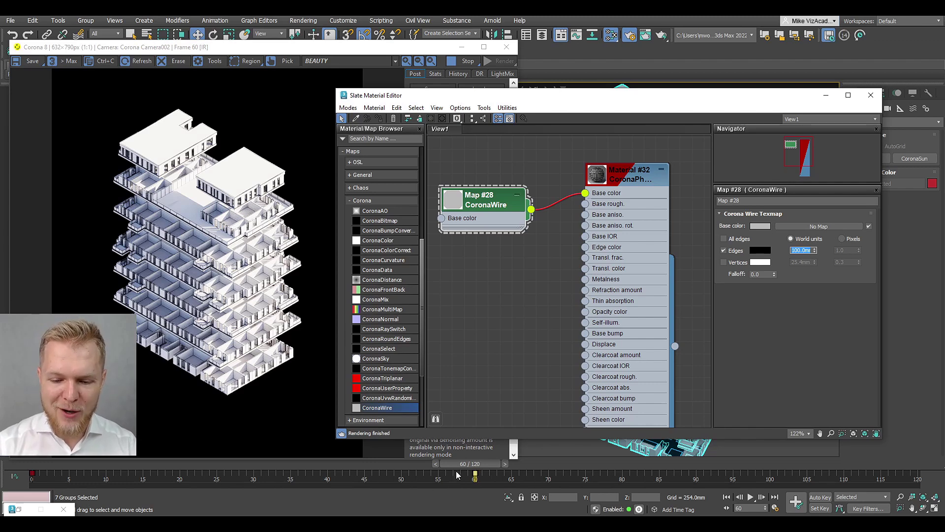
Check the interactive render at frame 17, and close the Slate Material Editor and the render window
{"action": "left_click_drag", "start_coordinate": [458, 468], "coordinate": [146, 463]}
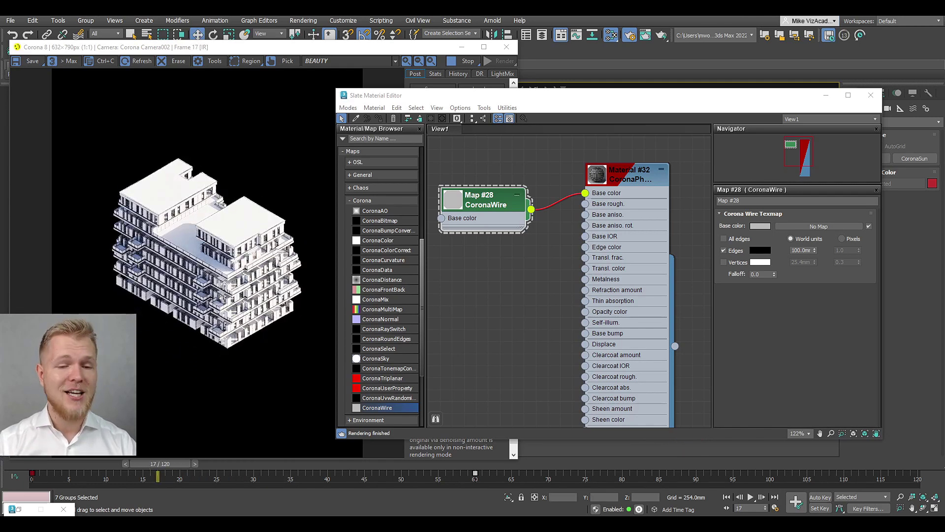
{"action": "left_click", "coordinate": [284, 309]}
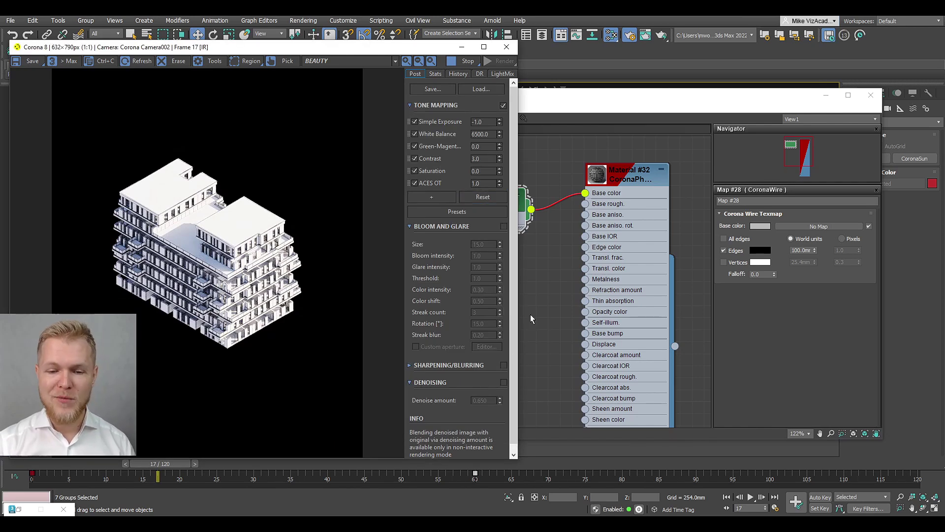
{"action": "left_click", "coordinate": [870, 95]}
{"action": "left_click", "coordinate": [505, 47]}
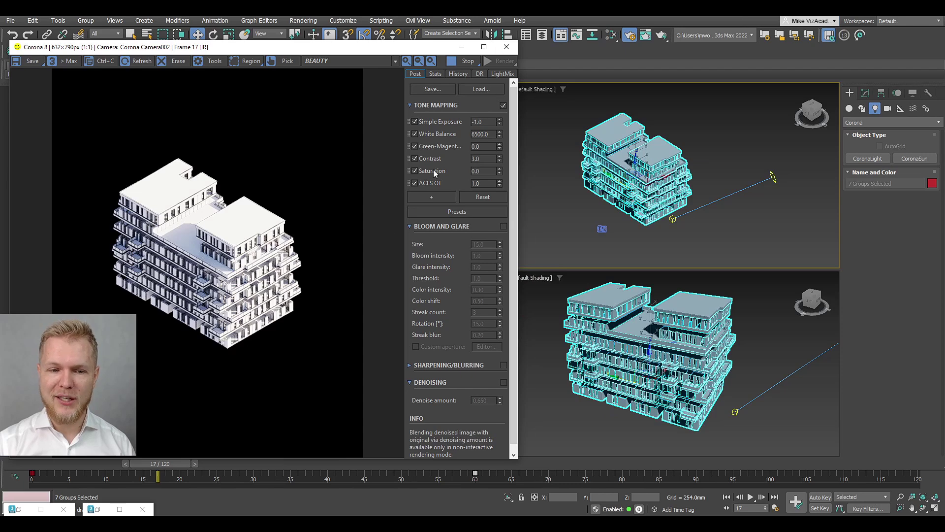
Deselect the floors, maximize the Corona camera view and scrub the animation to frame 55
{"action": "left_click", "coordinate": [289, 324]}
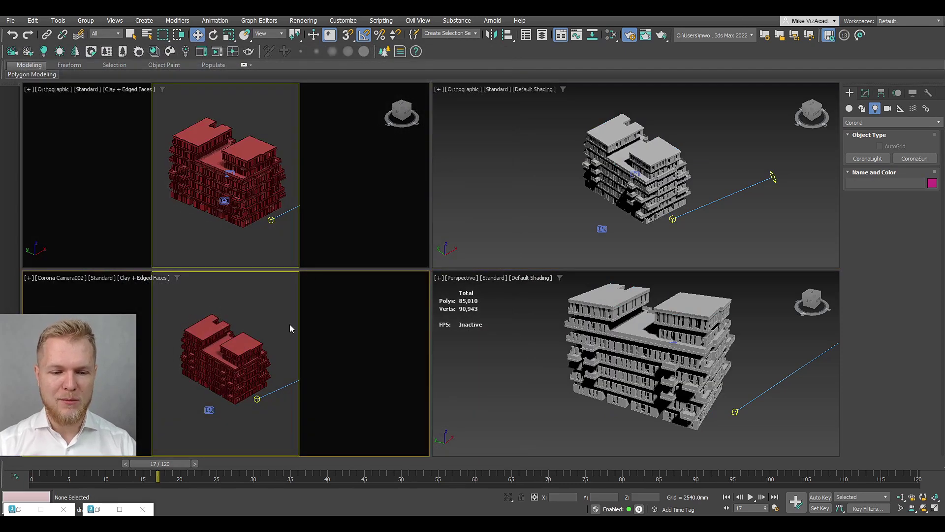
{"action": "key", "text": "alt+w"}
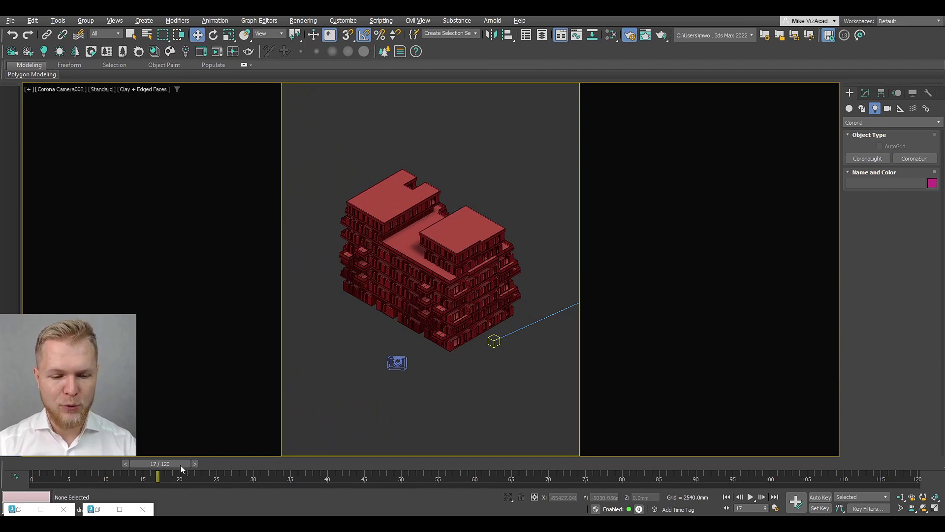
{"action": "left_click_drag", "start_coordinate": [180, 465], "coordinate": [436, 463]}
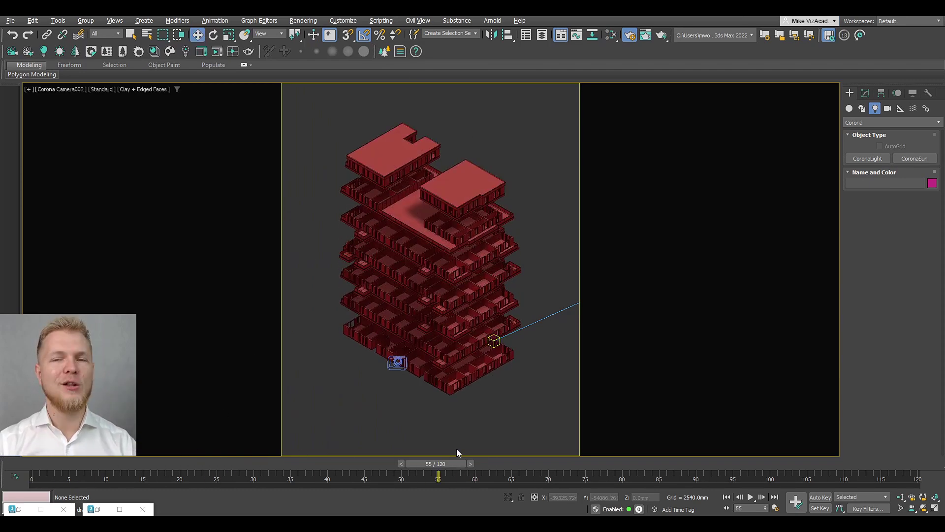
Go to frame 60 and set the render time output range to frames 0 to 60 in Render Setup
{"action": "left_click", "coordinate": [628, 39]}
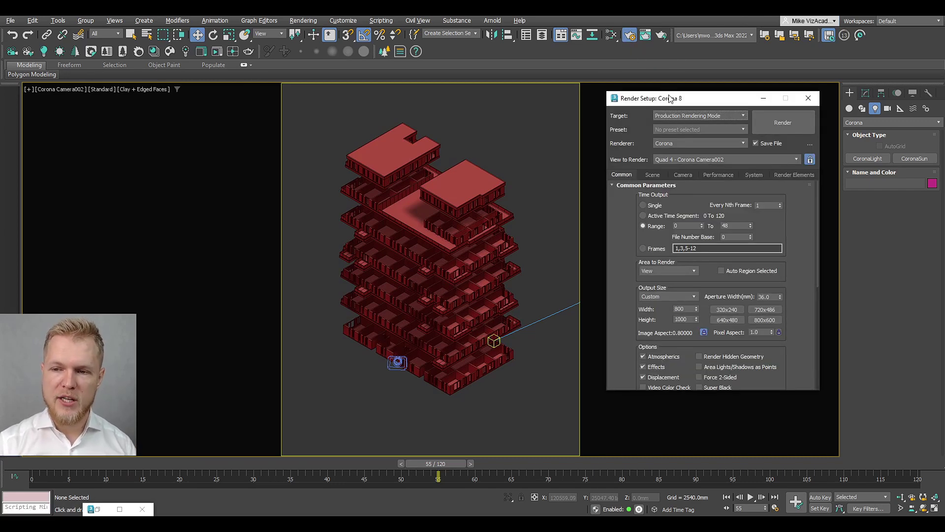
{"action": "left_click_drag", "start_coordinate": [674, 103], "coordinate": [114, 115]}
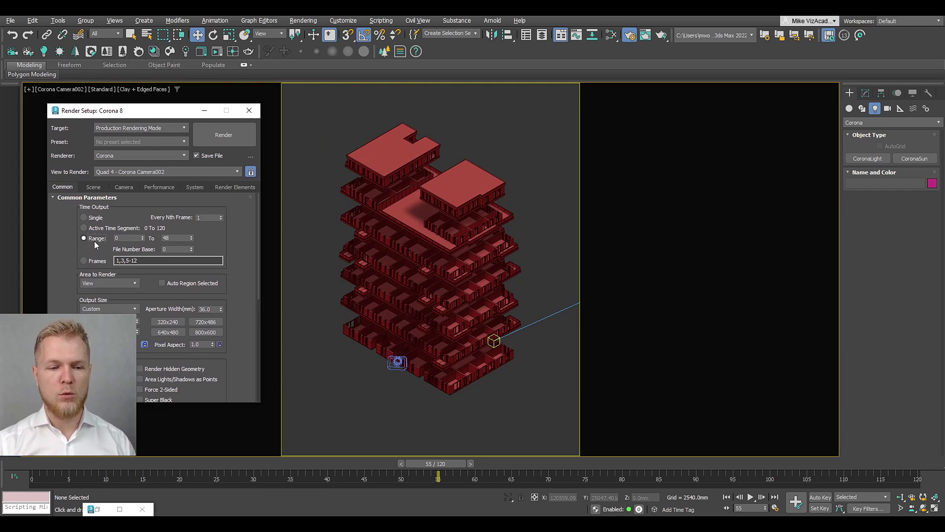
{"action": "left_click_drag", "start_coordinate": [438, 463], "coordinate": [468, 462]}
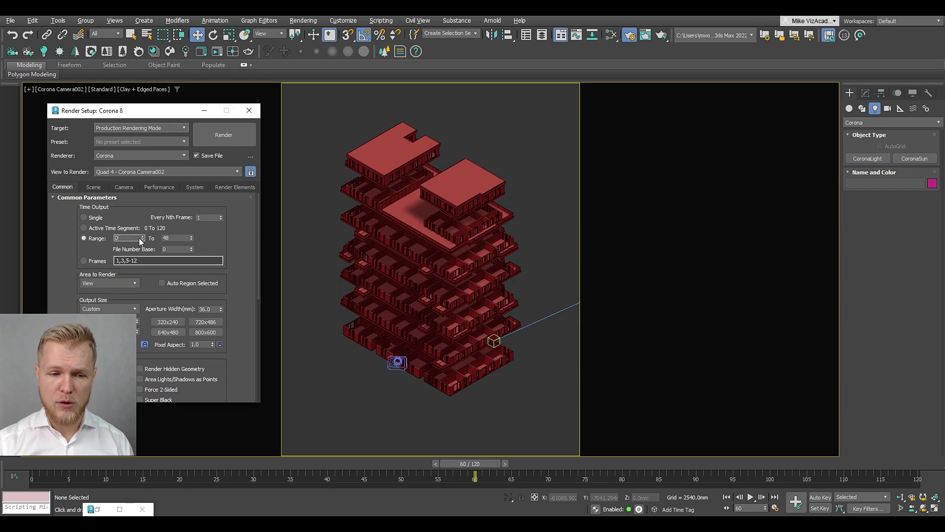
{"action": "key", "text": "Tab"}
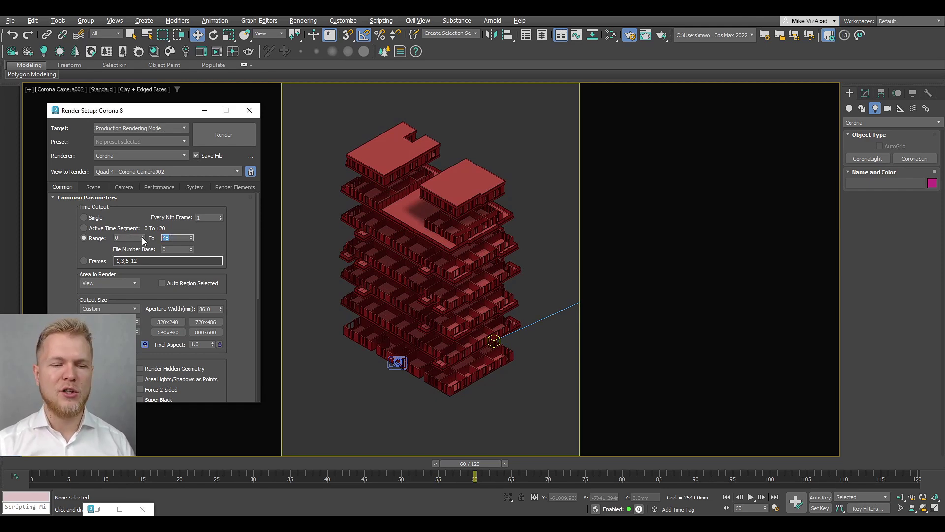
{"action": "type", "text": "6"}
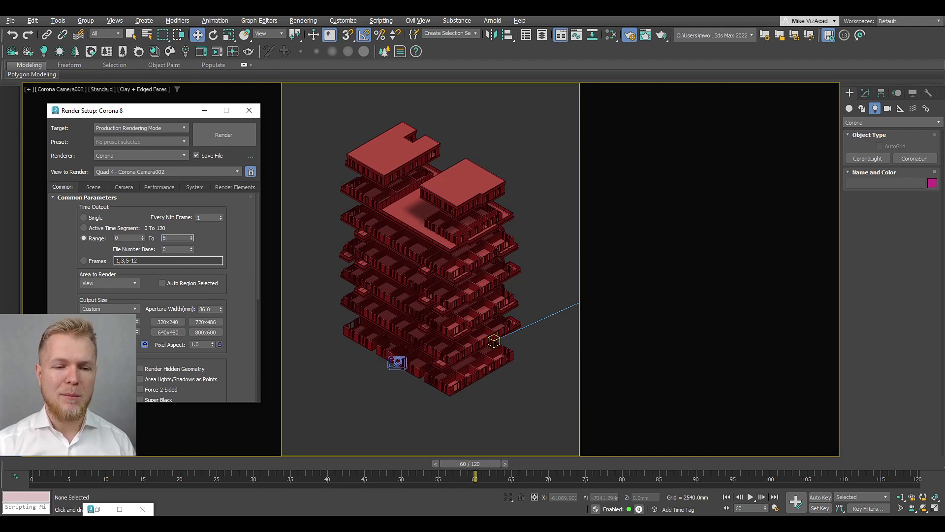
{"action": "type", "text": "0"}
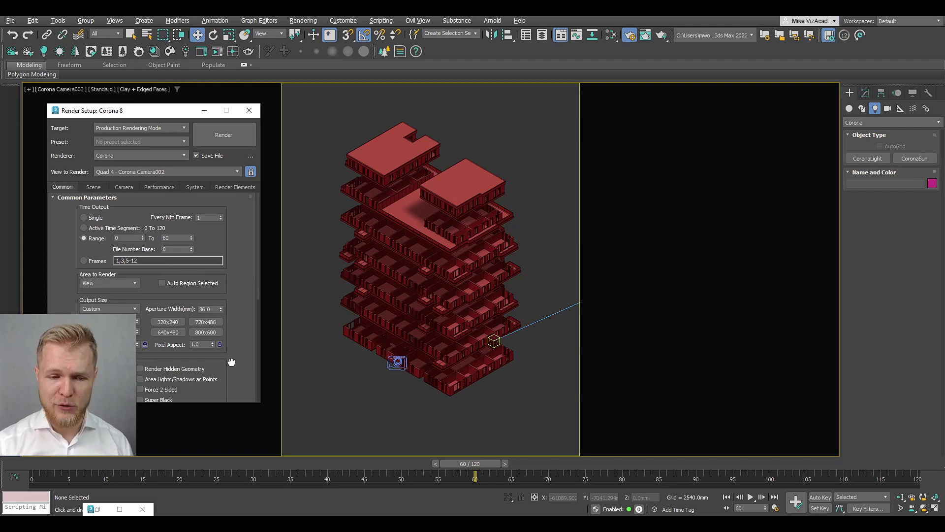
Open the render output file settings and set the save location to the "Residential building animation floors" folder
{"action": "scroll", "coordinate": [231, 362], "scroll_direction": "down", "scroll_amount": 5}
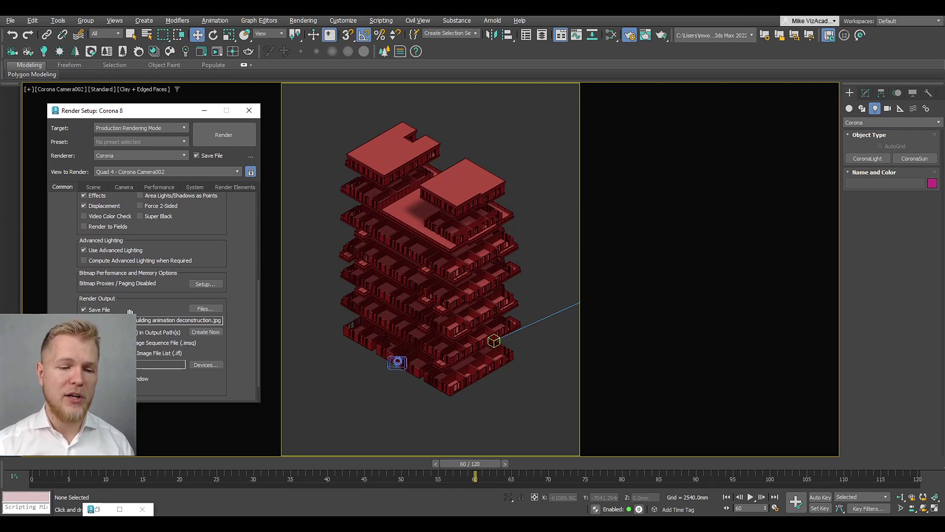
{"action": "left_click", "coordinate": [204, 308]}
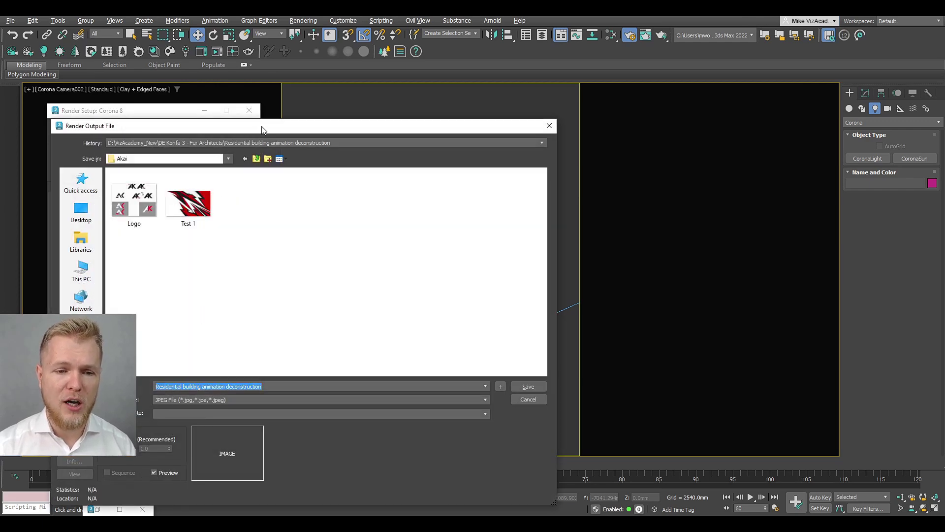
{"action": "left_click_drag", "start_coordinate": [264, 128], "coordinate": [412, 79]}
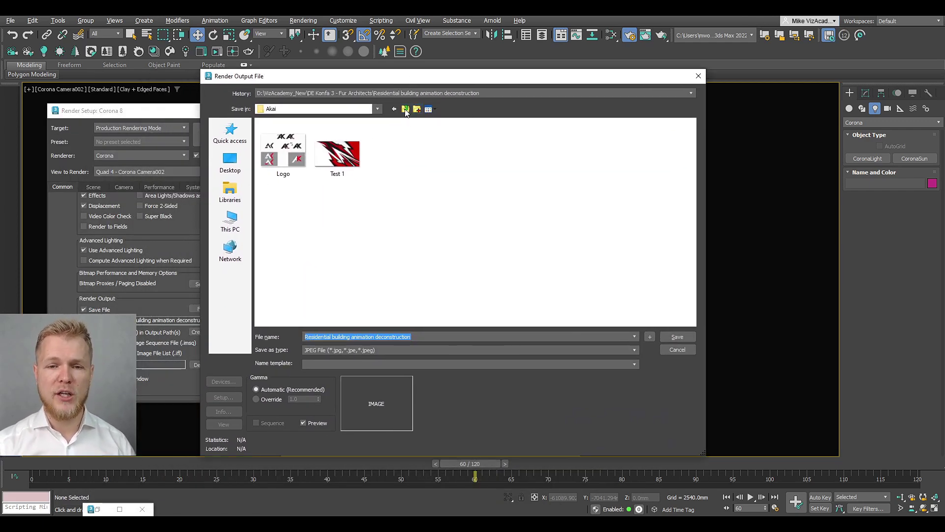
{"action": "left_click", "coordinate": [401, 94]}
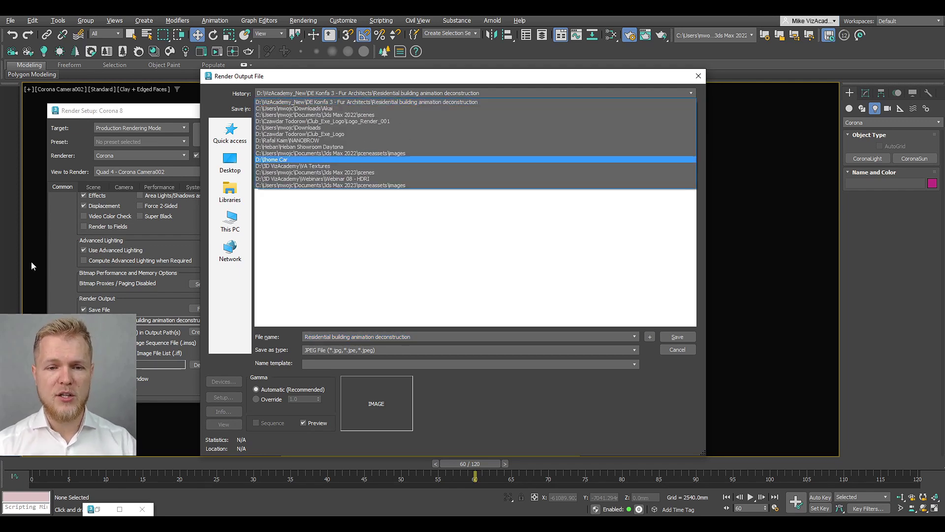
{"action": "left_click", "coordinate": [294, 109]}
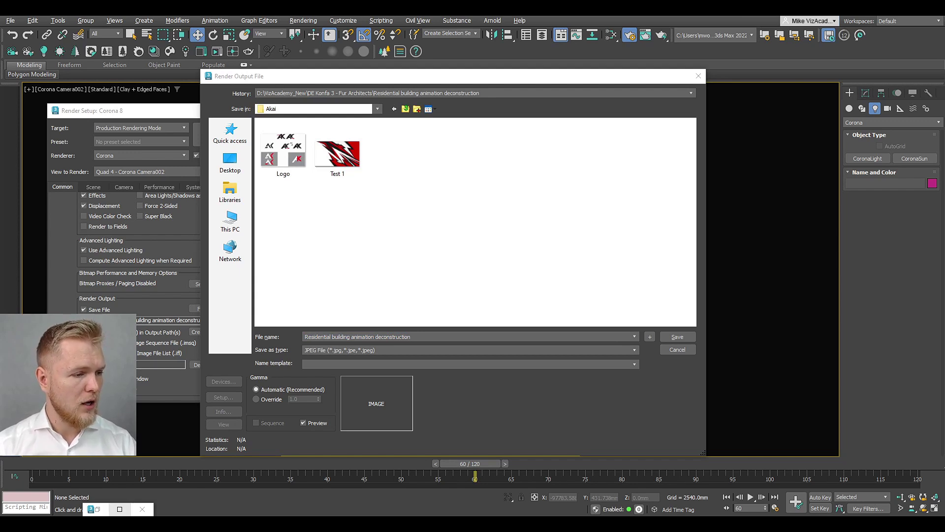
{"action": "left_click", "coordinate": [466, 336]}
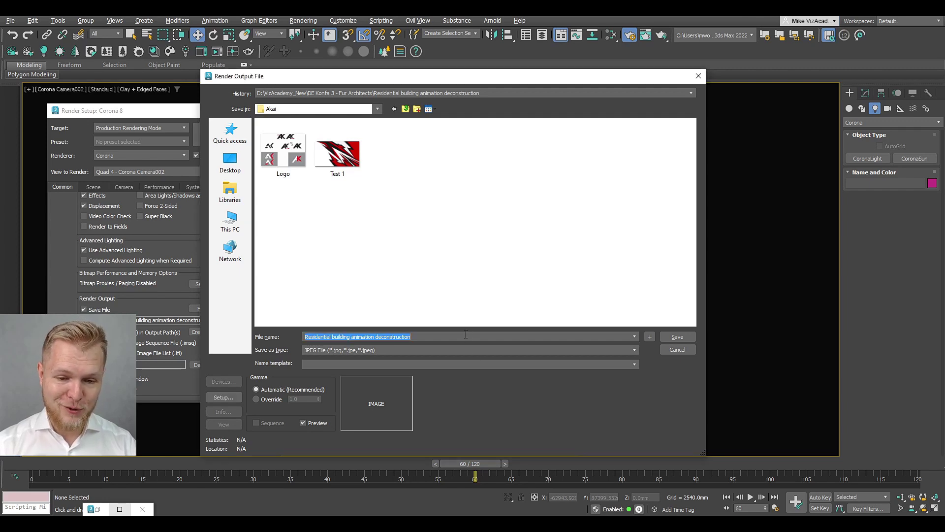
{"action": "key", "text": "ctrl+v"}
{"action": "key", "text": "Return"}
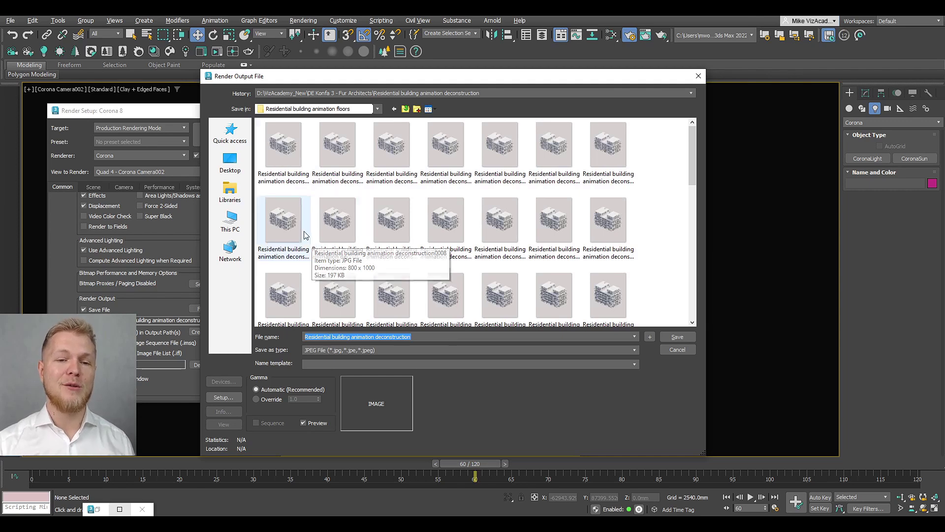
Set the render output to PNG Image File, named "Residential building animation deconstruction_AA", and save the output setting
{"action": "left_click", "coordinate": [516, 352]}
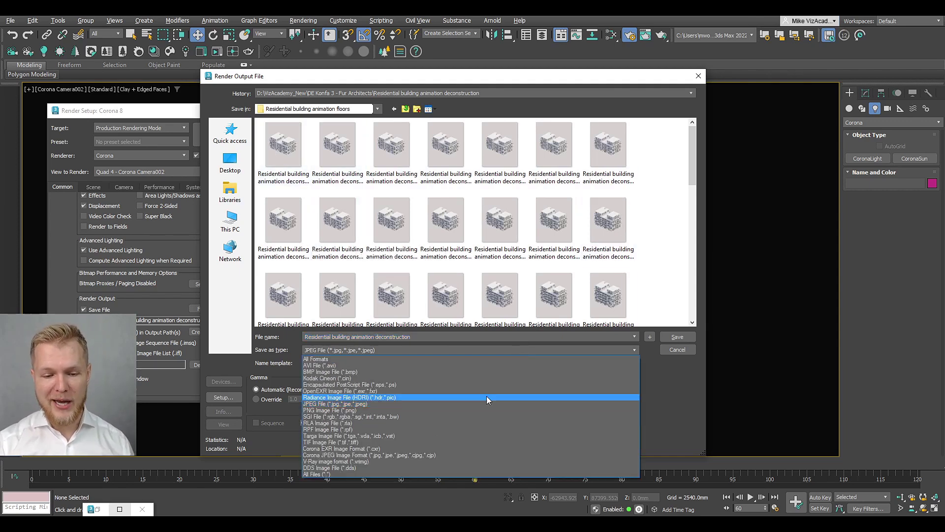
{"action": "left_click", "coordinate": [477, 409]}
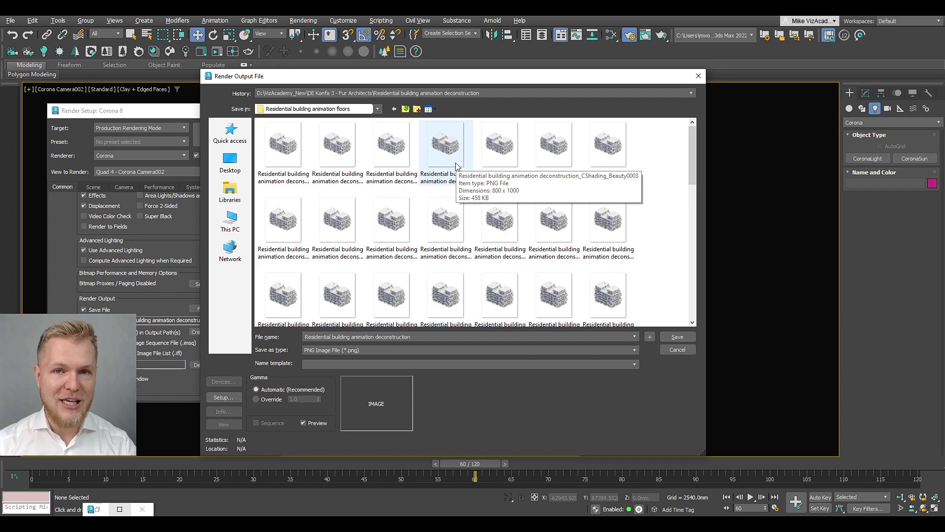
{"action": "left_click", "coordinate": [441, 335]}
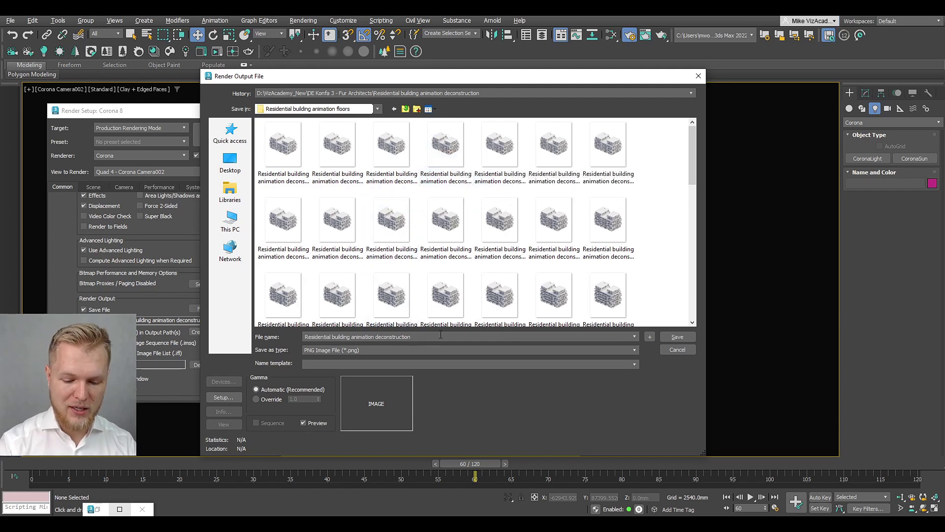
{"action": "type", "text": "_01"}
{"action": "key", "text": "BackSpace"}
{"action": "key", "text": "BackSpace"}
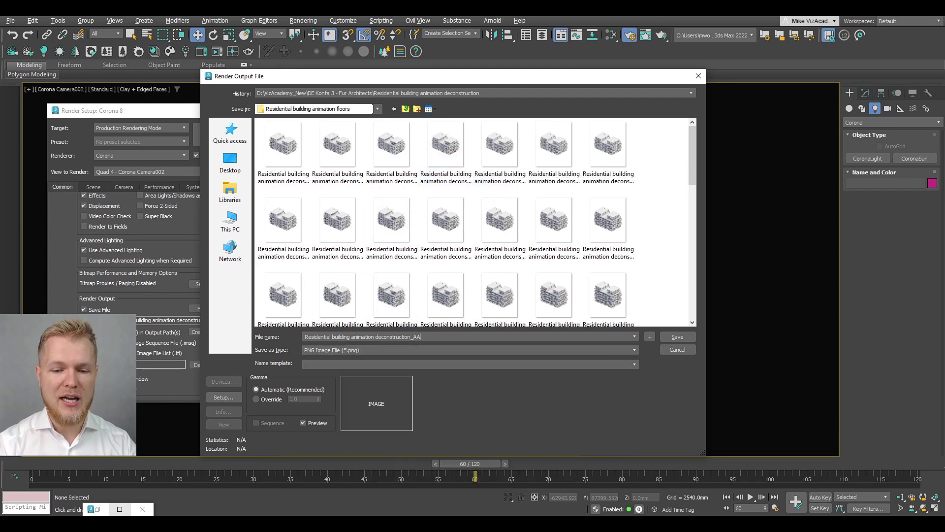
{"action": "type", "text": "AA"}
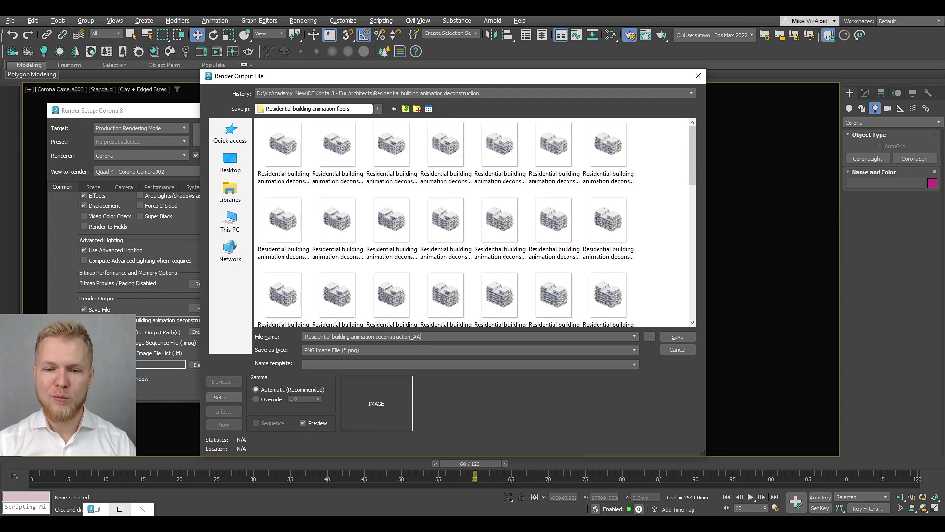
{"action": "left_click", "coordinate": [677, 336]}
{"action": "left_click", "coordinate": [266, 184]}
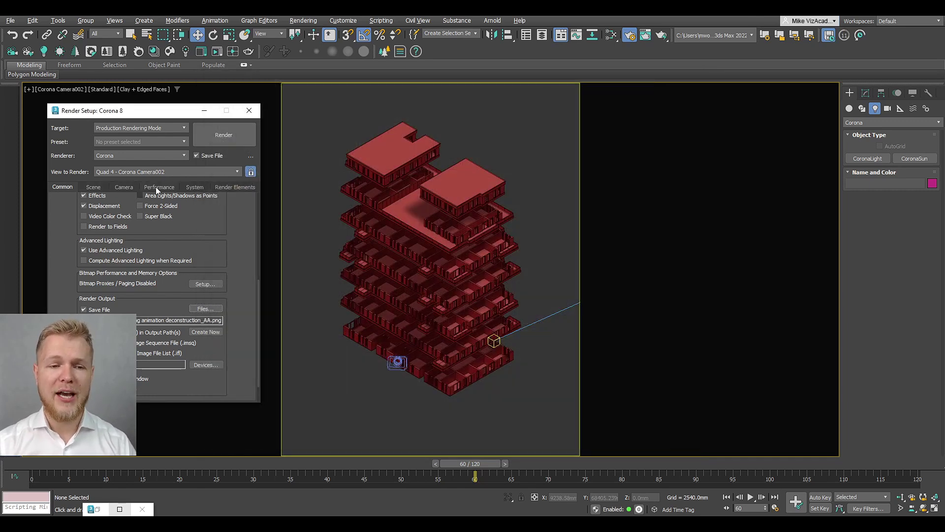
Set Corona's progressive rendering limits to a pass limit of 15 and a noise level limit of 4%
{"action": "left_click", "coordinate": [97, 186]}
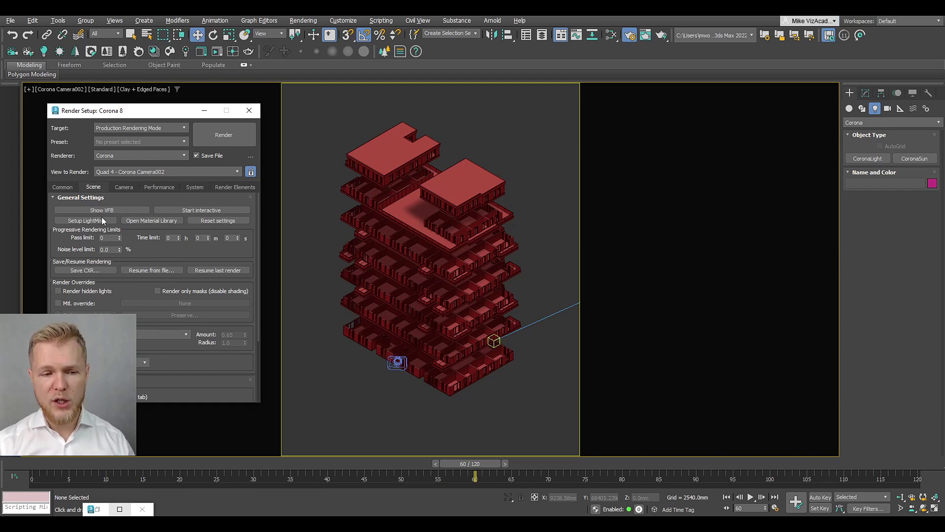
{"action": "left_click", "coordinate": [111, 238]}
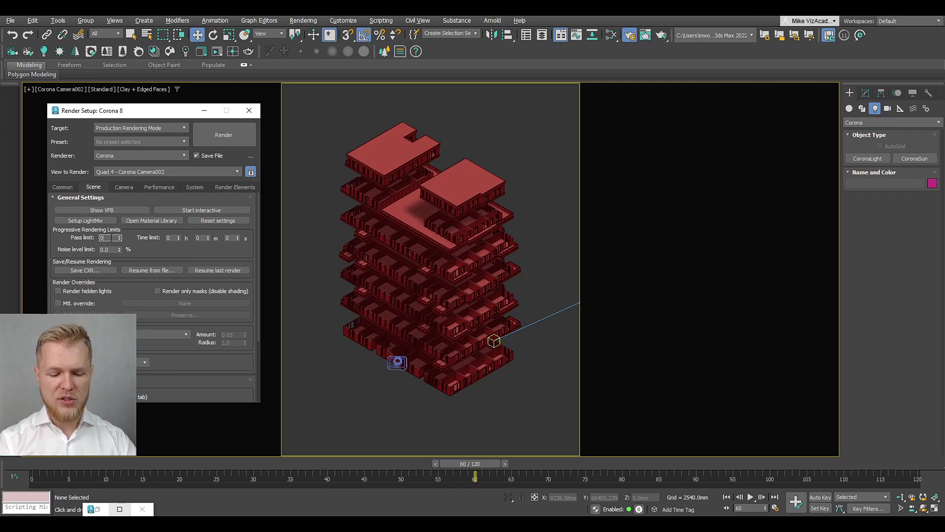
{"action": "type", "text": "15"}
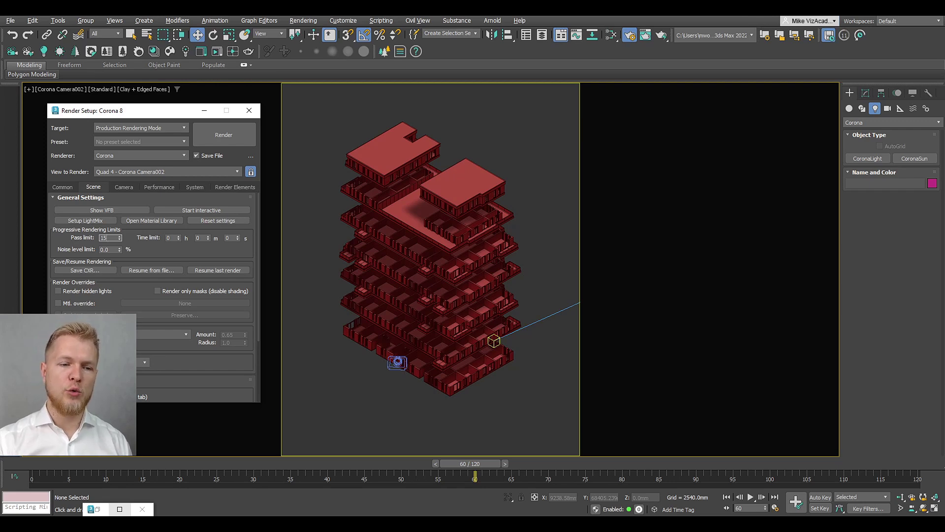
{"action": "double_click", "coordinate": [107, 249]}
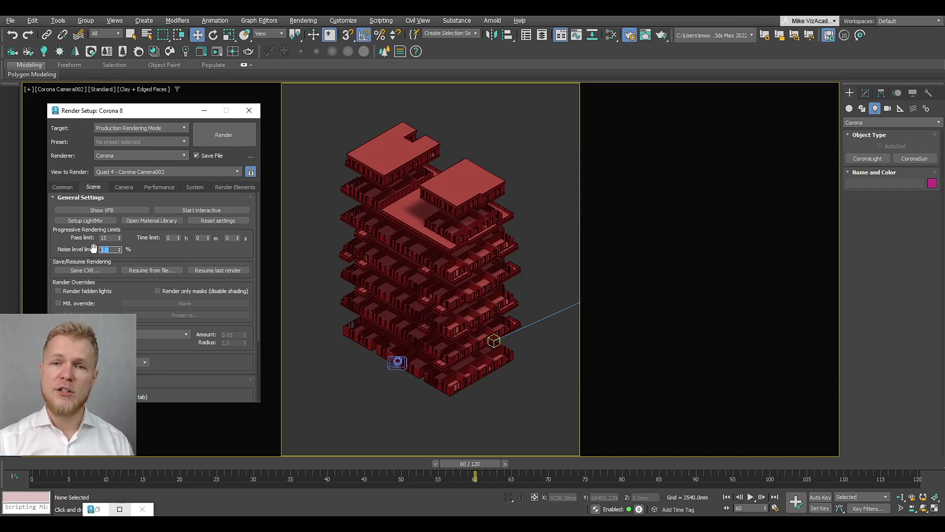
{"action": "type", "text": "4"}
{"action": "key", "text": "Return"}
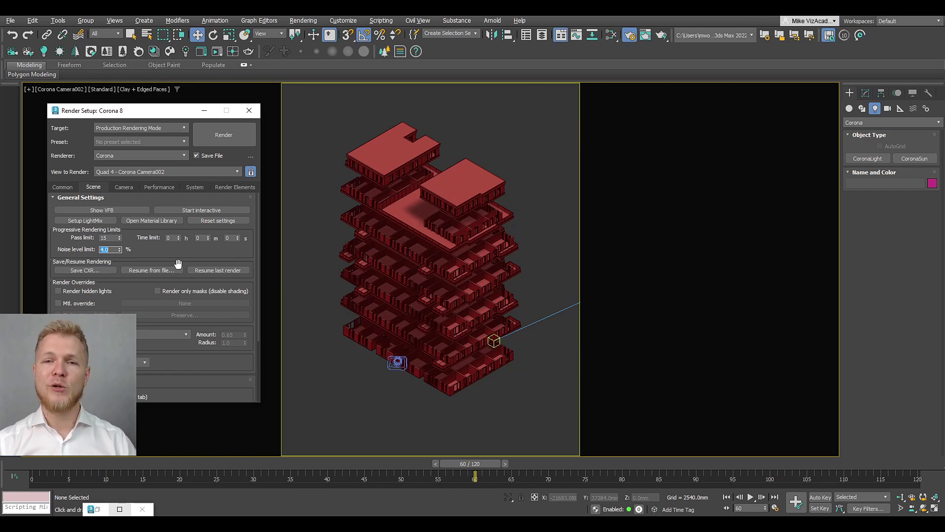
Set the UHD Cache mode to Animation (flicker-free) in Corona's performance settings
{"action": "left_click_drag", "start_coordinate": [207, 369], "coordinate": [205, 280]}
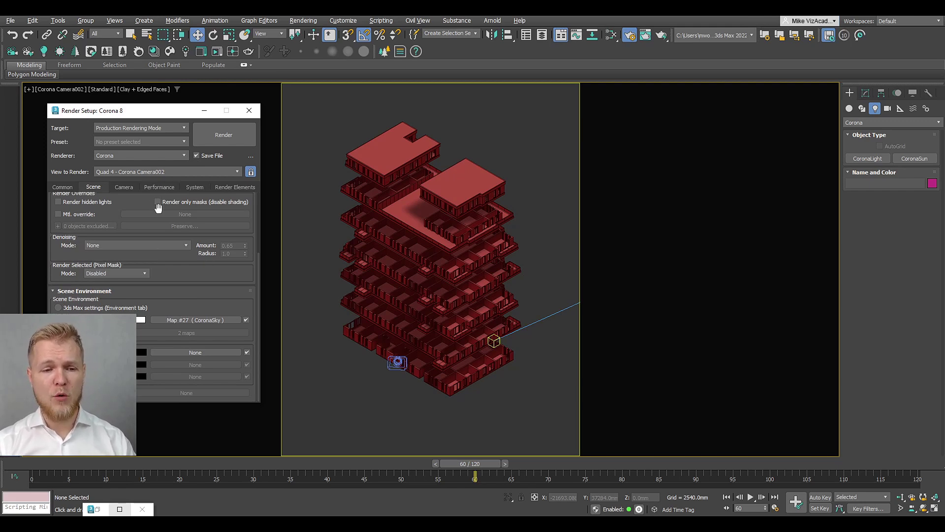
{"action": "left_click", "coordinate": [167, 185]}
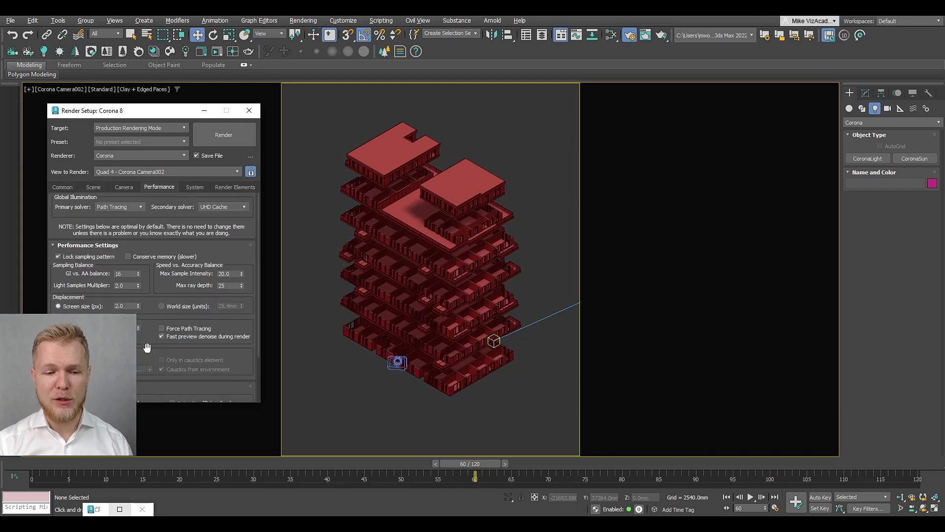
{"action": "left_click_drag", "start_coordinate": [147, 349], "coordinate": [162, 256]}
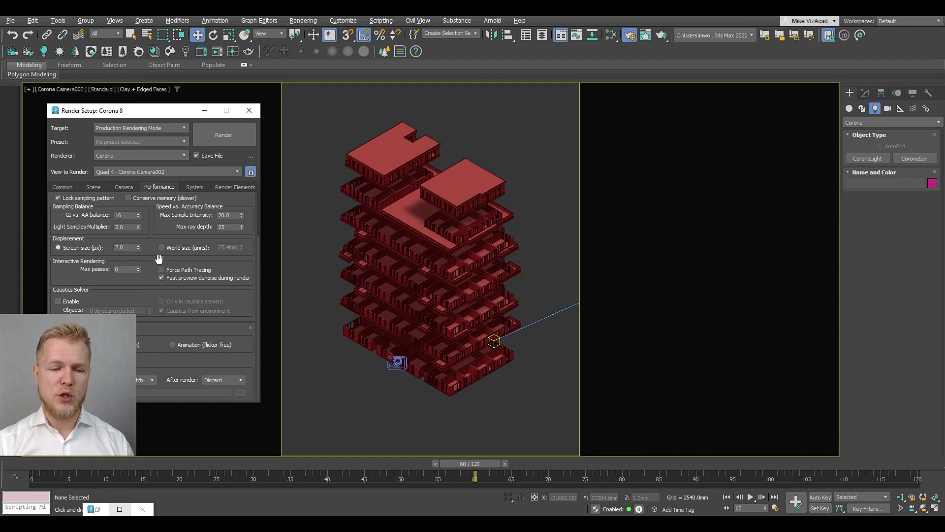
{"action": "left_click", "coordinate": [180, 345]}
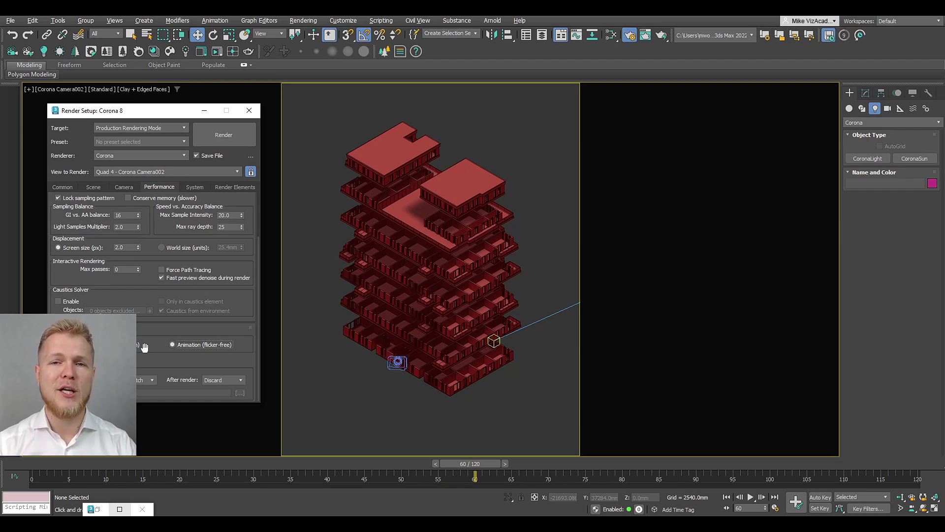
{"action": "left_click", "coordinate": [539, 190]}
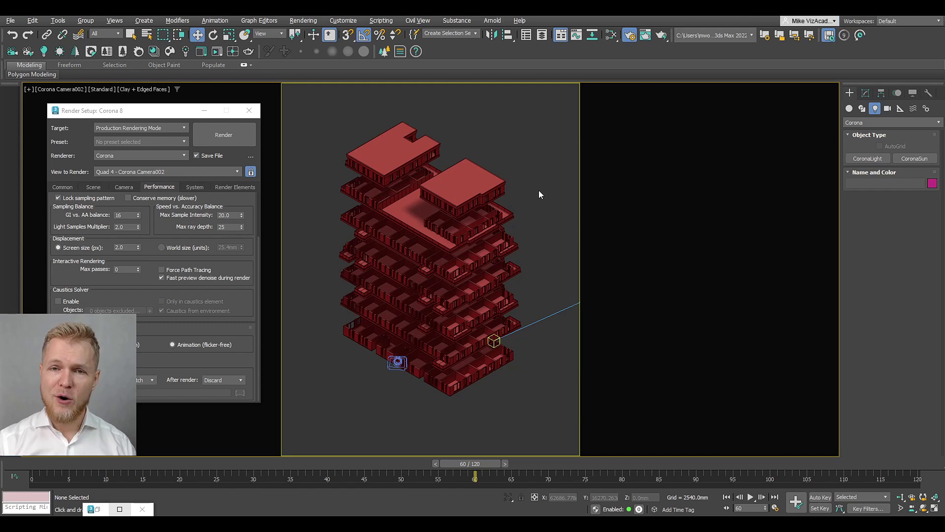
Try to render the frame sequence with the current output settings
{"action": "left_click", "coordinate": [74, 186]}
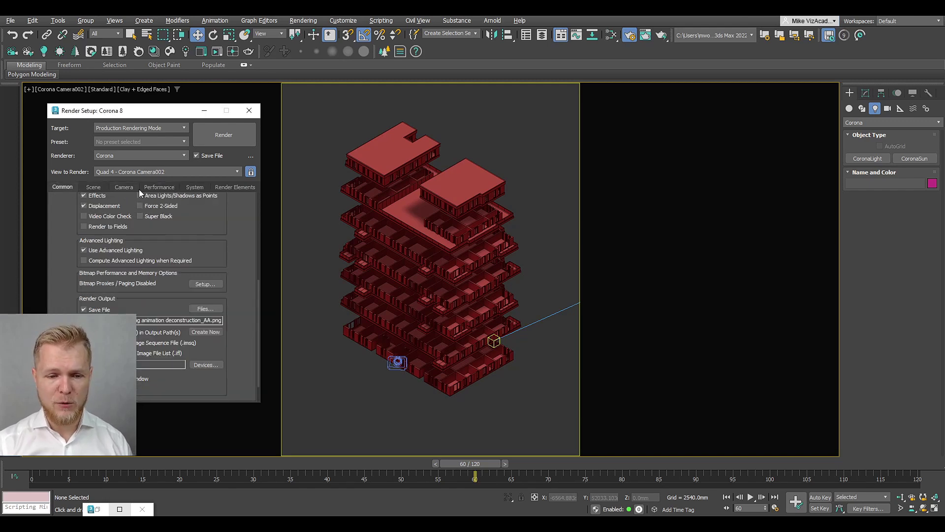
{"action": "left_click", "coordinate": [242, 133]}
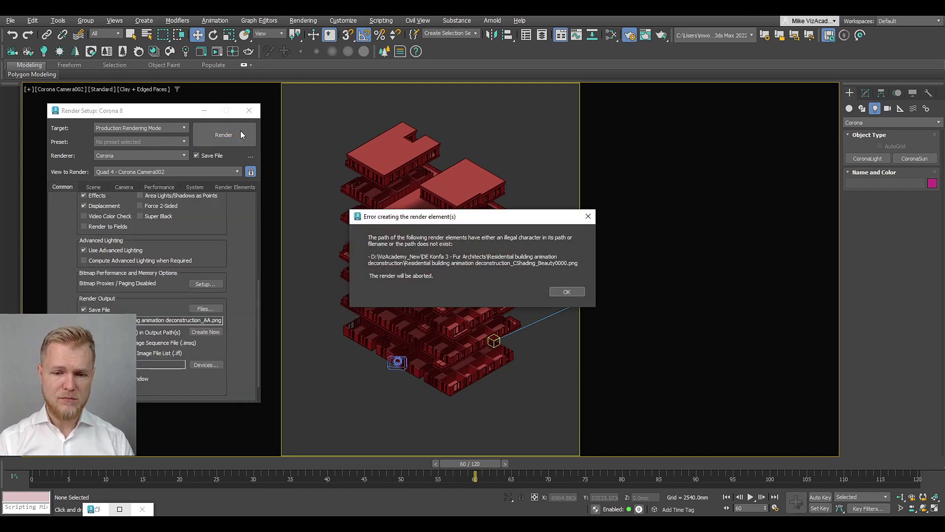
{"action": "left_click", "coordinate": [570, 292]}
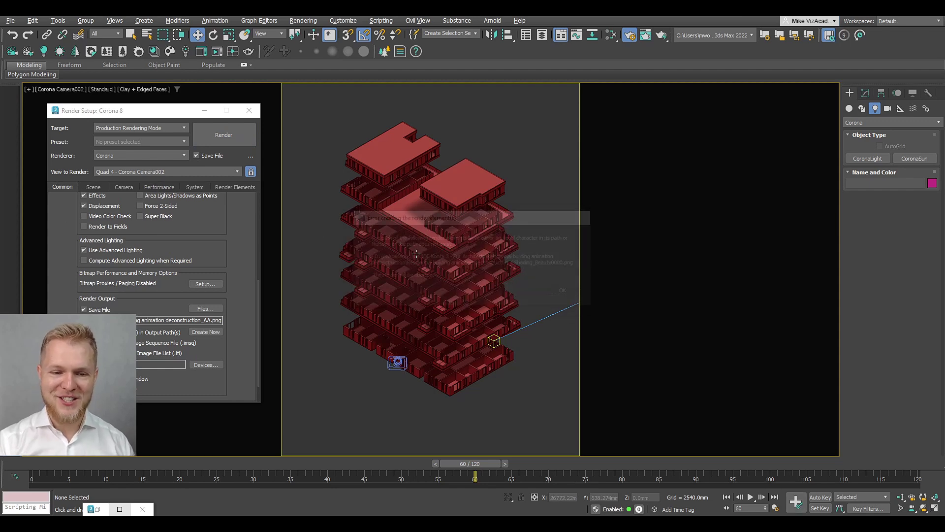
Delete the CShading_Beauty render element and render the animation's frame sequence
{"action": "left_click", "coordinate": [235, 187]}
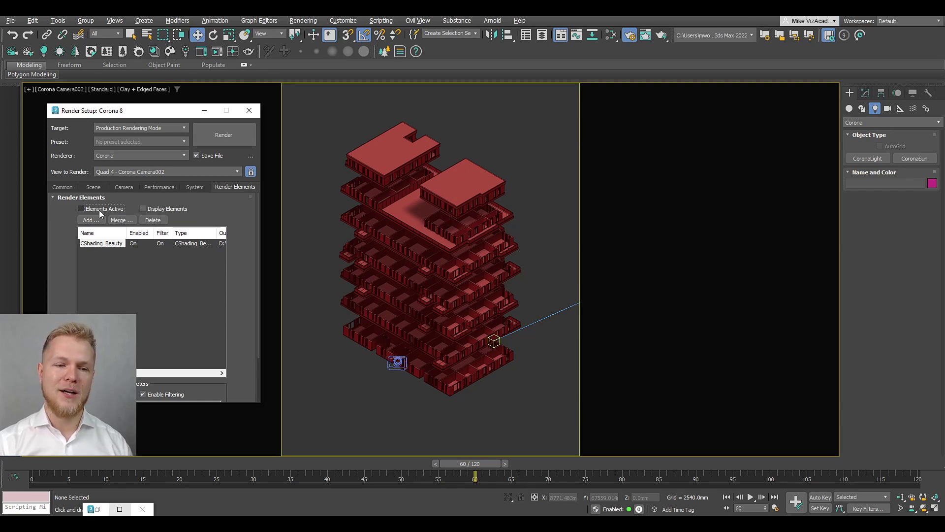
{"action": "left_click", "coordinate": [153, 220]}
{"action": "left_click", "coordinate": [62, 187]}
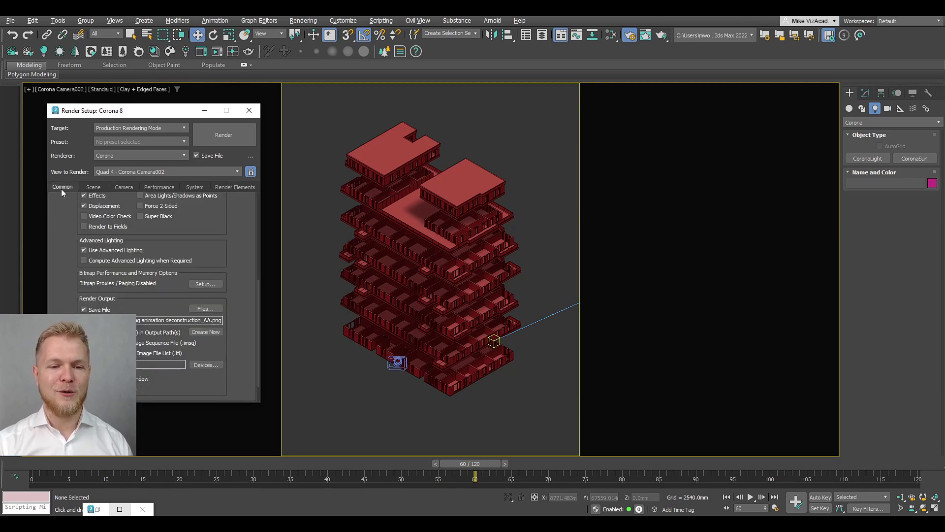
{"action": "left_click", "coordinate": [229, 142]}
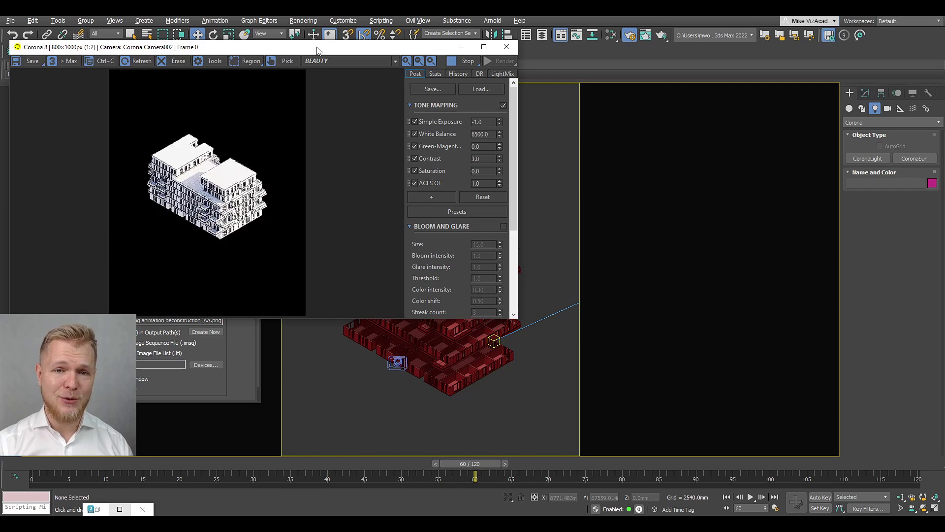
{"action": "left_click_drag", "start_coordinate": [320, 47], "coordinate": [332, 84]}
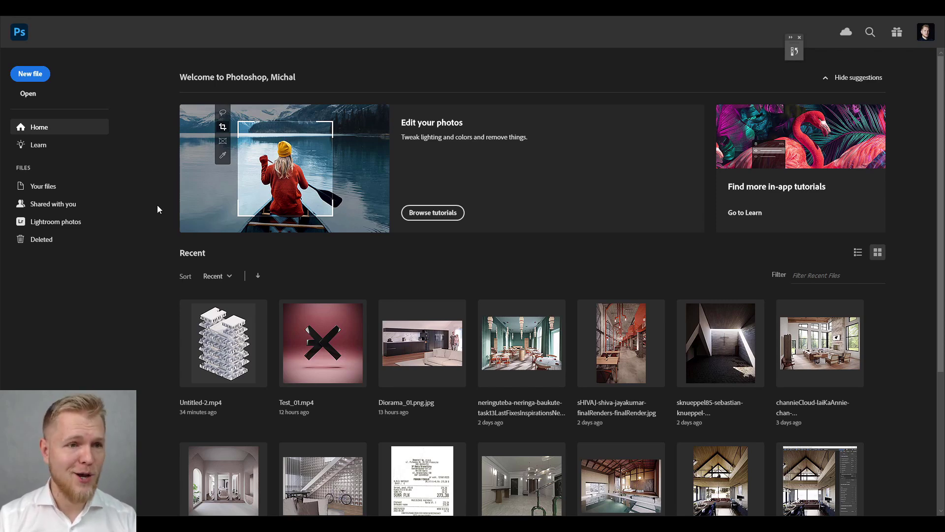
Start opening a file, go to the "Residential building animation floors" folder and filter the listed files to PNG
{"action": "left_click", "coordinate": [23, 15]}
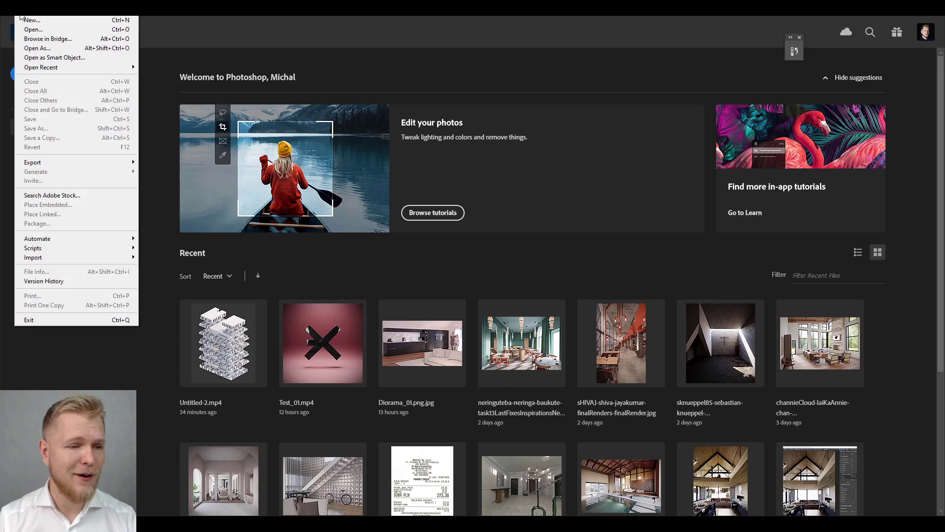
{"action": "left_click", "coordinate": [81, 31]}
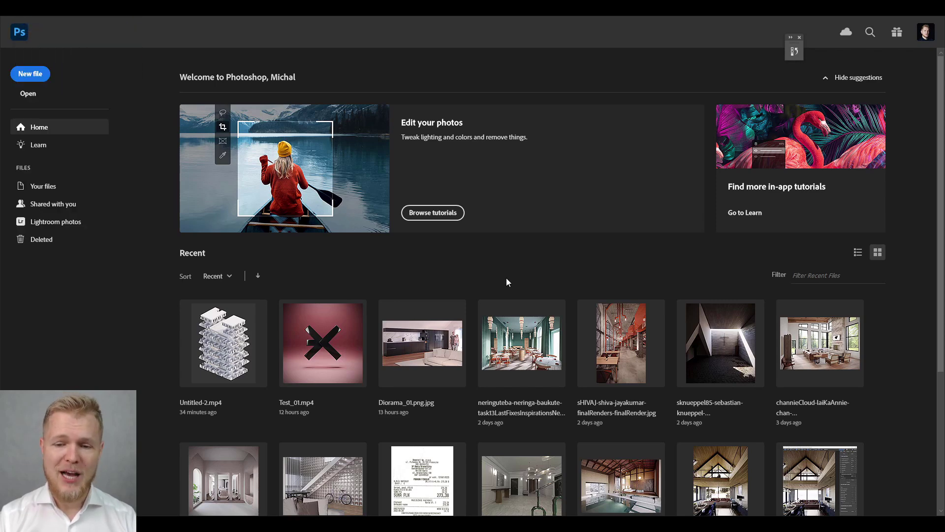
{"action": "key", "text": "ctrl+v"}
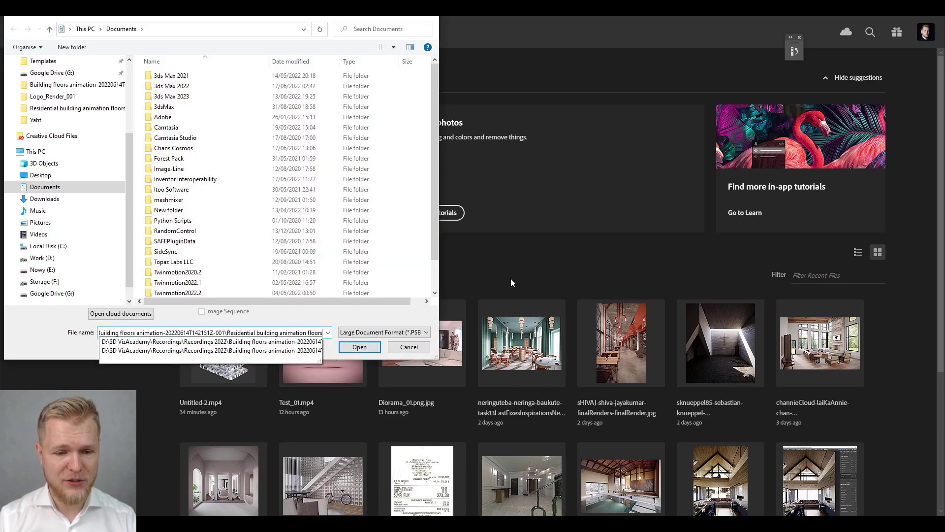
{"action": "key", "text": "Return"}
{"action": "left_click", "coordinate": [416, 334]}
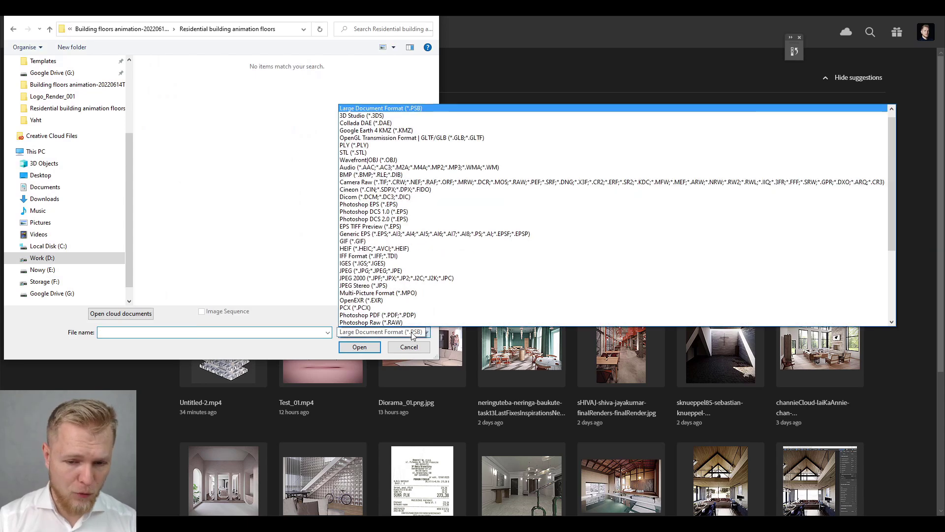
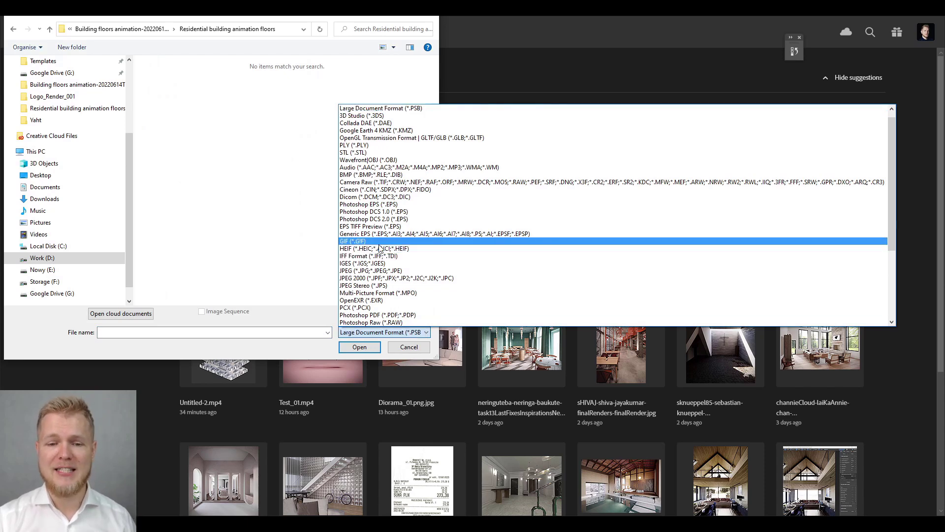
{"action": "left_click", "coordinate": [383, 271]}
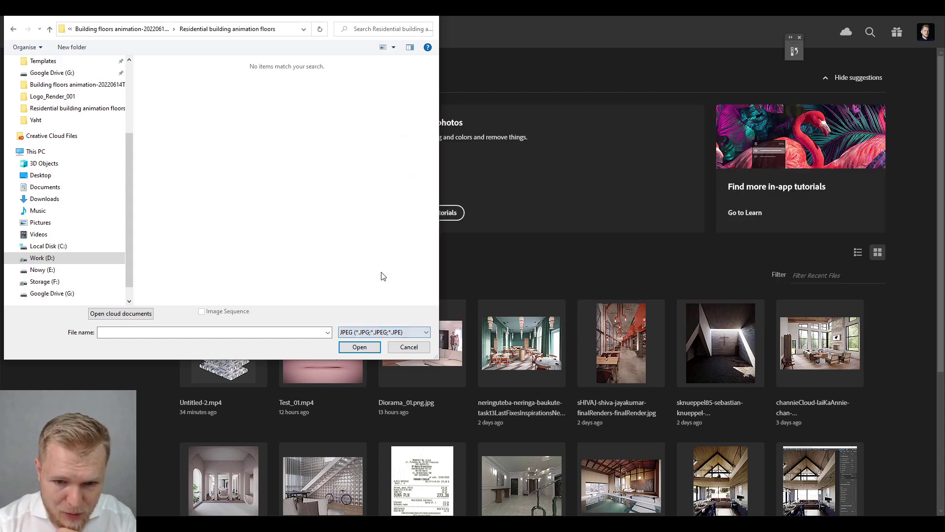
{"action": "left_click", "coordinate": [378, 333]}
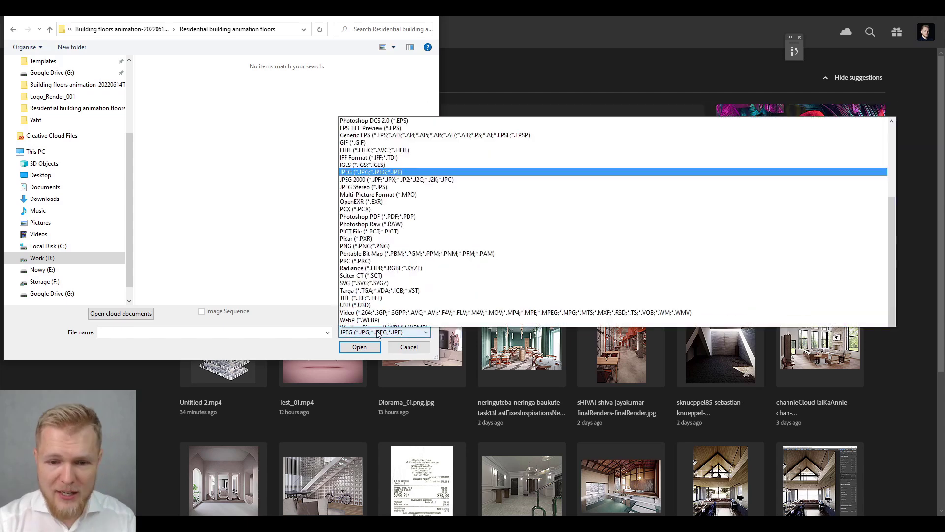
{"action": "left_click", "coordinate": [378, 234]}
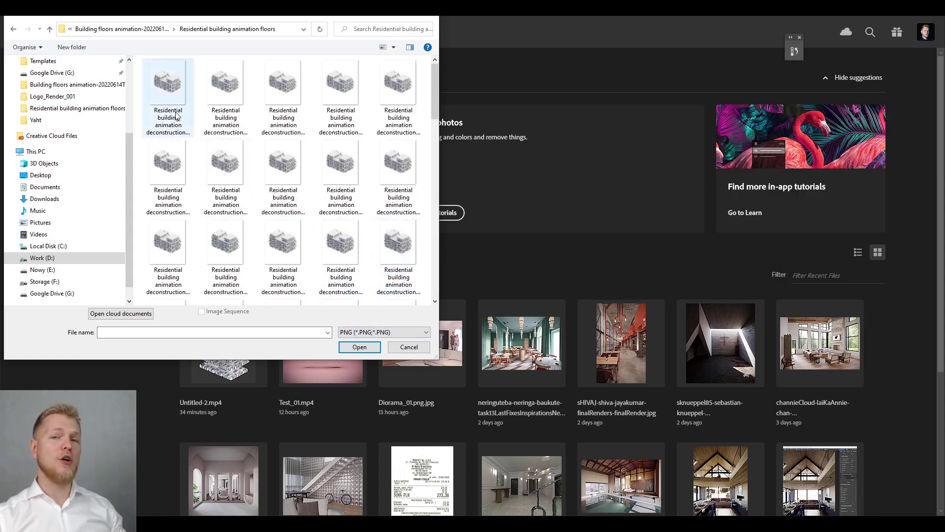
Select the first rendered frame, open it in the image viewer and step through the rendered frames of the building
{"action": "left_click", "coordinate": [177, 116]}
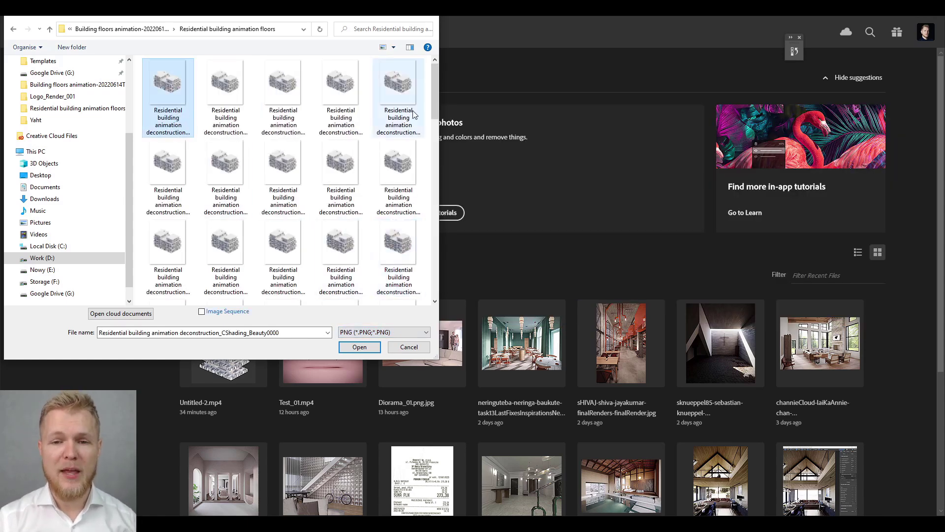
{"action": "left_click_drag", "start_coordinate": [435, 83], "coordinate": [428, 174]}
{"action": "scroll", "coordinate": [428, 174], "scroll_direction": "up", "scroll_amount": 3}
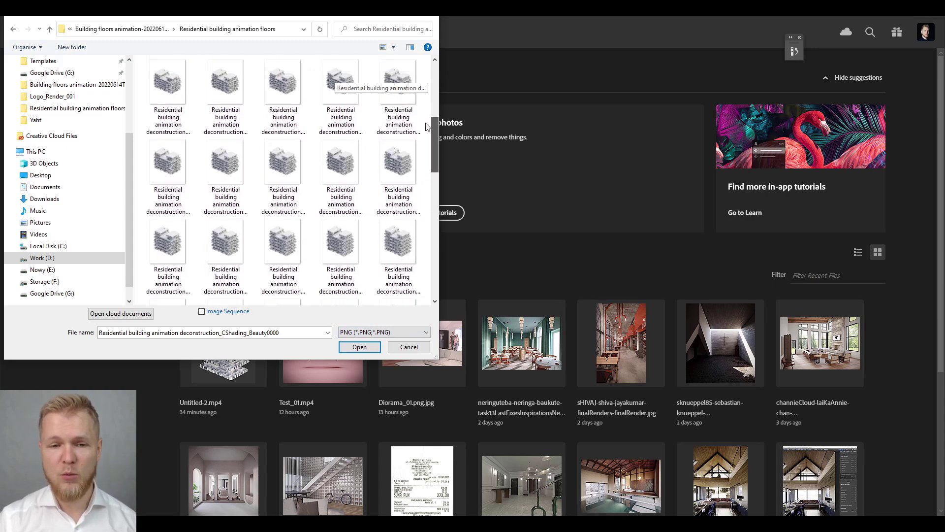
{"action": "right_click", "coordinate": [143, 69]}
{"action": "left_click", "coordinate": [177, 95]}
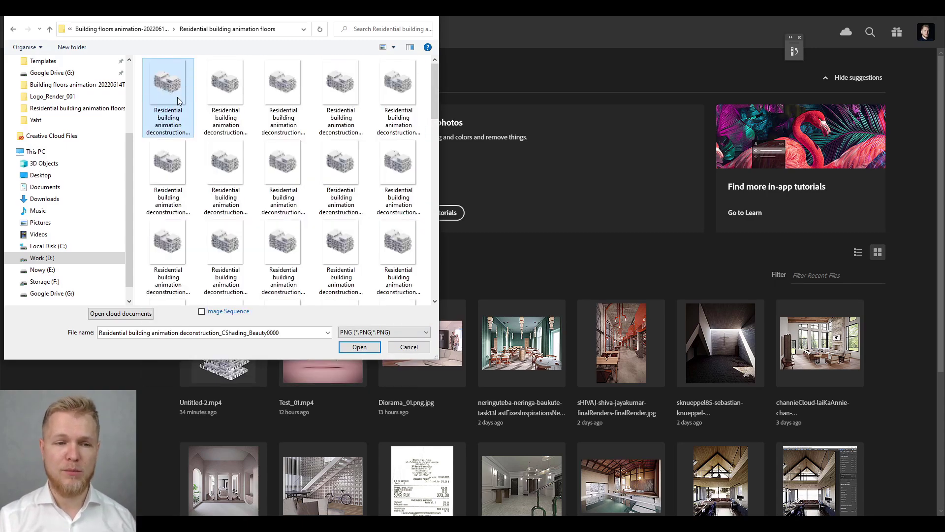
{"action": "key", "text": "Right"}
{"action": "key", "text": "Right"}
{"action": "key", "text": "Right"}
{"action": "key", "text": "Right"}
{"action": "key", "text": "Right"}
{"action": "key", "text": "Right"}
{"action": "key", "text": "Right"}
{"action": "key", "text": "Right"}
{"action": "key", "text": "Right"}
{"action": "key", "text": "Right"}
{"action": "key", "text": "Right"}
{"action": "key", "text": "Right"}
{"action": "key", "text": "Right"}
{"action": "key", "text": "Right"}
{"action": "key", "text": "Right"}
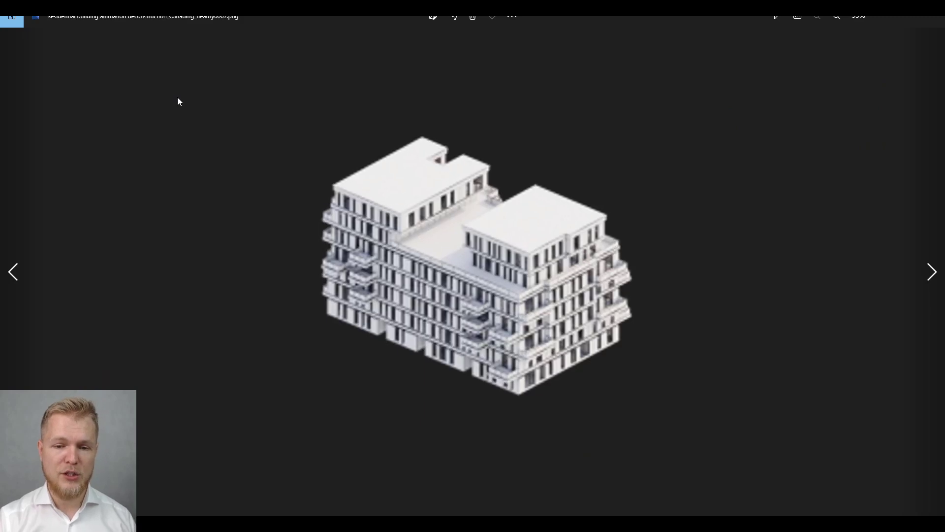
{"action": "key", "text": "Right"}
{"action": "key", "text": "Right"}
{"action": "key", "text": "Right"}
{"action": "key", "text": "Right"}
{"action": "key", "text": "Right"}
{"action": "key", "text": "Right"}
{"action": "key", "text": "Right"}
{"action": "key", "text": "Right"}
{"action": "key", "text": "Right"}
{"action": "key", "text": "Right"}
{"action": "key", "text": "Right"}
{"action": "key", "text": "Right"}
{"action": "key", "text": "Right"}
{"action": "key", "text": "Right"}
{"action": "key", "text": "Right"}
{"action": "key", "text": "Right"}
{"action": "key", "text": "Right"}
{"action": "key", "text": "Right"}
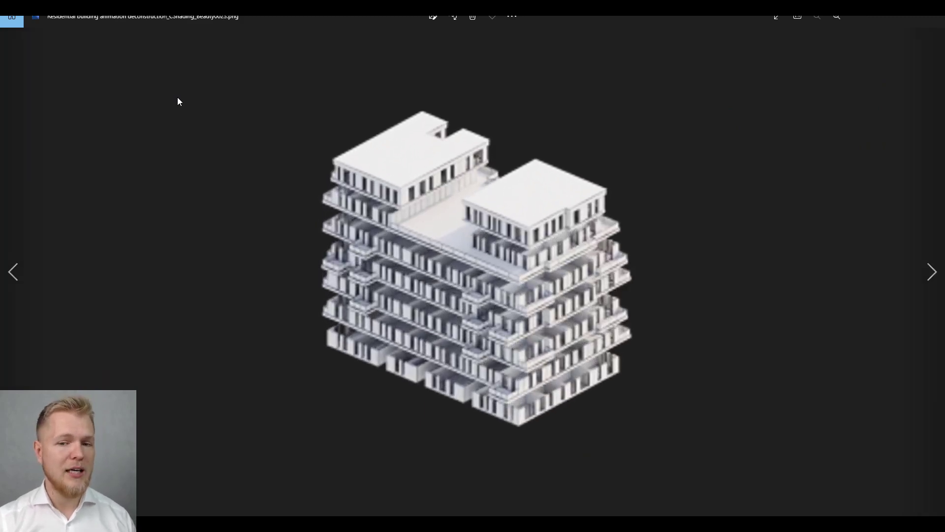
{"action": "key", "text": "Right"}
{"action": "key", "text": "Right"}
{"action": "key", "text": "Right"}
{"action": "key", "text": "Right"}
{"action": "key", "text": "Right"}
{"action": "key", "text": "Right"}
{"action": "key", "text": "Right"}
{"action": "key", "text": "Right"}
{"action": "key", "text": "Right"}
{"action": "key", "text": "Right"}
{"action": "key", "text": "Right"}
{"action": "key", "text": "Right"}
{"action": "key", "text": "Right"}
{"action": "key", "text": "Right"}
{"action": "key", "text": "Right"}
{"action": "key", "text": "Right"}
{"action": "key", "text": "Right"}
{"action": "key", "text": "Right"}
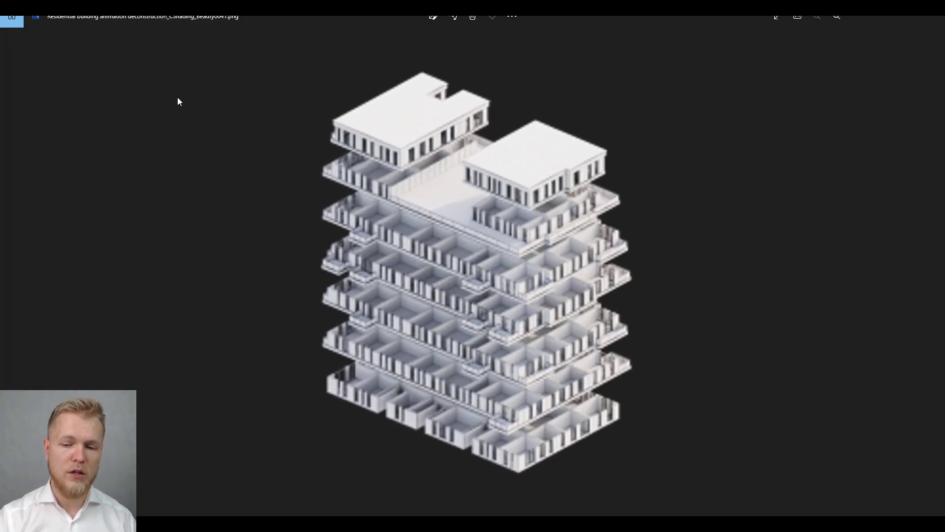
{"action": "key", "text": "Right"}
{"action": "key", "text": "Right"}
{"action": "key", "text": "Right"}
{"action": "key", "text": "Right"}
{"action": "key", "text": "Right"}
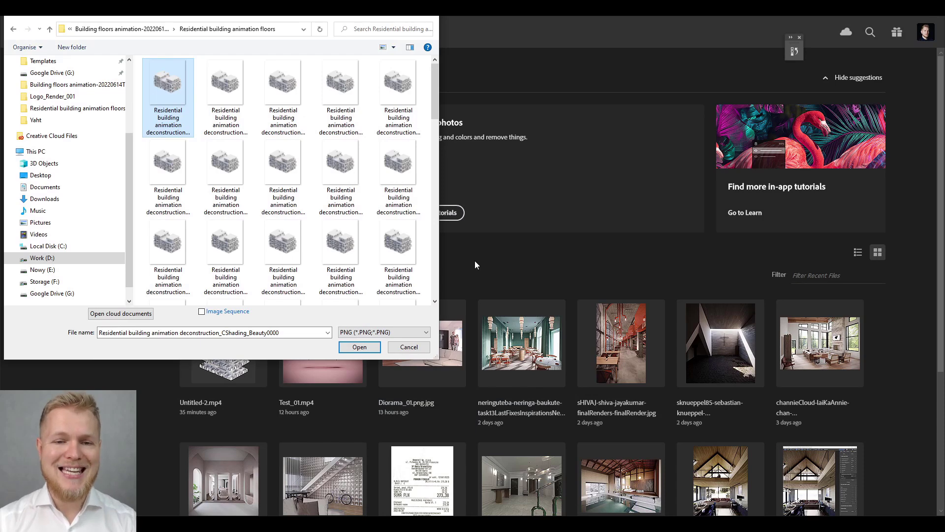
Import the frames starting from Residential building animation deconstruction_CShading_Beauty0000 as an image sequence at 24 fps
{"action": "scroll", "coordinate": [389, 156], "scroll_direction": "down", "scroll_amount": 10}
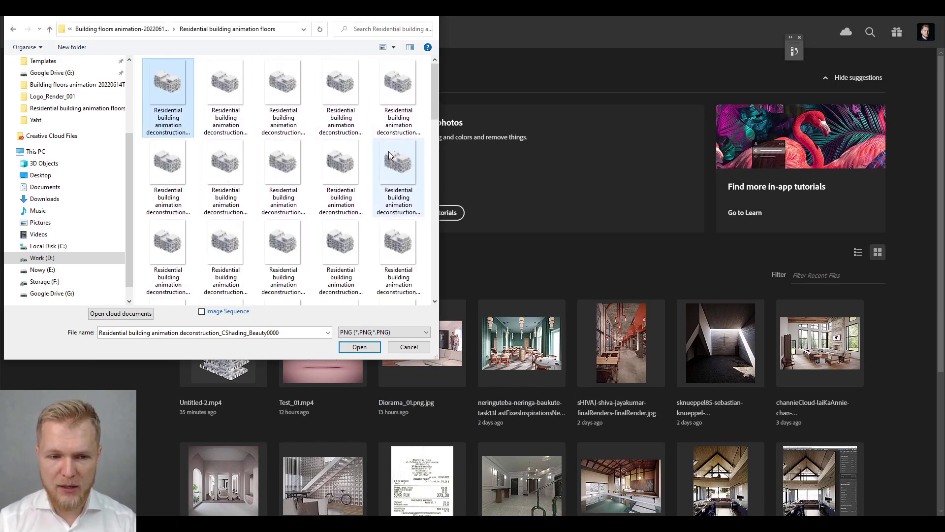
{"action": "scroll", "coordinate": [384, 162], "scroll_direction": "up", "scroll_amount": 10}
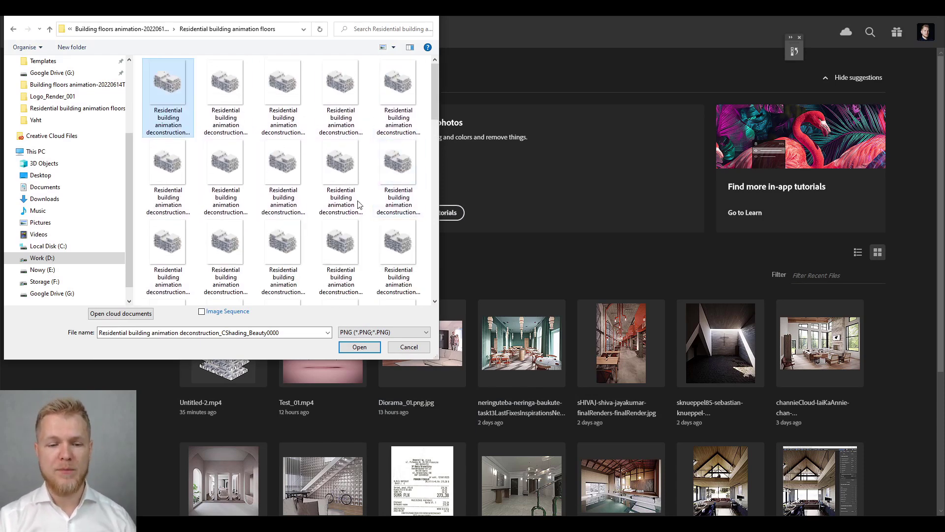
{"action": "left_click", "coordinate": [234, 316]}
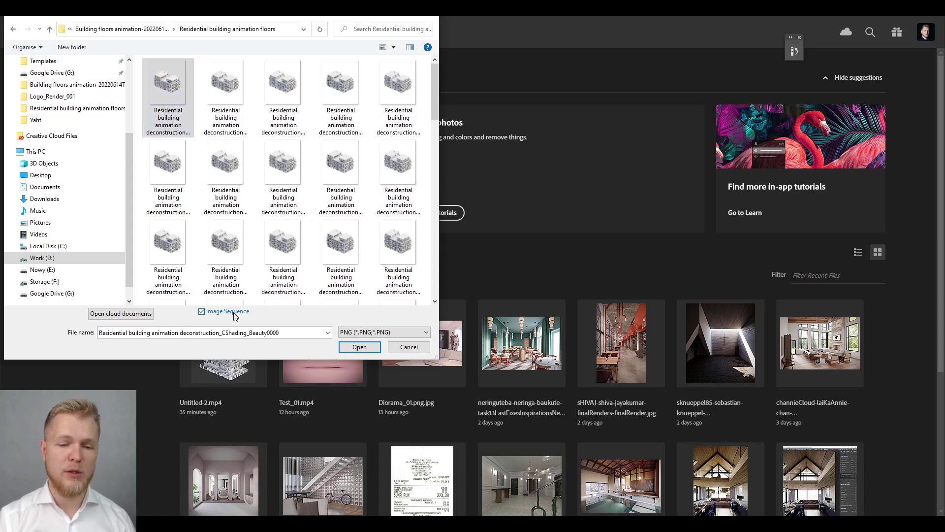
{"action": "left_click", "coordinate": [362, 348]}
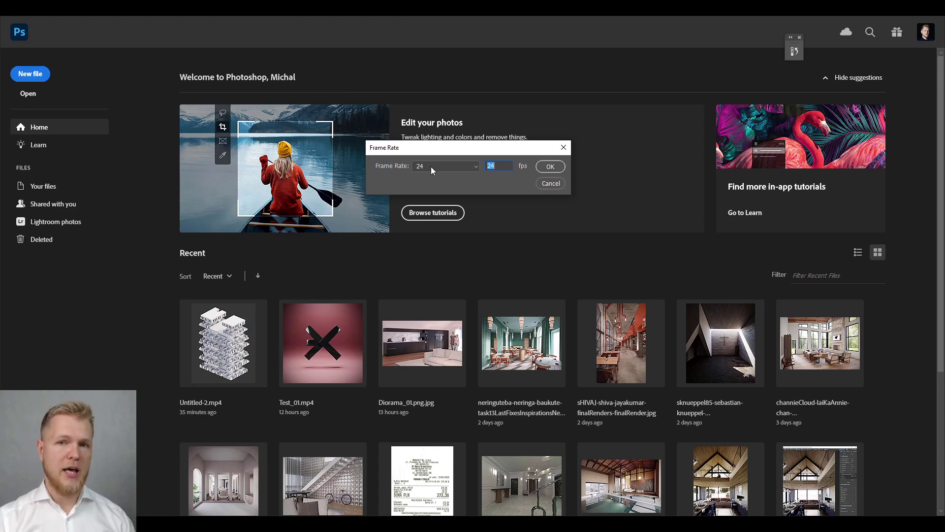
{"action": "left_click", "coordinate": [558, 166]}
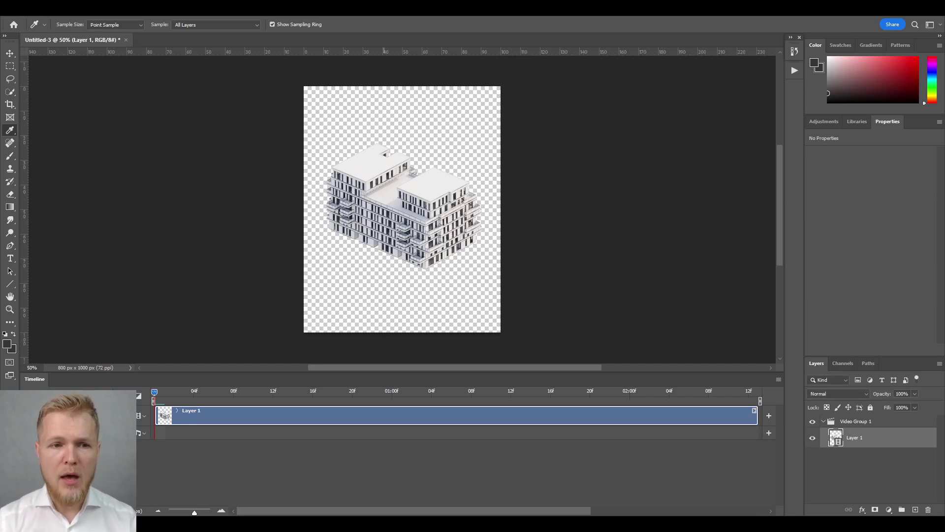
Hide the Timeline and show it again
{"action": "left_click", "coordinate": [206, 17]}
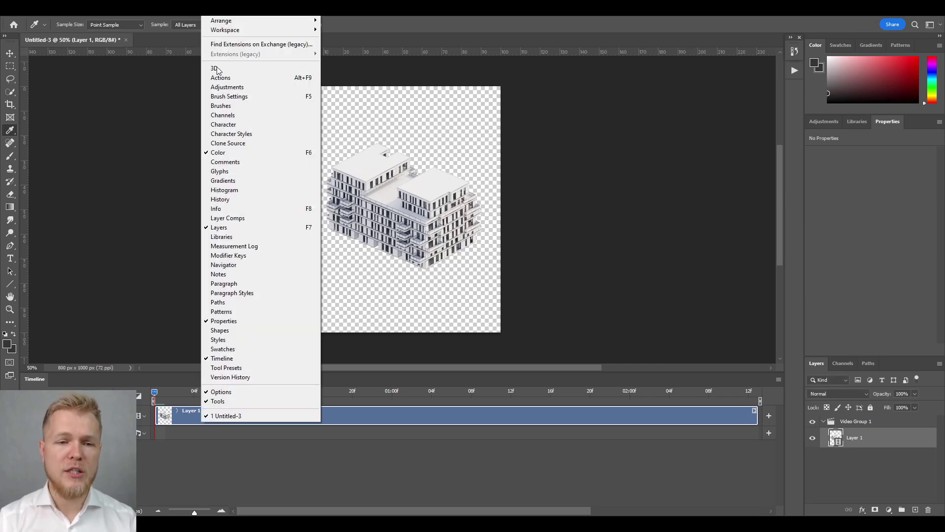
{"action": "left_click", "coordinate": [249, 357]}
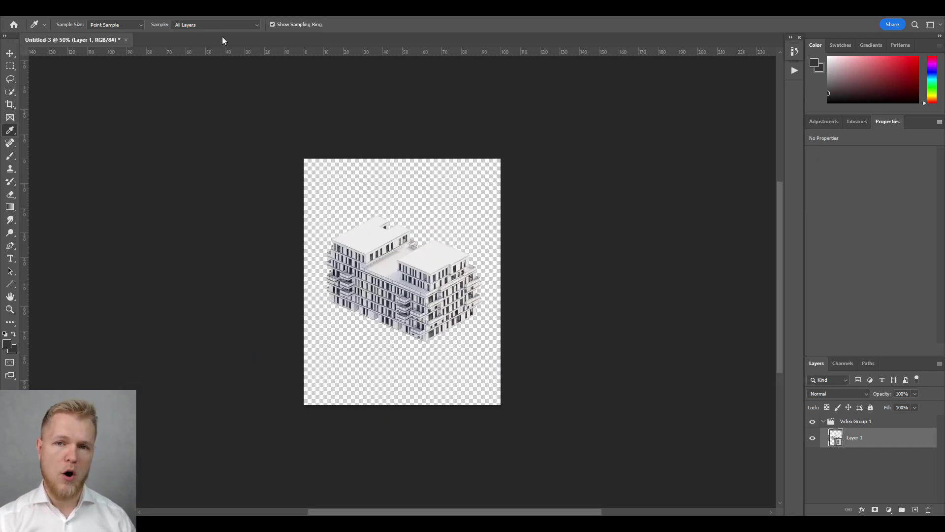
{"action": "left_click", "coordinate": [206, 17]}
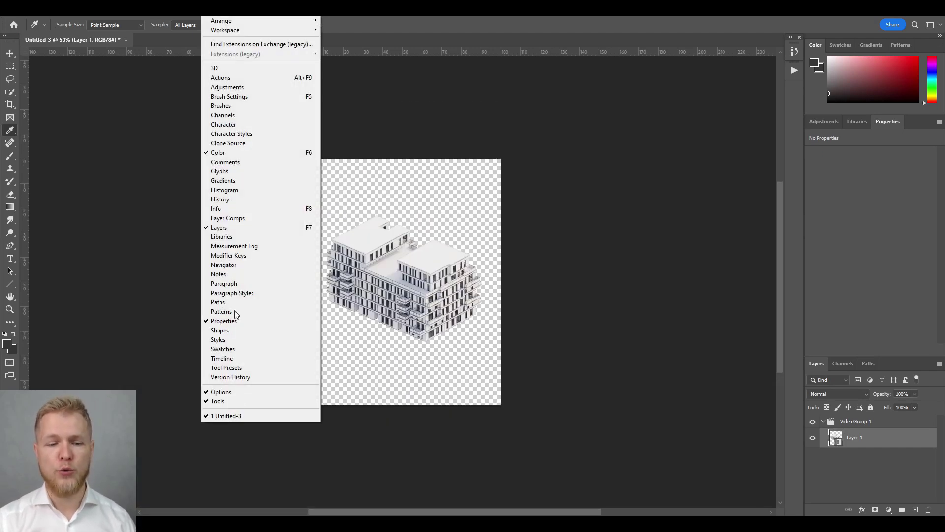
{"action": "left_click", "coordinate": [249, 361]}
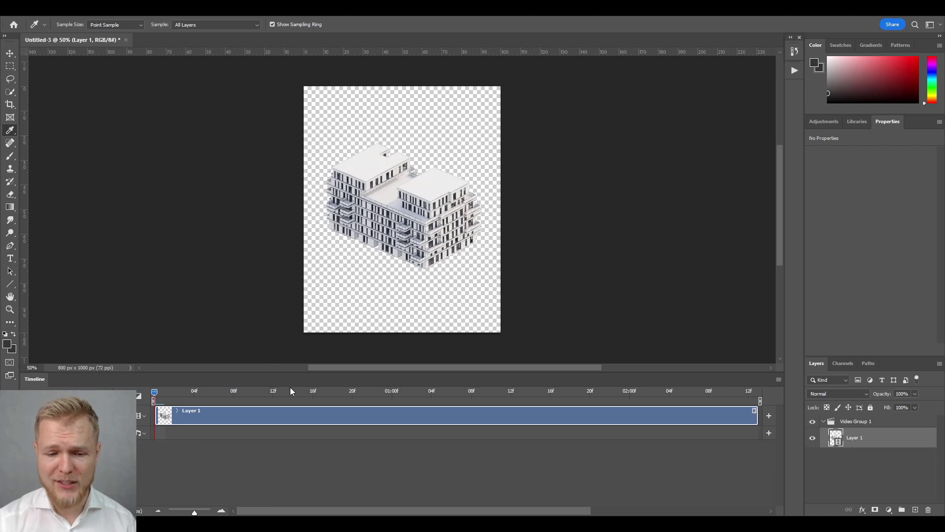
Play back the imported building animation in the Timeline, close the Instagram reference post and return to Photoshop
{"action": "left_click_drag", "start_coordinate": [292, 373], "coordinate": [301, 393]}
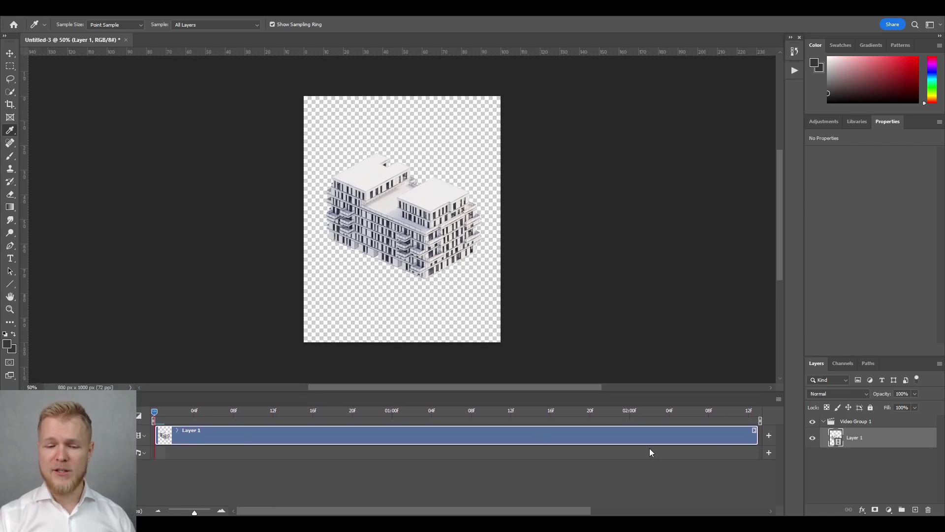
{"action": "left_click_drag", "start_coordinate": [194, 512], "coordinate": [186, 512]}
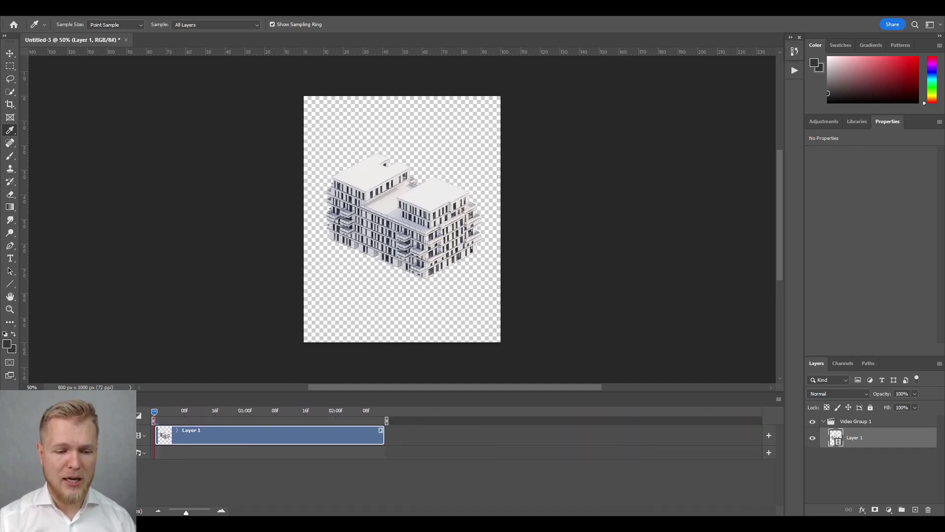
{"action": "key", "text": "space"}
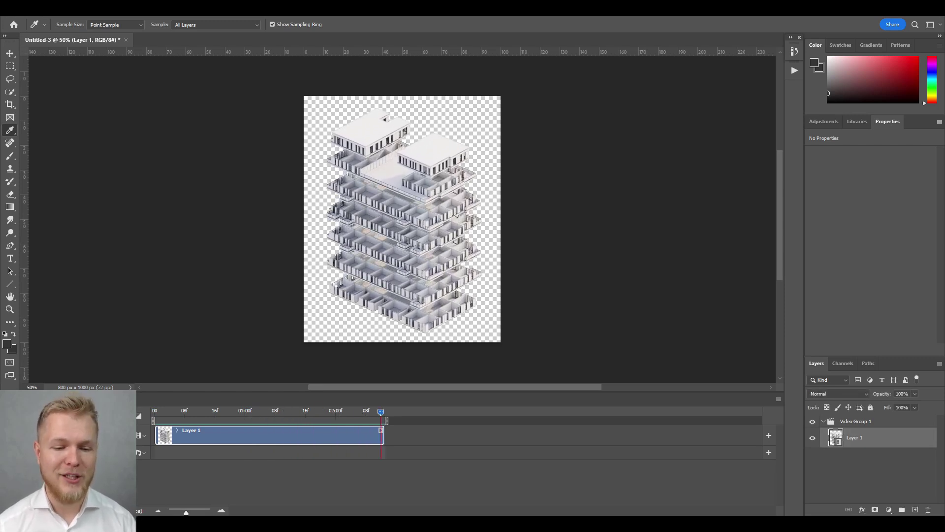
{"action": "key", "text": "space"}
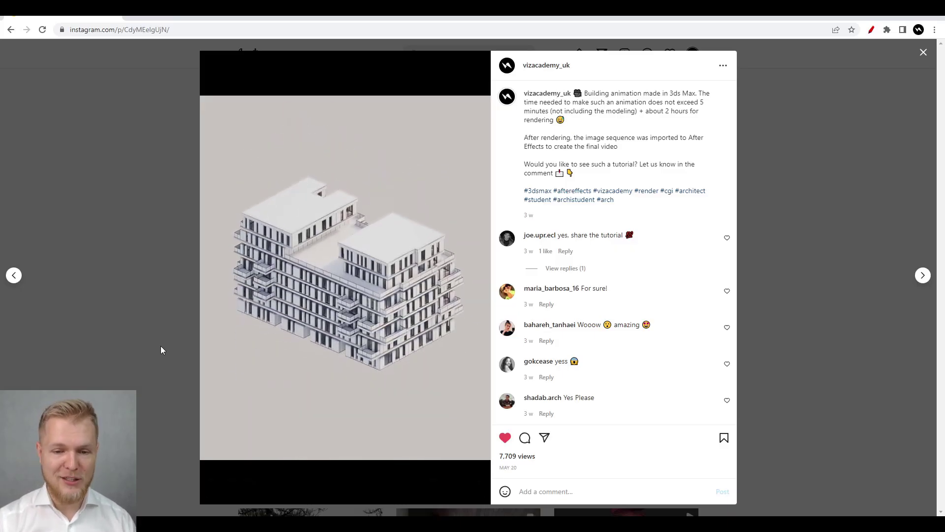
{"action": "left_click", "coordinate": [152, 374]}
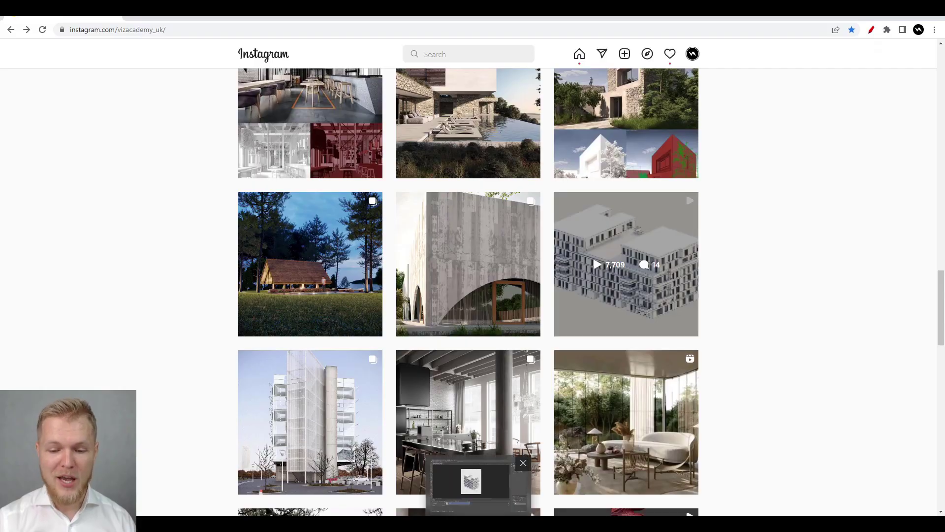
{"action": "left_click", "coordinate": [469, 485]}
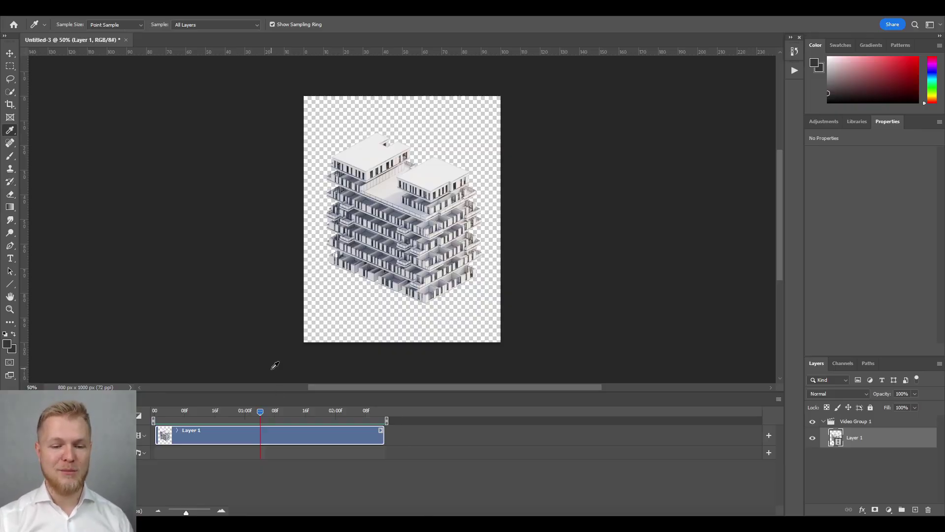
Add an empty layer below Layer 1, outside Video Group 1, and fit its clip to Layer 1's start and end
{"action": "left_click", "coordinate": [915, 509]}
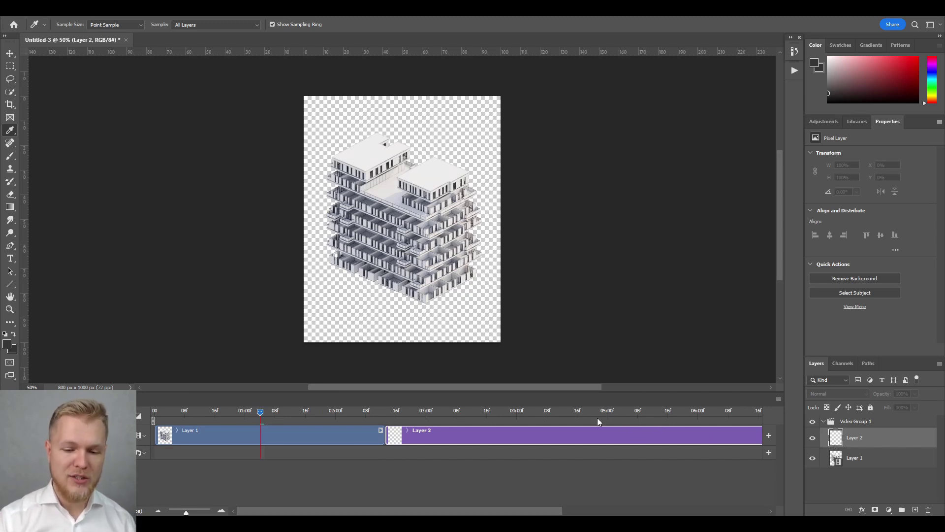
{"action": "left_click_drag", "start_coordinate": [843, 440], "coordinate": [821, 486]}
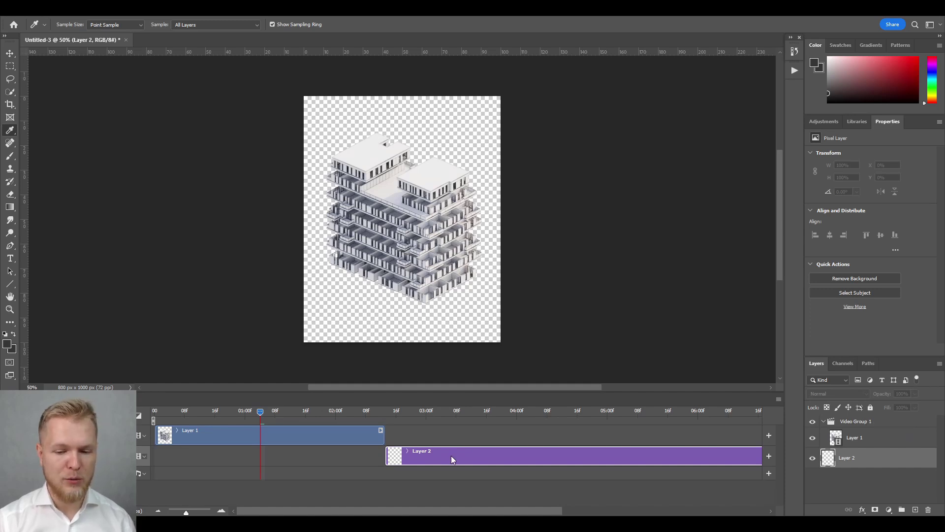
{"action": "left_click_drag", "start_coordinate": [451, 456], "coordinate": [254, 456]}
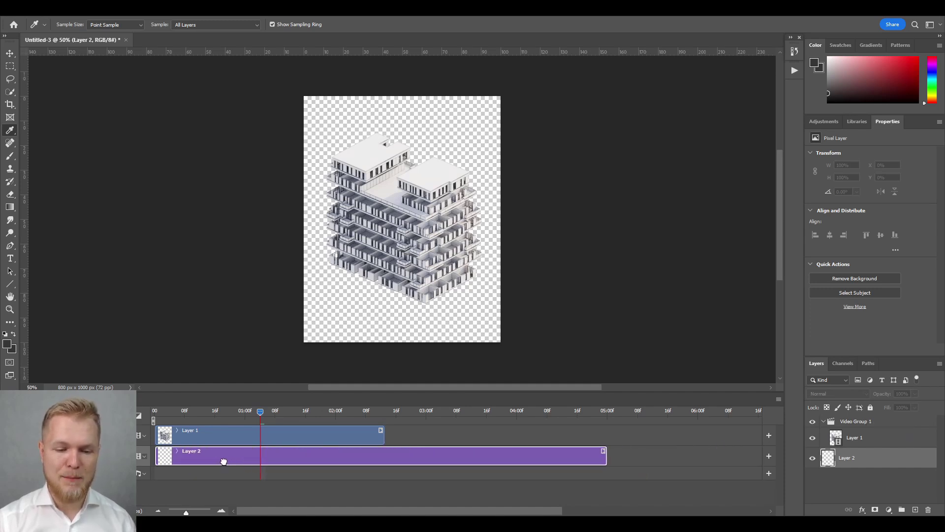
{"action": "left_click_drag", "start_coordinate": [608, 456], "coordinate": [383, 458]}
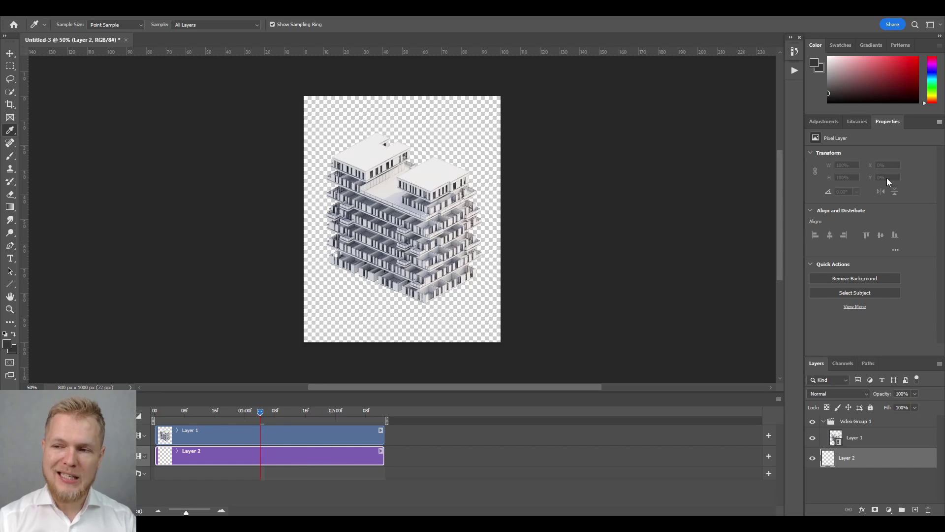
Set the background colour to beige c8b89e and fill Layer 2 with it
{"action": "left_click", "coordinate": [828, 71]}
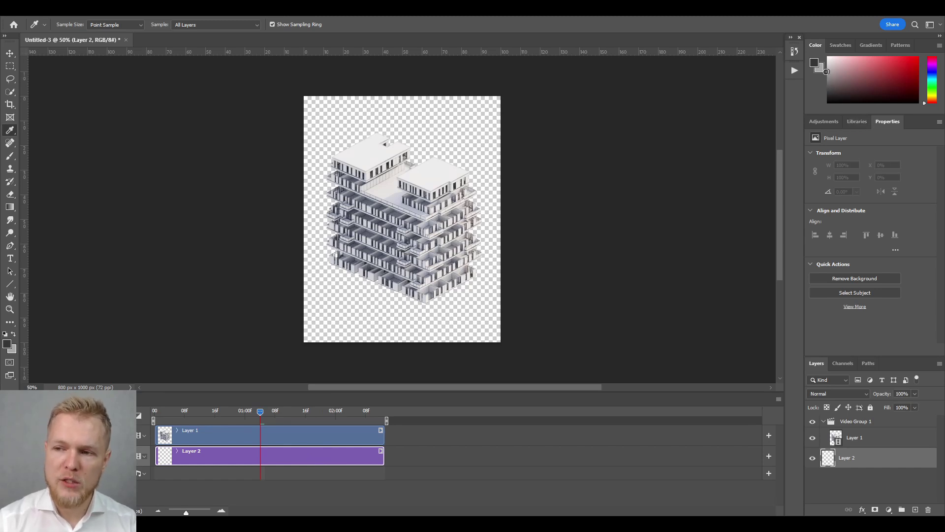
{"action": "left_click", "coordinate": [16, 349]}
{"action": "left_click", "coordinate": [491, 244]}
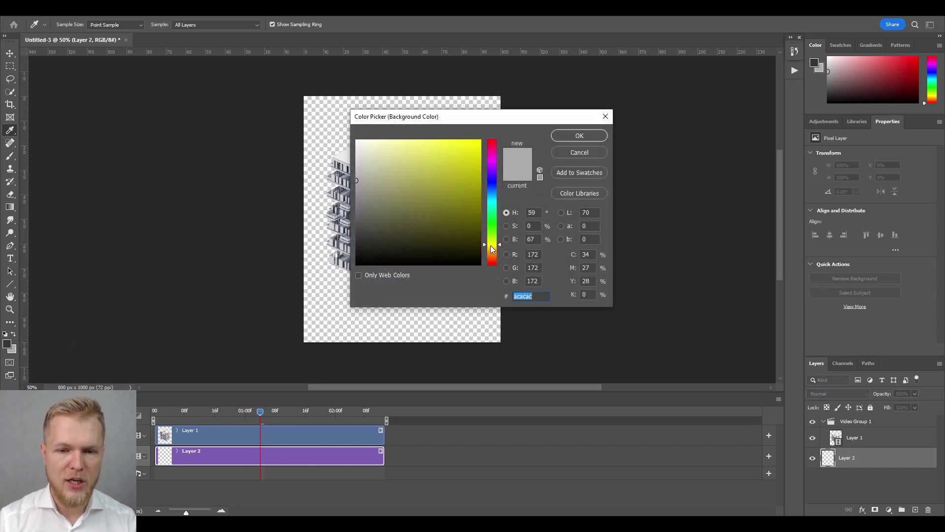
{"action": "left_click", "coordinate": [375, 156]}
{"action": "mouse_move", "coordinate": [375, 156]}
{"action": "left_mouse_down"}
{"action": "mouse_move", "coordinate": [371, 179]}
{"action": "mouse_move", "coordinate": [382, 167]}
{"action": "left_mouse_up"}
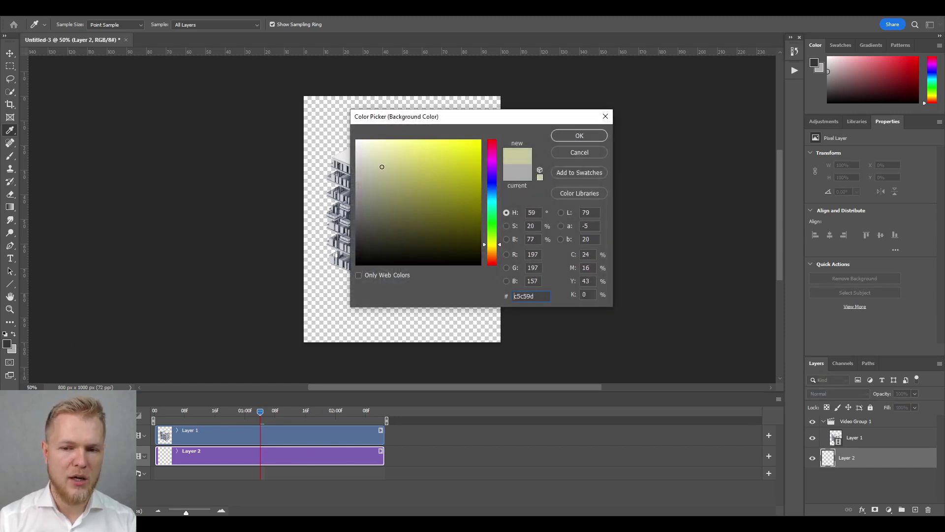
{"action": "left_click", "coordinate": [492, 251]}
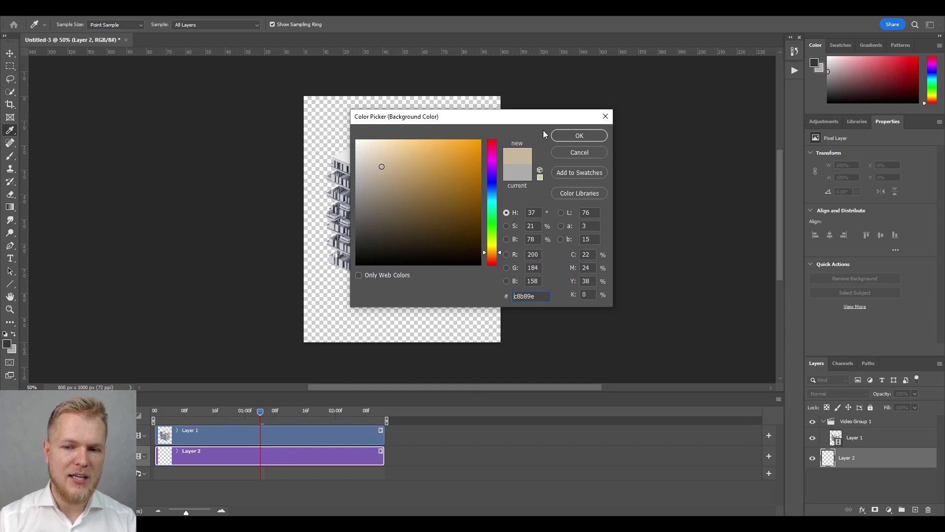
{"action": "left_click", "coordinate": [574, 132]}
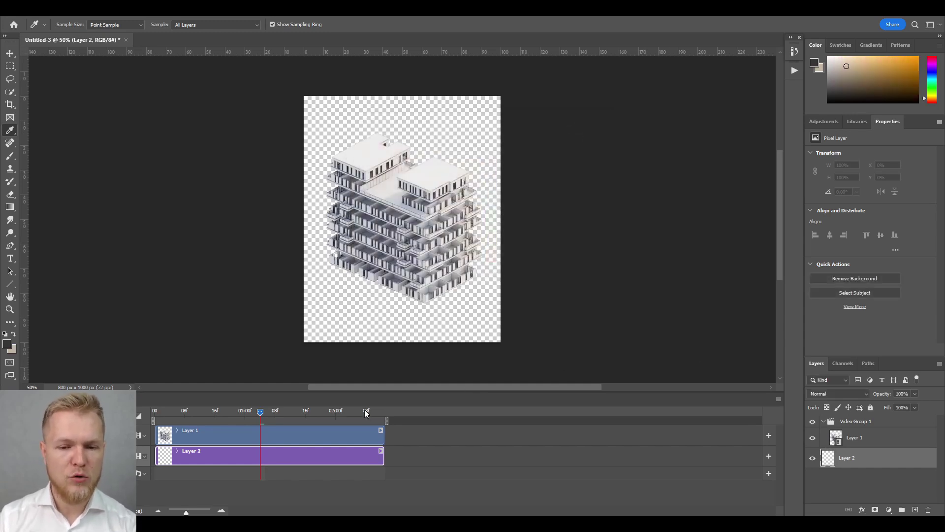
{"action": "key", "text": "ctrl+BackSpace"}
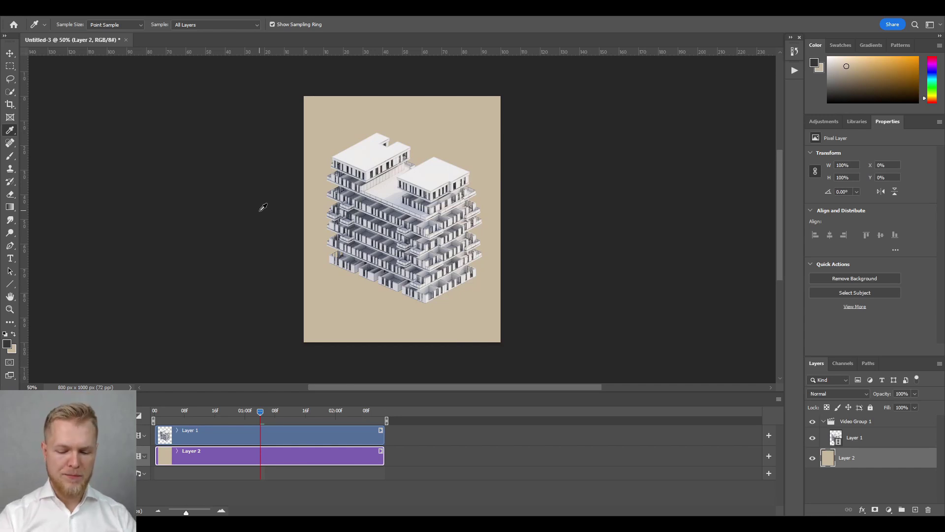
Adjust Layer 2's Hue/Saturation to Saturation -35 and Lightness +11
{"action": "key", "text": "ctrl+u"}
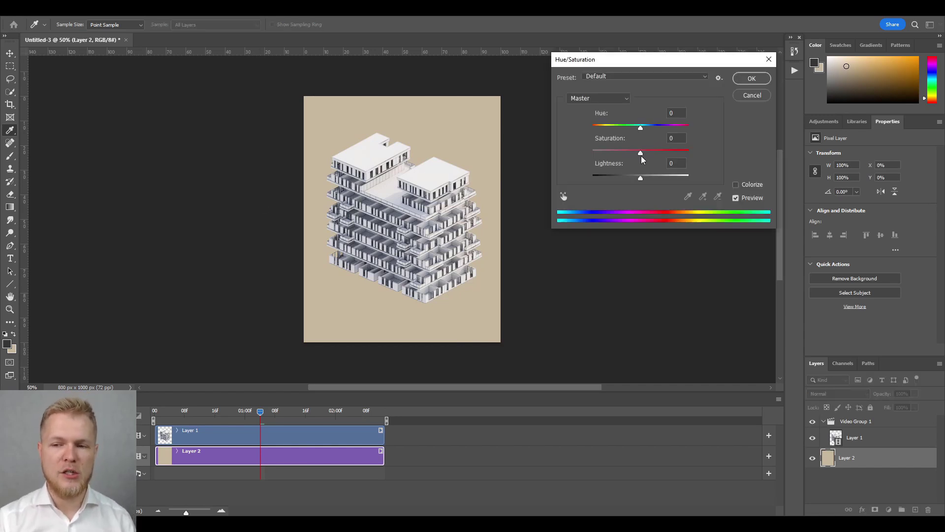
{"action": "left_click_drag", "start_coordinate": [641, 153], "coordinate": [646, 178]}
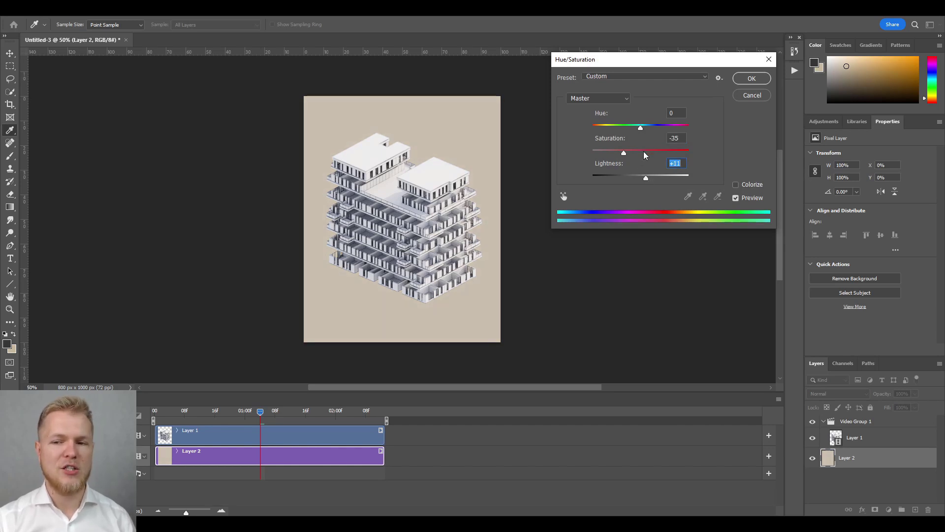
{"action": "left_click", "coordinate": [750, 79]}
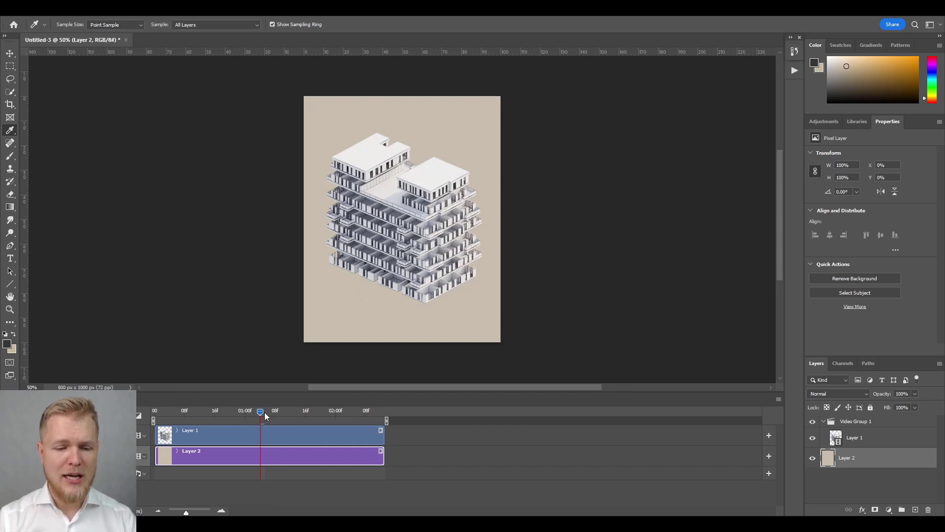
Play back the building animation over the beige background from the start of the Timeline
{"action": "left_click_drag", "start_coordinate": [265, 412], "coordinate": [154, 412]}
{"action": "key", "text": "space"}
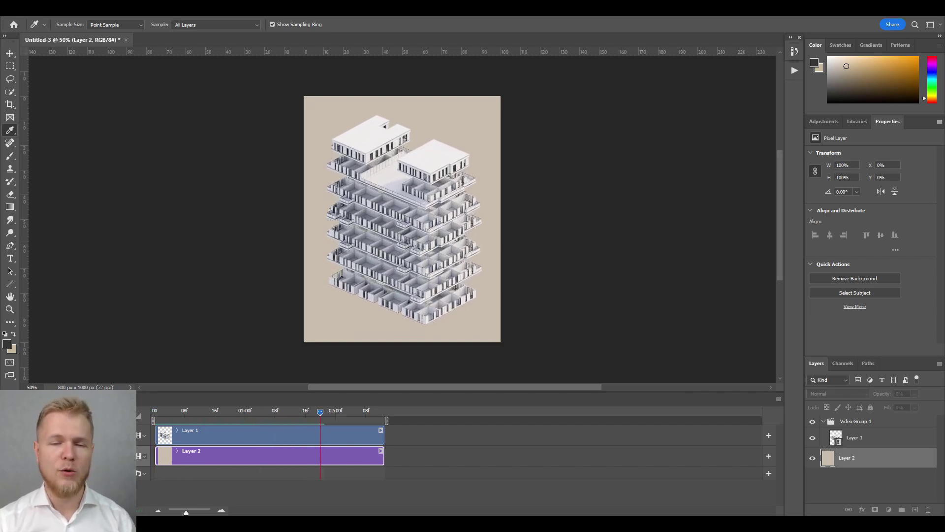
{"action": "key", "text": "space"}
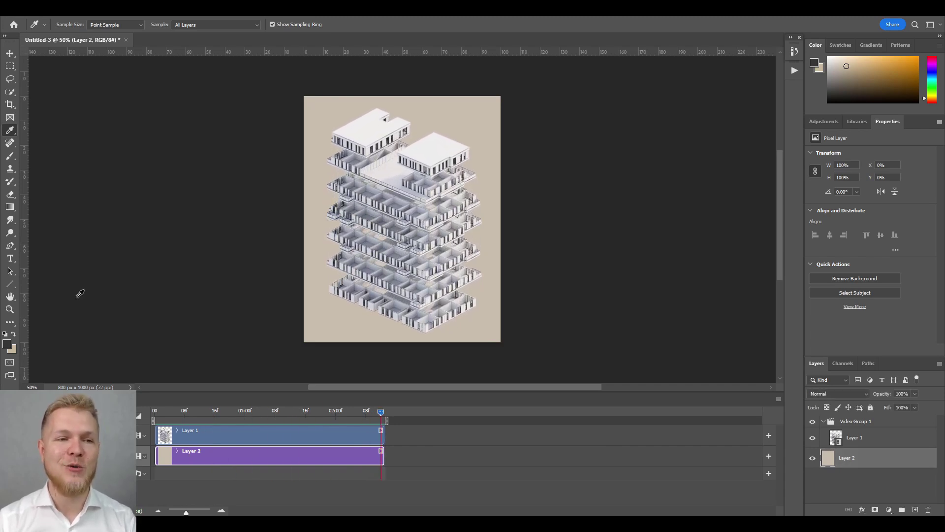
Open the Render Video export settings for the animation
{"action": "left_click", "coordinate": [21, 12]}
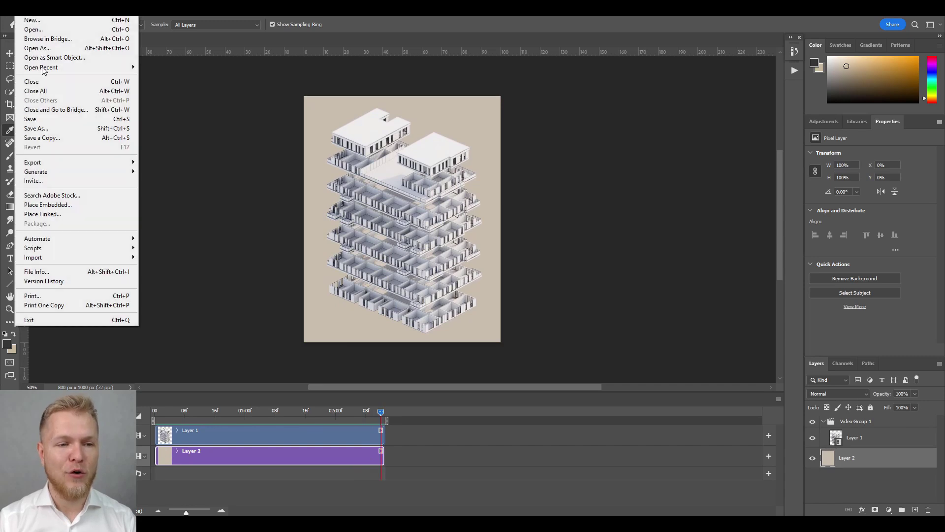
{"action": "mouse_move", "coordinate": [88, 164]}
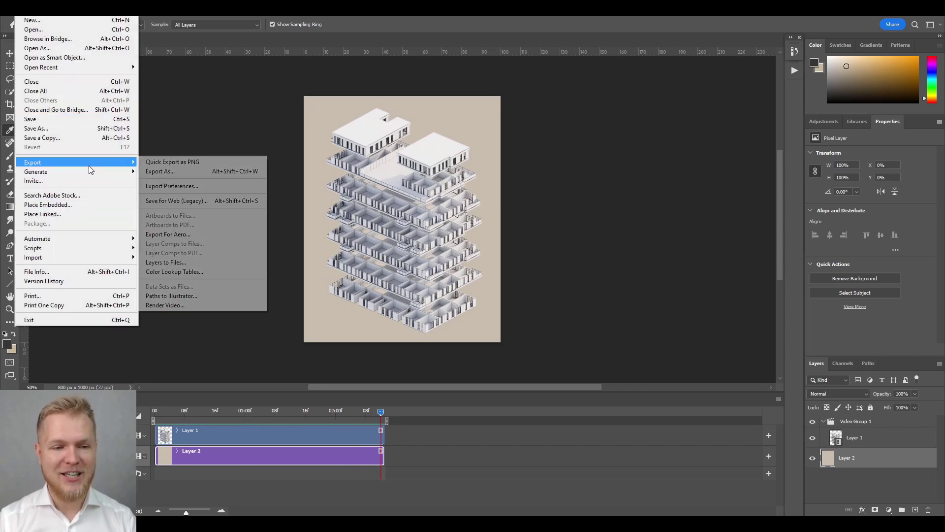
{"action": "left_click", "coordinate": [200, 305]}
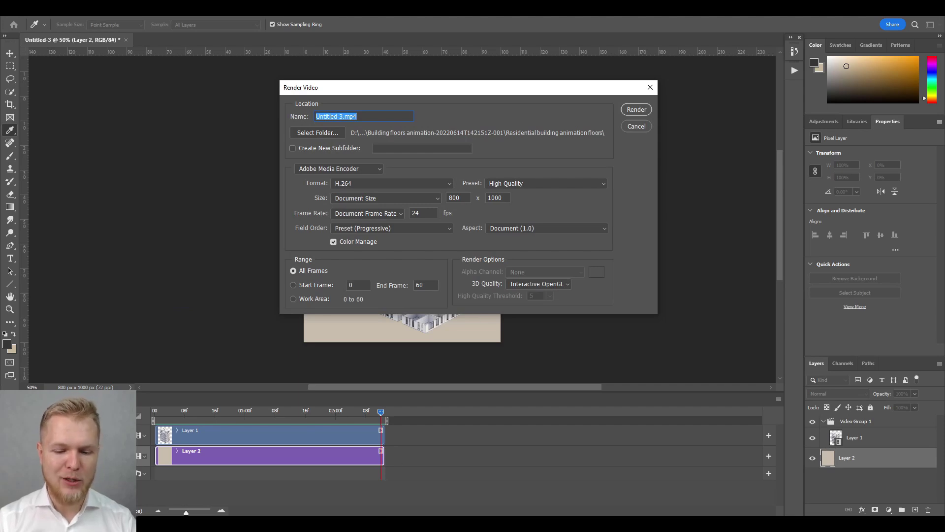
Switch to Instagram, view the building animation reference post, close it and return to Photoshop
{"action": "mouse_move", "coordinate": [259, 524]}
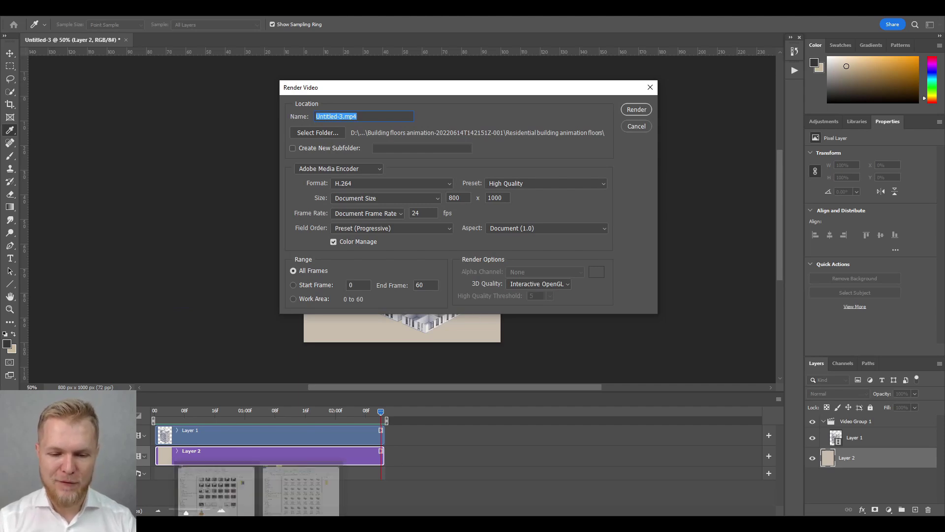
{"action": "left_click", "coordinate": [303, 492]}
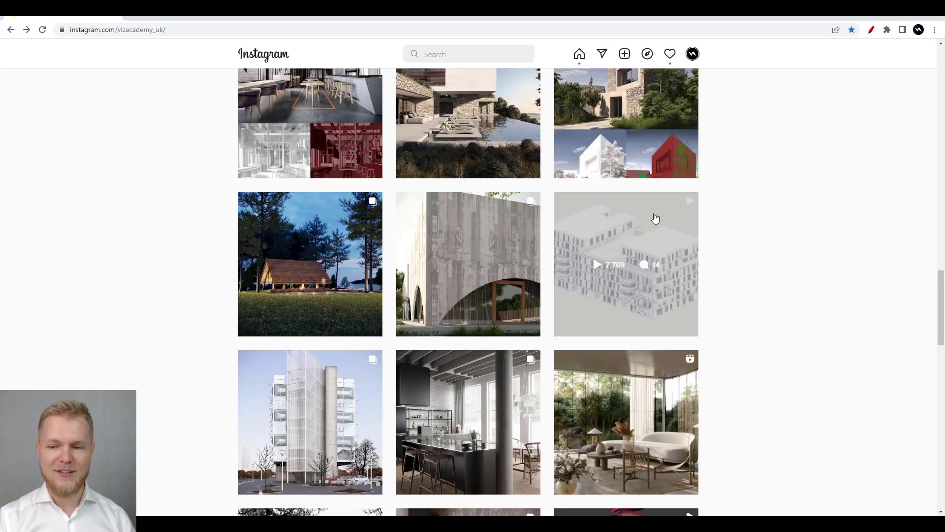
{"action": "left_click", "coordinate": [655, 218]}
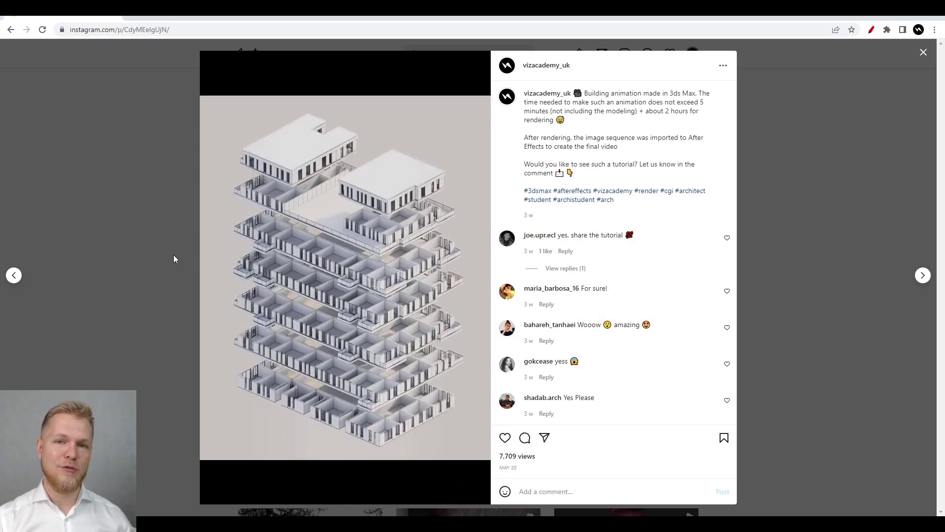
{"action": "left_click", "coordinate": [142, 234]}
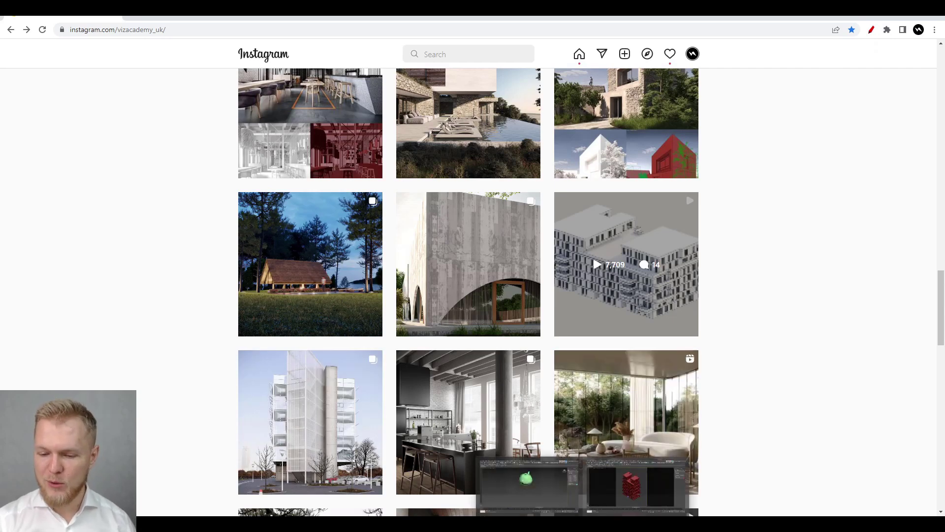
{"action": "mouse_move", "coordinate": [492, 524]}
{"action": "left_click", "coordinate": [477, 483]}
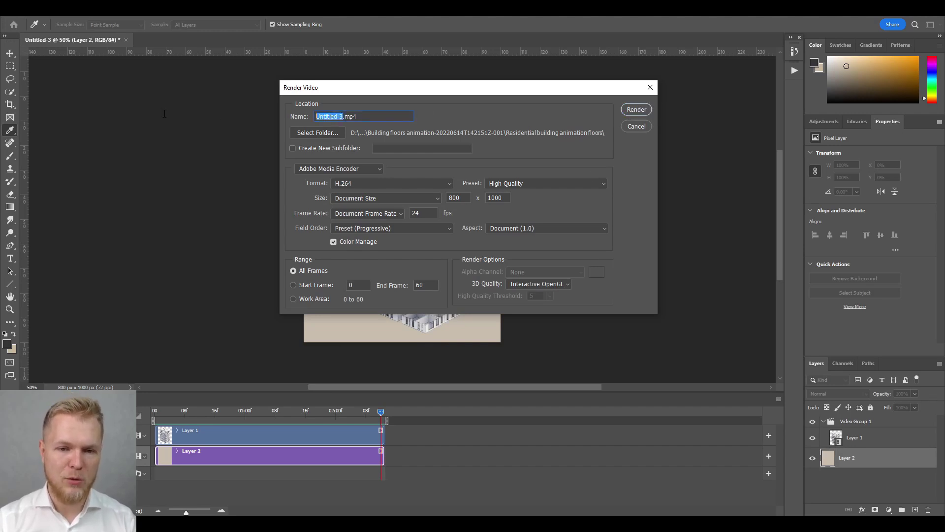
Name the video Start.mp4, create an Animation folder inside Residential building animation floors as its destination, and render it
{"action": "type", "text": "Start"}
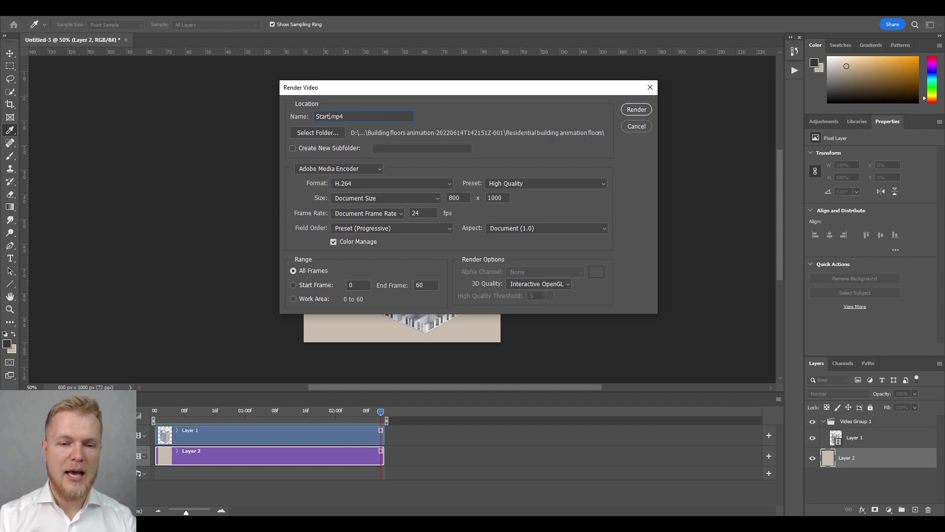
{"action": "left_click", "coordinate": [308, 133]}
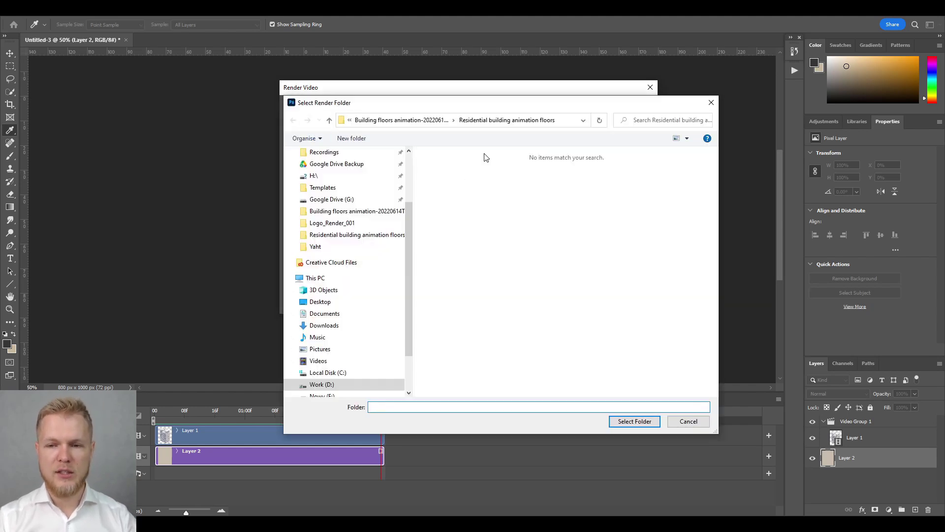
{"action": "left_click", "coordinate": [361, 141]}
{"action": "type", "text": "A"}
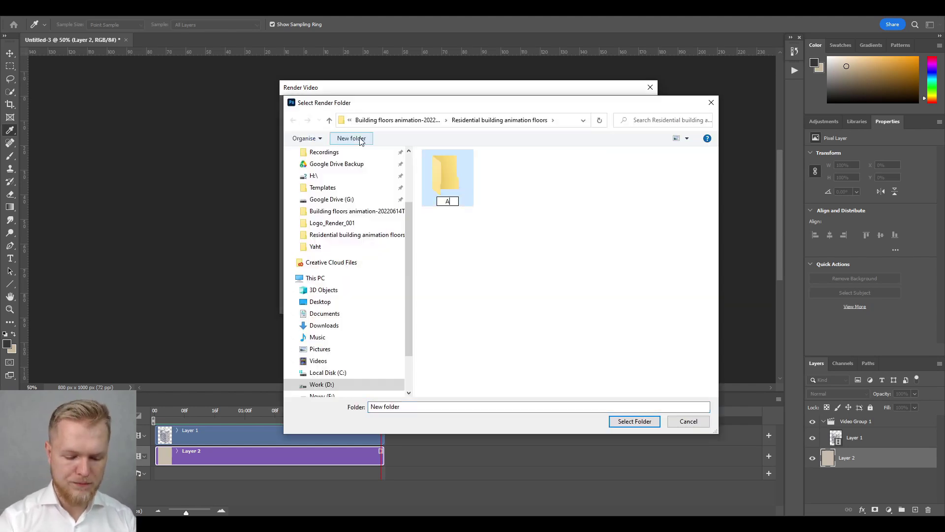
{"action": "type", "text": "nimation"}
{"action": "key", "text": "Return"}
{"action": "key", "text": "Return"}
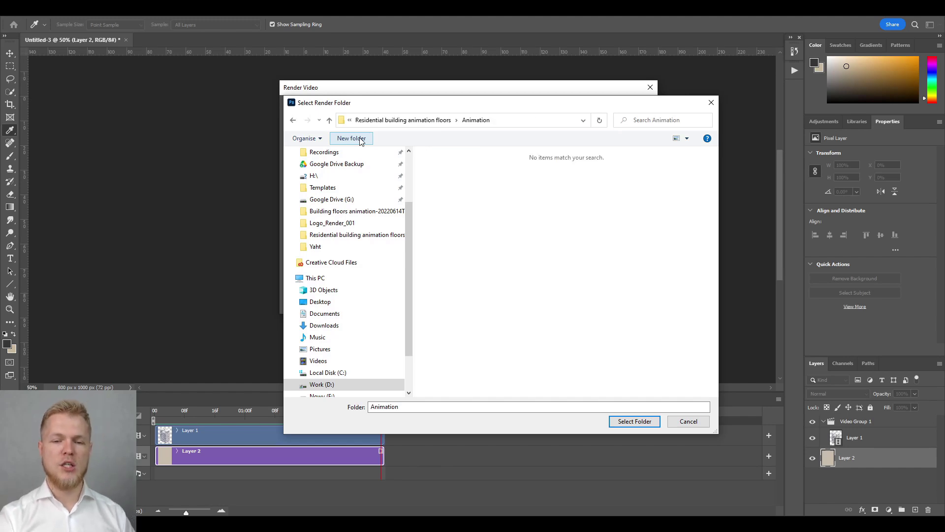
{"action": "left_click", "coordinate": [622, 420]}
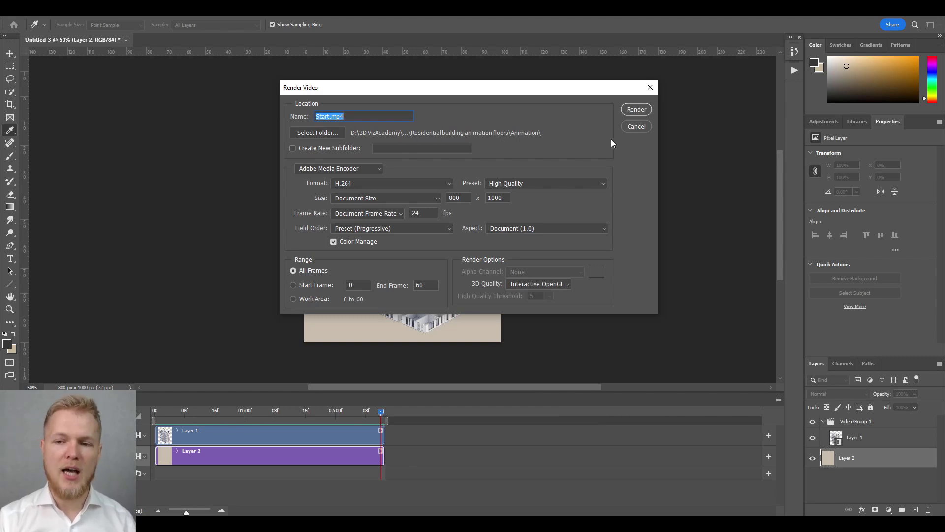
{"action": "left_click", "coordinate": [636, 109]}
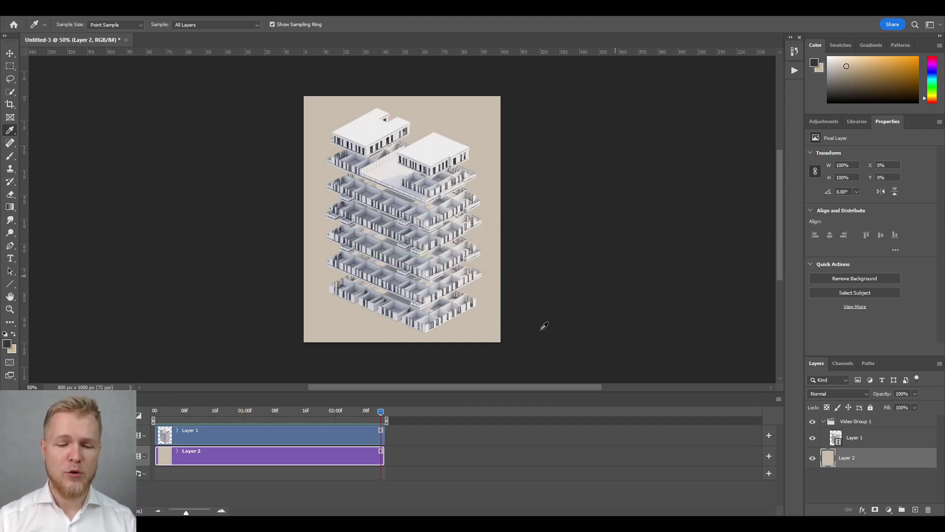
{"action": "left_click", "coordinate": [362, 437]}
{"action": "left_click", "coordinate": [778, 400]}
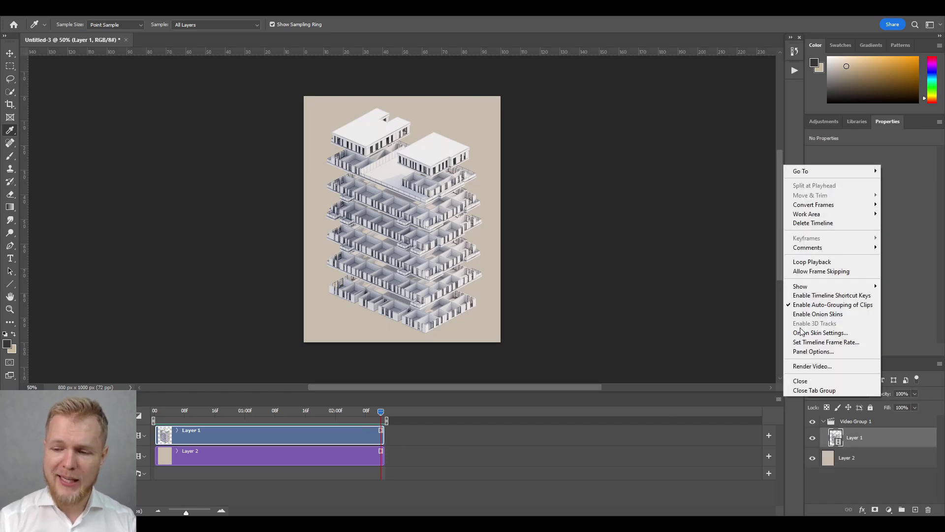
{"action": "left_click", "coordinate": [605, 458]}
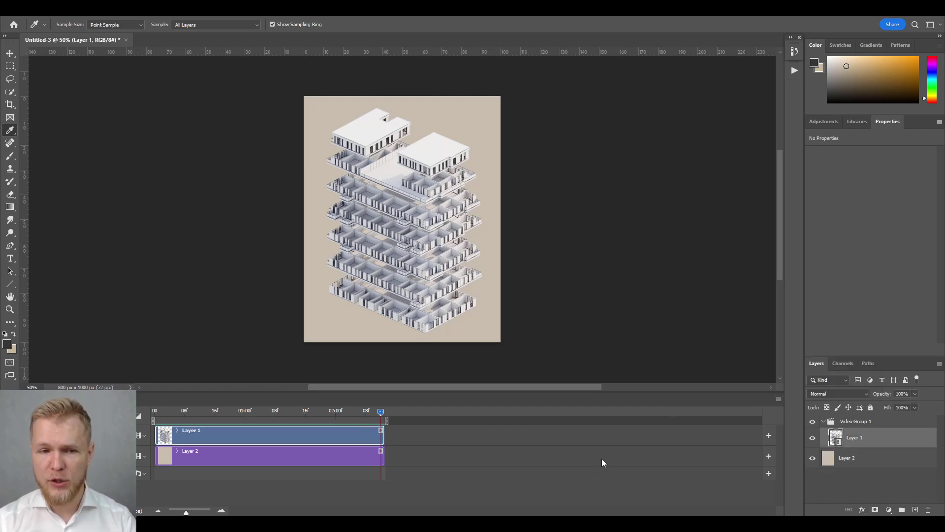
Import the Start video's frames to layers from beginning to end with Make Frame Animation enabled, and play the frames back
{"action": "left_click", "coordinate": [23, 10]}
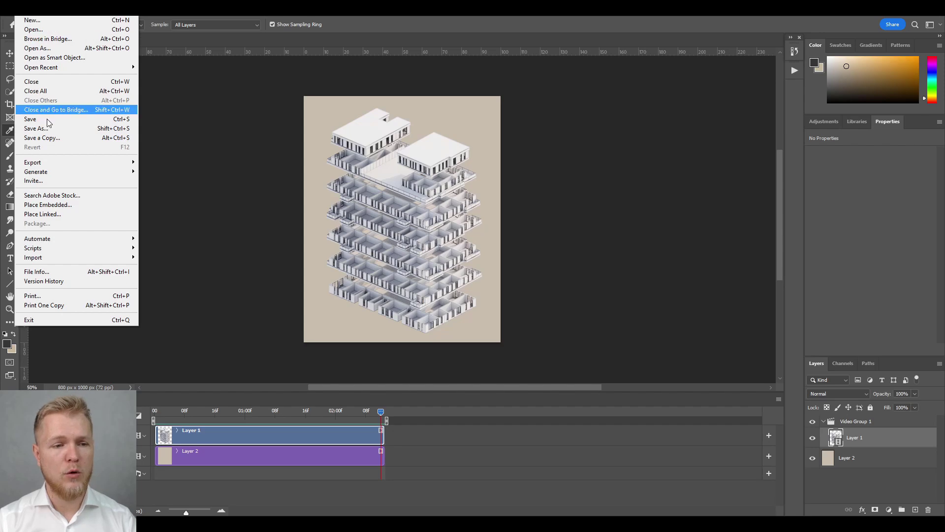
{"action": "mouse_move", "coordinate": [58, 260]}
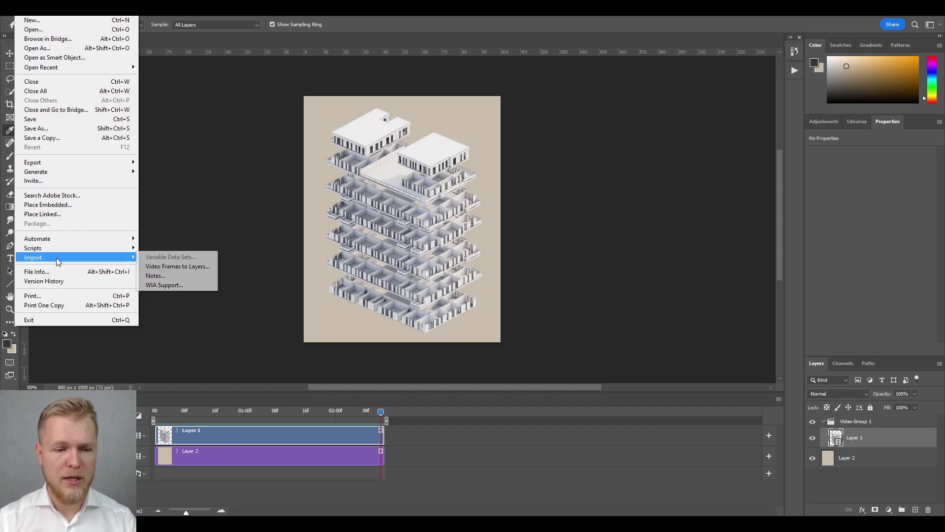
{"action": "left_click", "coordinate": [166, 268]}
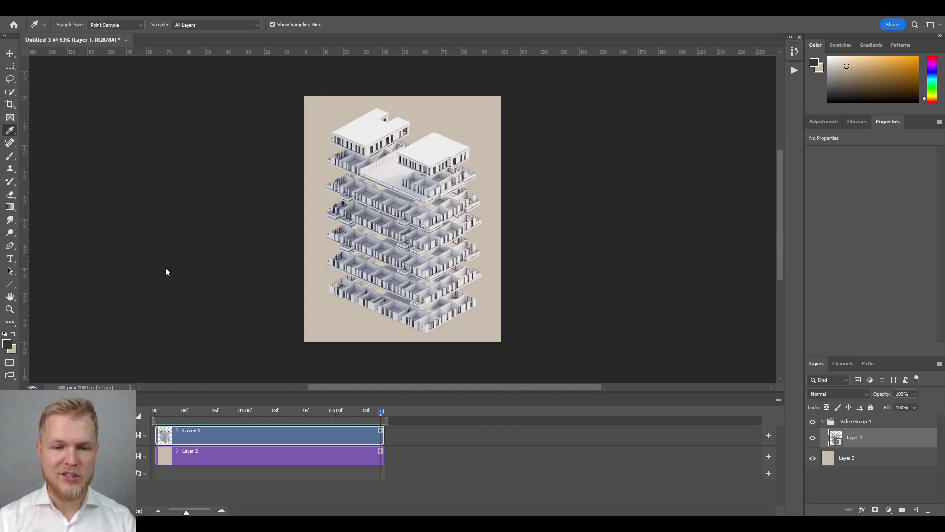
{"action": "double_click", "coordinate": [167, 84]}
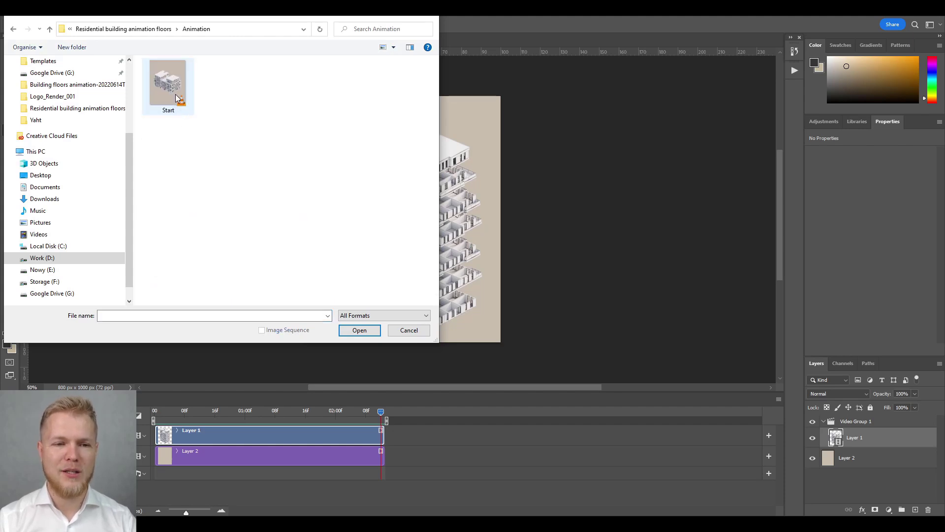
{"action": "left_click", "coordinate": [168, 84]}
{"action": "left_click", "coordinate": [359, 331]}
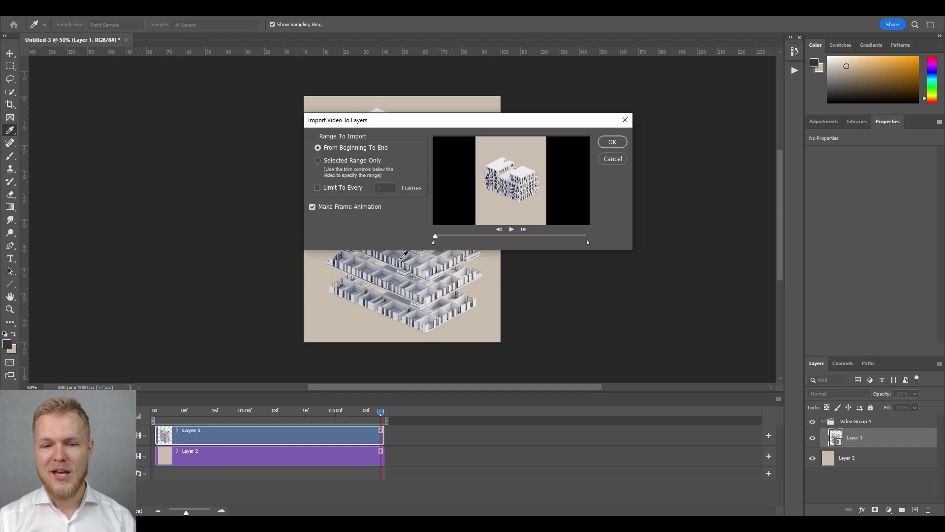
{"action": "left_click", "coordinate": [610, 142]}
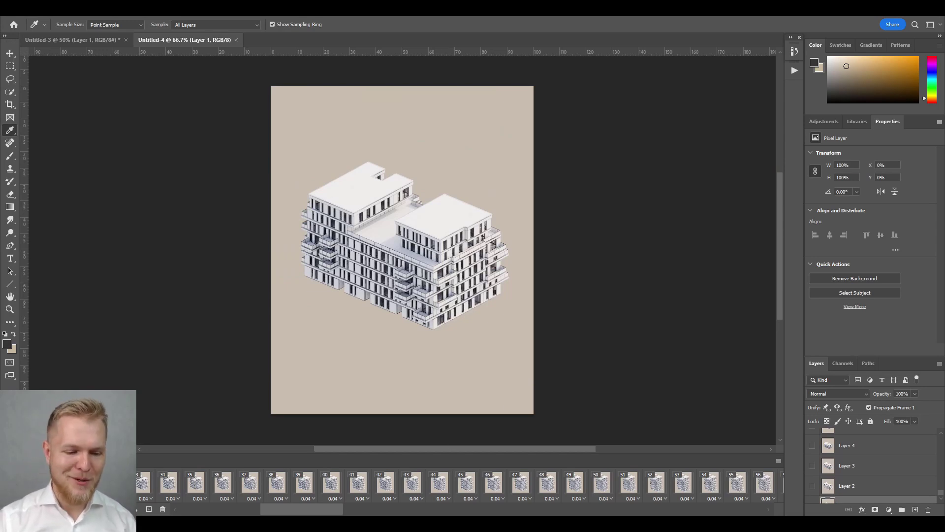
{"action": "key", "text": "space"}
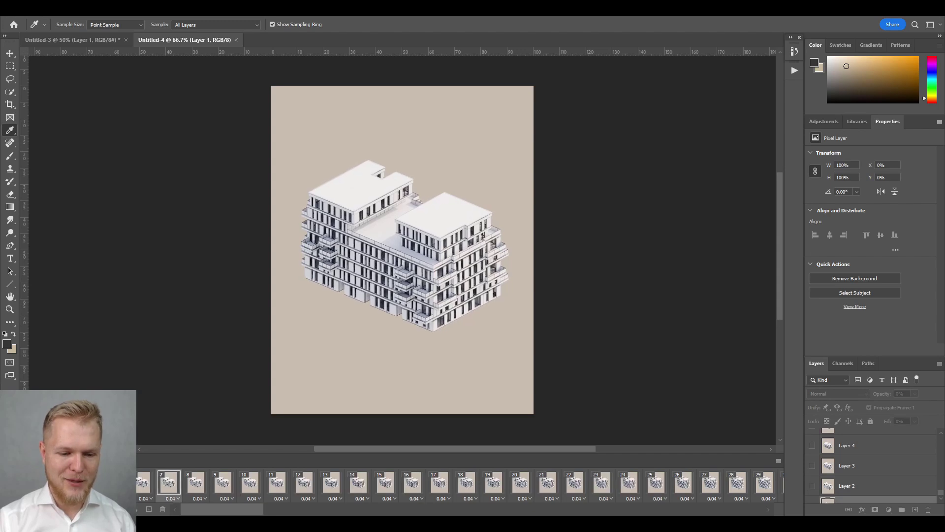
{"action": "key", "text": "space"}
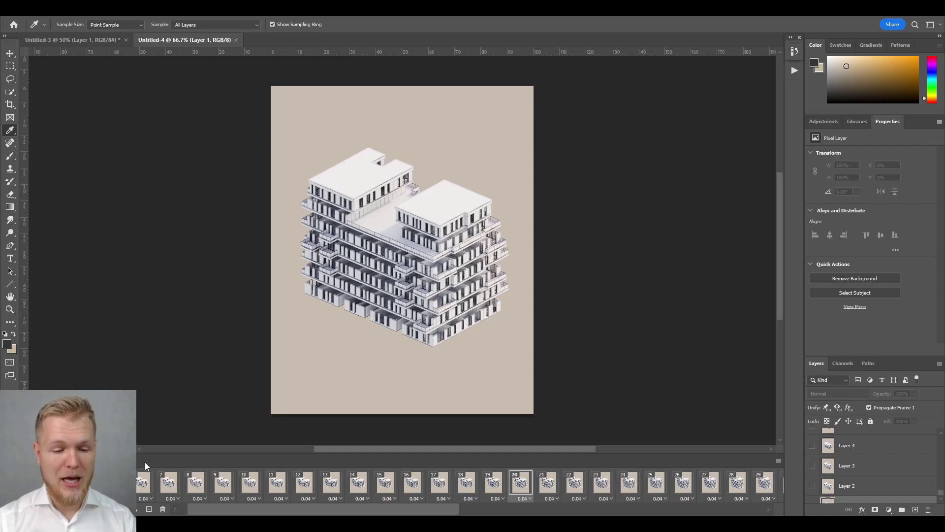
Reverse the order of all frames in the imported animation and play the reversed sequence
{"action": "left_click_drag", "start_coordinate": [209, 504], "coordinate": [195, 505]}
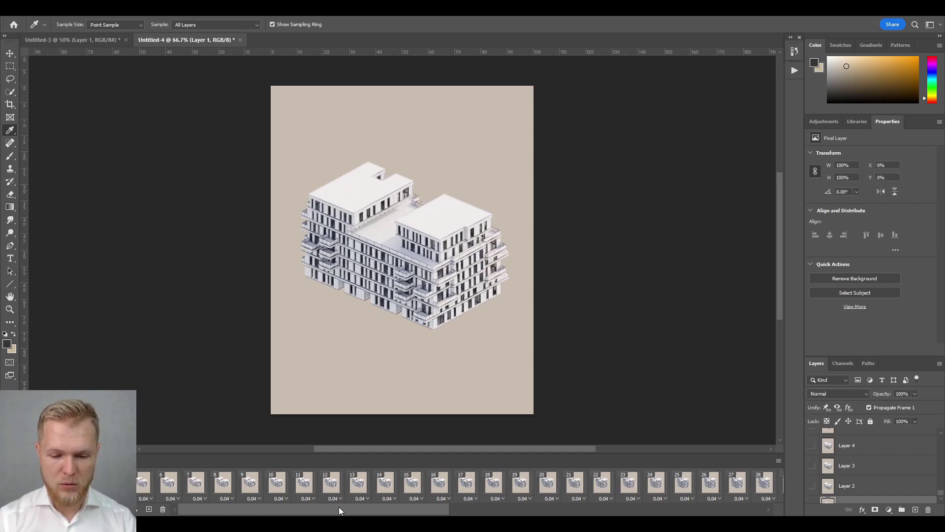
{"action": "left_click_drag", "start_coordinate": [339, 507], "coordinate": [656, 506]}
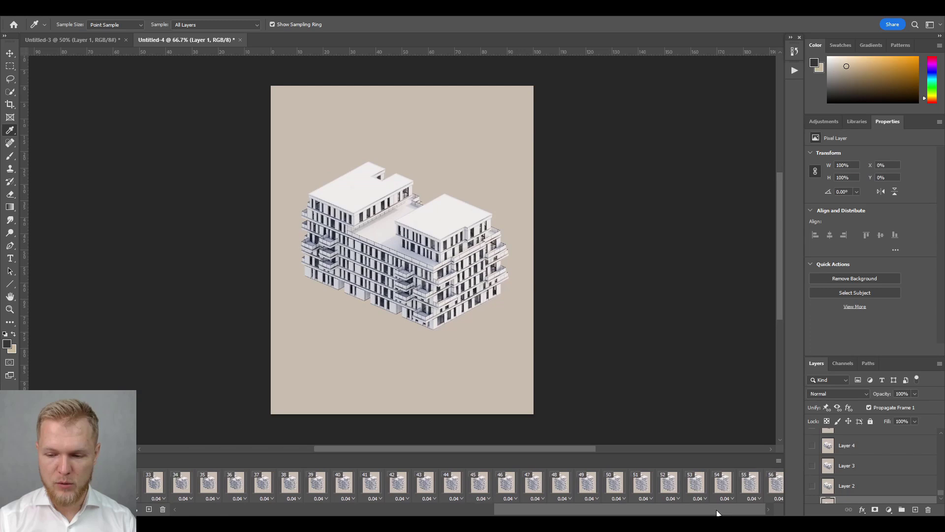
{"action": "left_click", "coordinate": [778, 461]}
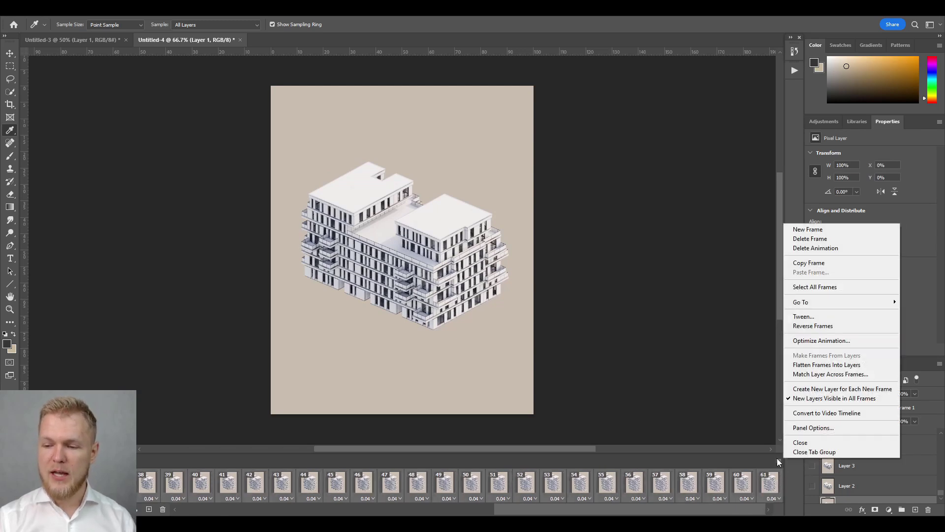
{"action": "left_click", "coordinate": [817, 327]}
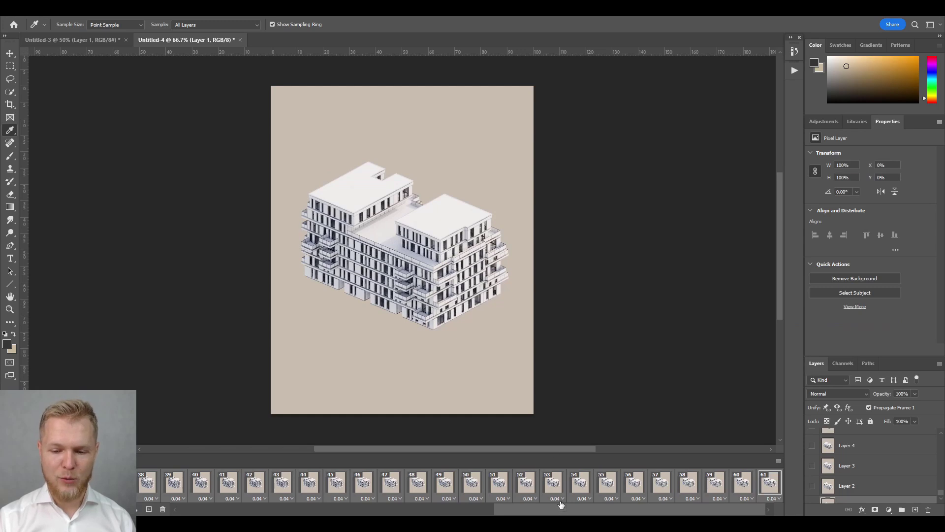
{"action": "left_click_drag", "start_coordinate": [560, 509], "coordinate": [246, 509]}
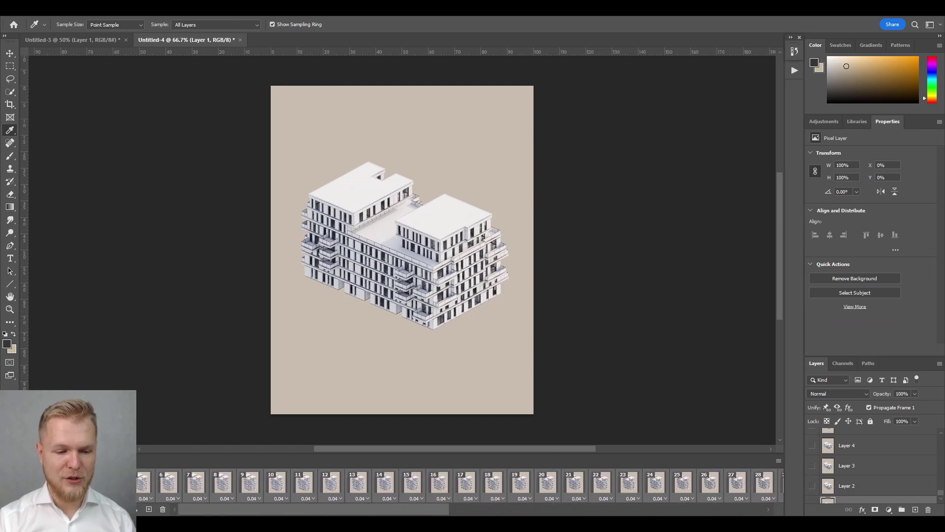
{"action": "key", "text": "space"}
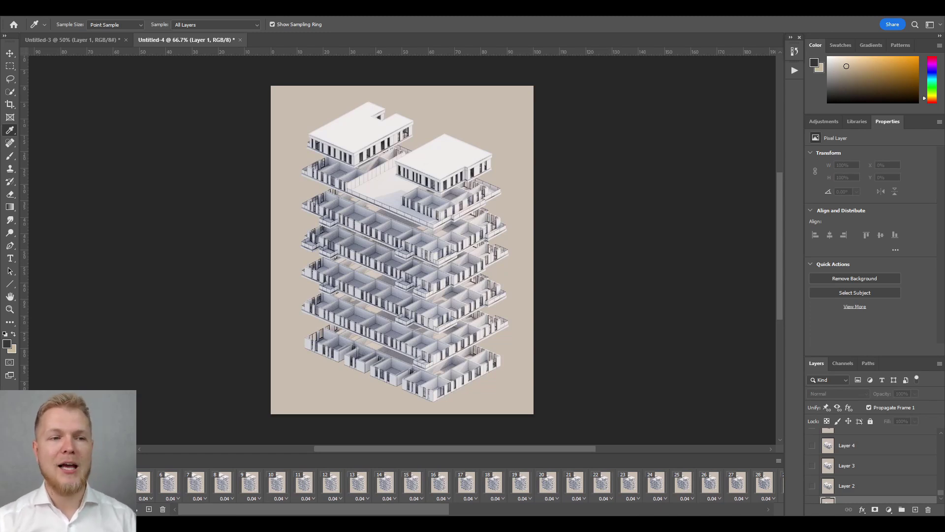
Render the reversed animation as a video named end.mp4 in the Animation folder
{"action": "left_click", "coordinate": [20, 7]}
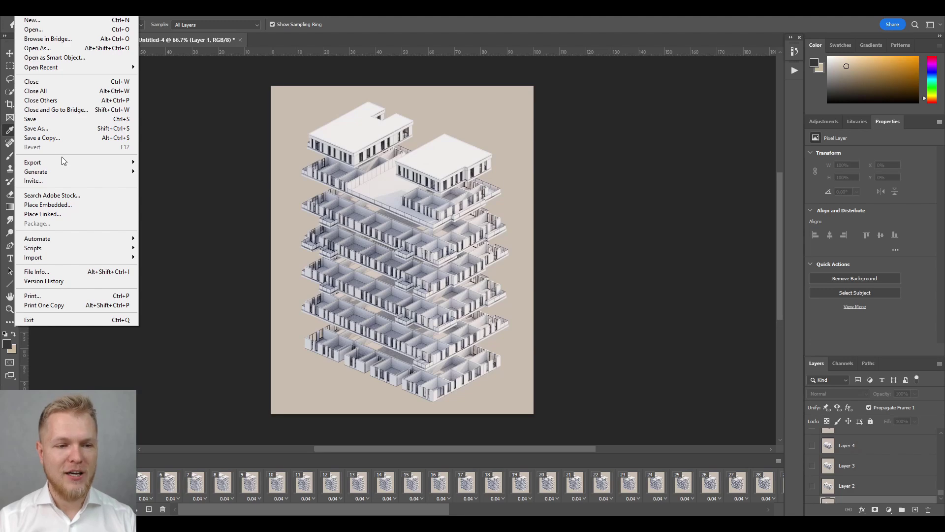
{"action": "mouse_move", "coordinate": [61, 164]}
{"action": "left_click", "coordinate": [194, 303]}
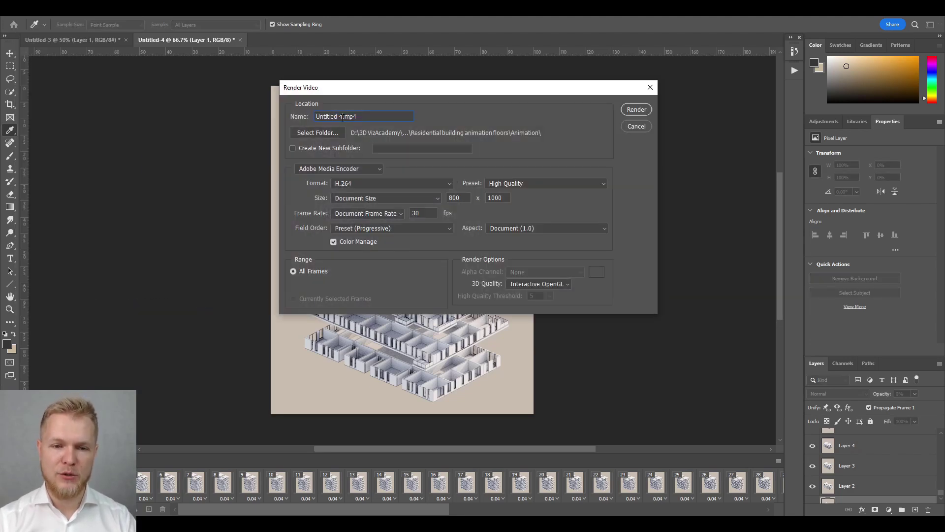
{"action": "left_click_drag", "start_coordinate": [343, 116], "coordinate": [304, 125]}
{"action": "type", "text": "end"}
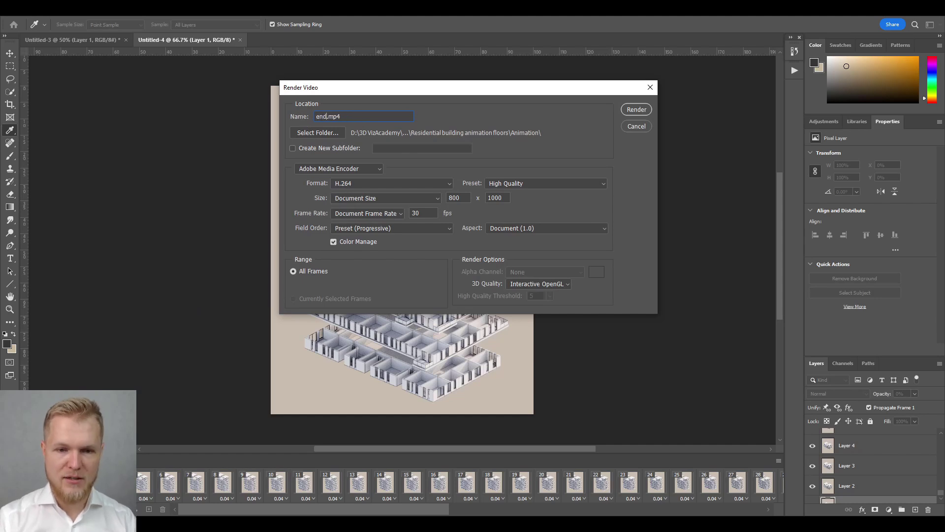
{"action": "left_click", "coordinate": [646, 110]}
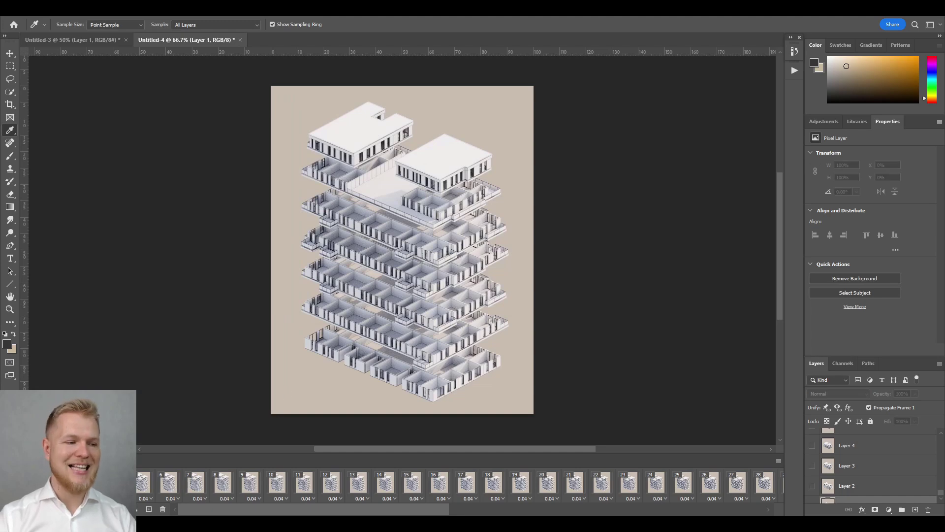
Switch to File Explorer, go into the Animation folder and open the end video as a new Photoshop document
{"action": "key", "text": "alt+Tab"}
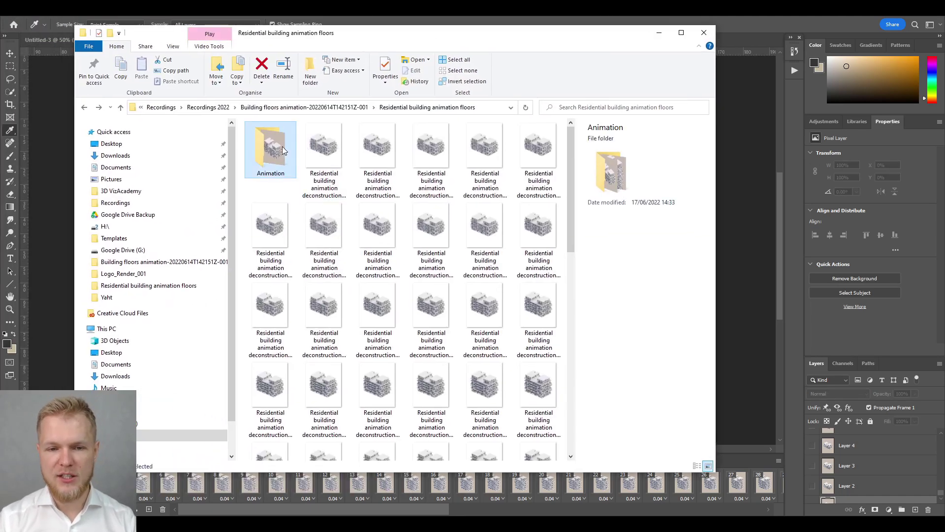
{"action": "double_click", "coordinate": [282, 146]}
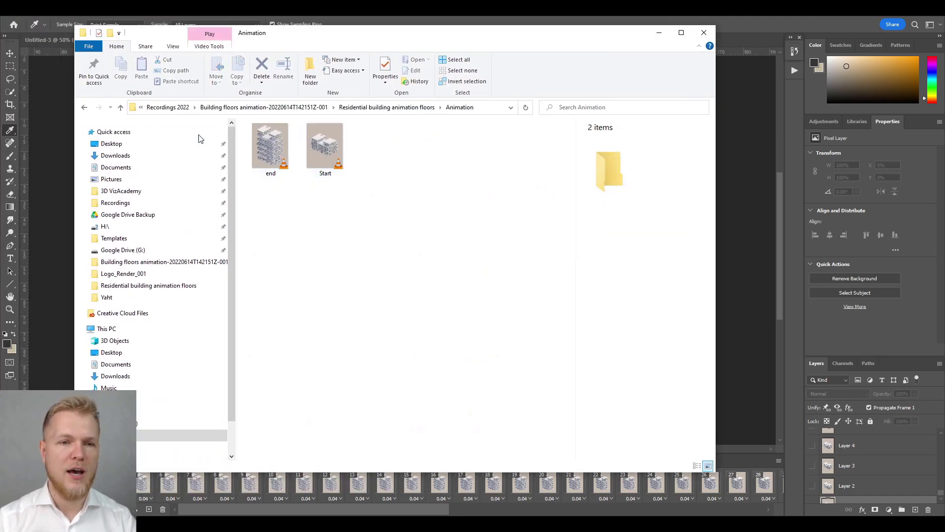
{"action": "left_click_drag", "start_coordinate": [74, 25], "coordinate": [157, 141]}
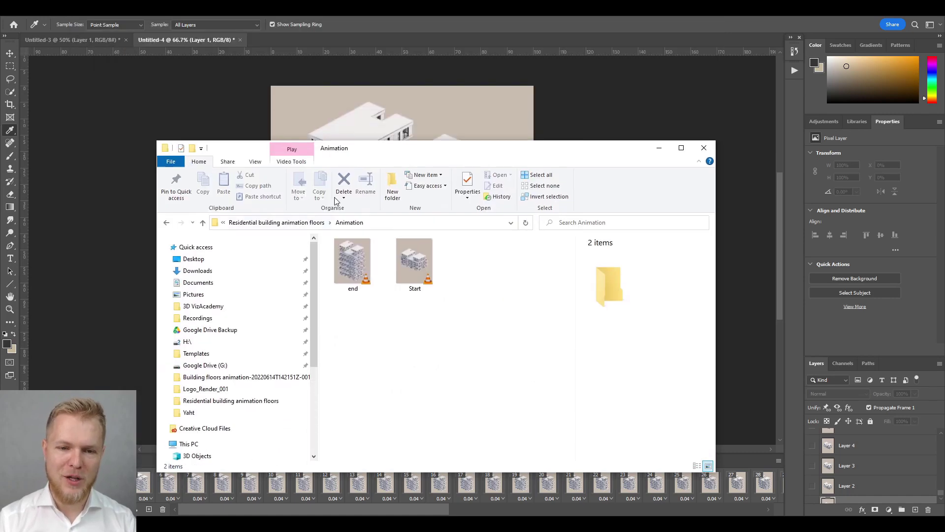
{"action": "left_click_drag", "start_coordinate": [403, 149], "coordinate": [351, 101]}
{"action": "left_click", "coordinate": [359, 228]}
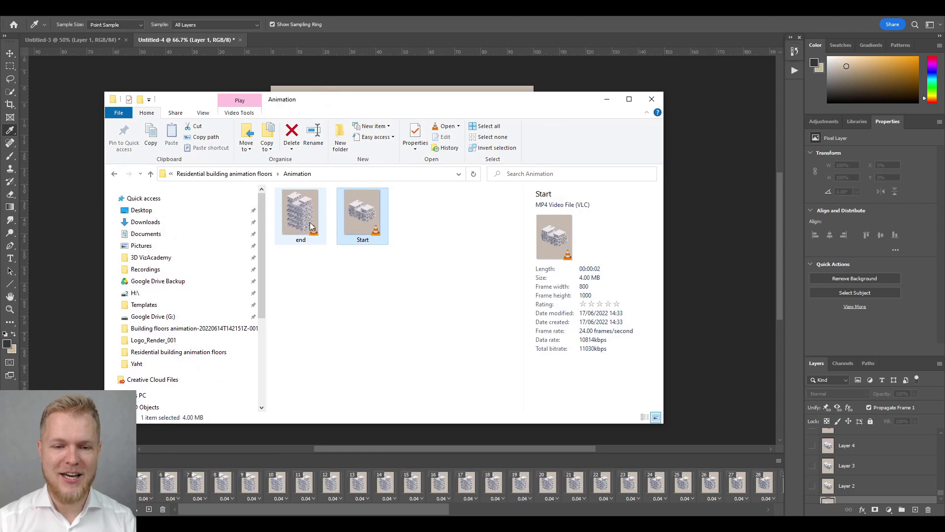
{"action": "left_click_drag", "start_coordinate": [290, 220], "coordinate": [424, 23]}
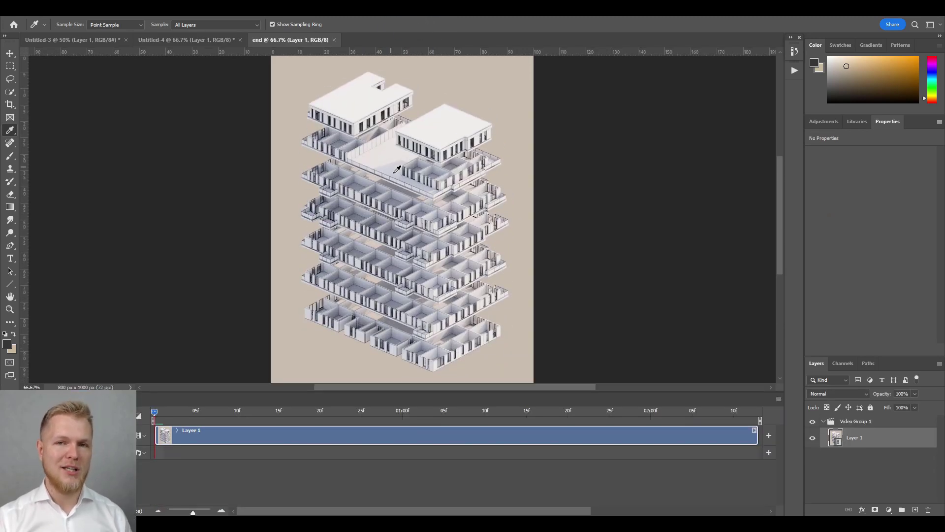
Rename the end document's video group to Video Group 2 and duplicate it into the Untitled-3 document
{"action": "left_click", "coordinate": [867, 423]}
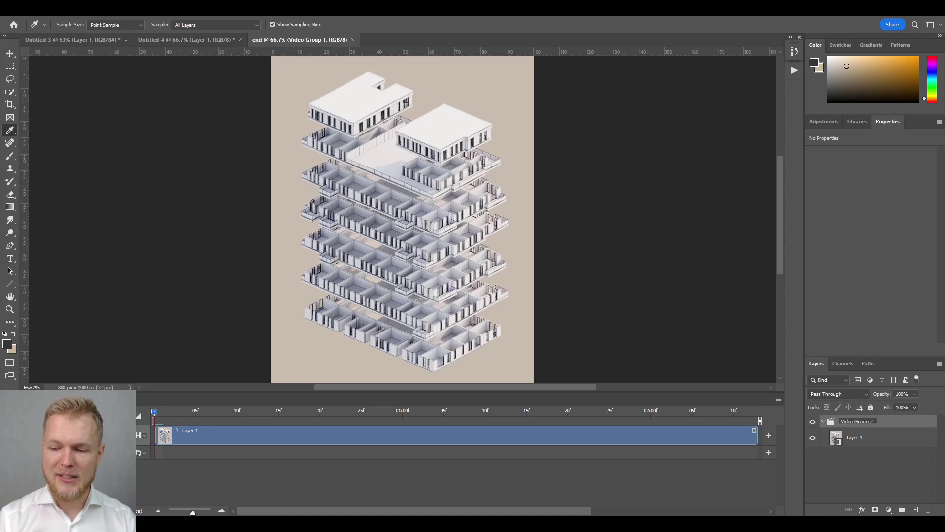
{"action": "key", "text": "Return"}
{"action": "right_click", "coordinate": [873, 420]}
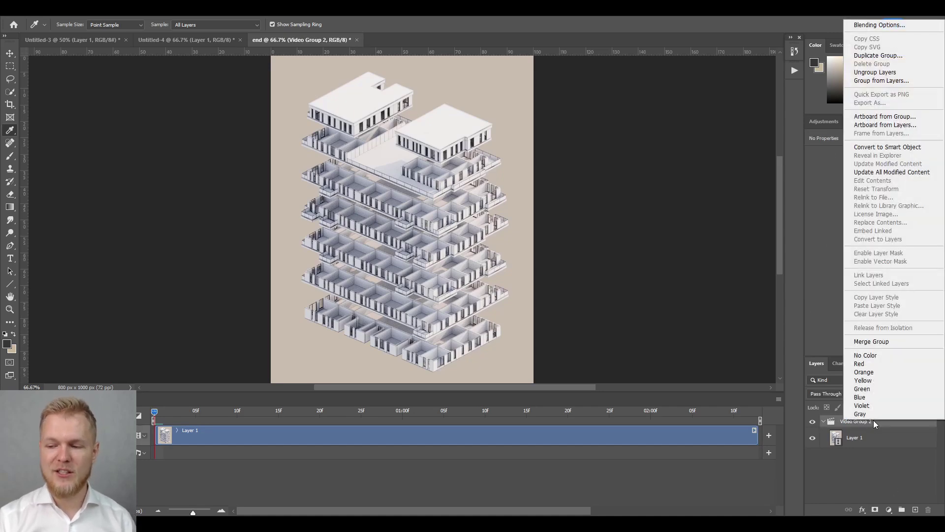
{"action": "left_click", "coordinate": [878, 55]}
{"action": "left_click", "coordinate": [489, 185]}
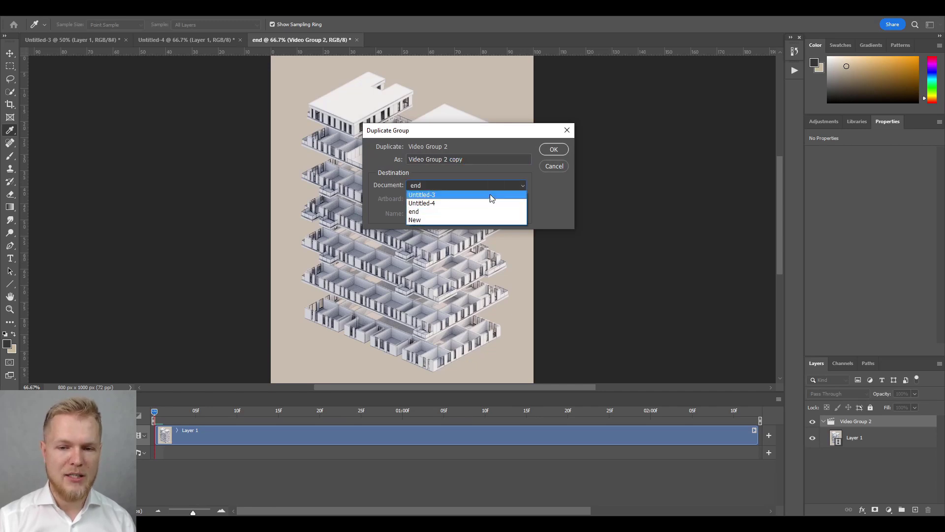
{"action": "left_click", "coordinate": [490, 196]}
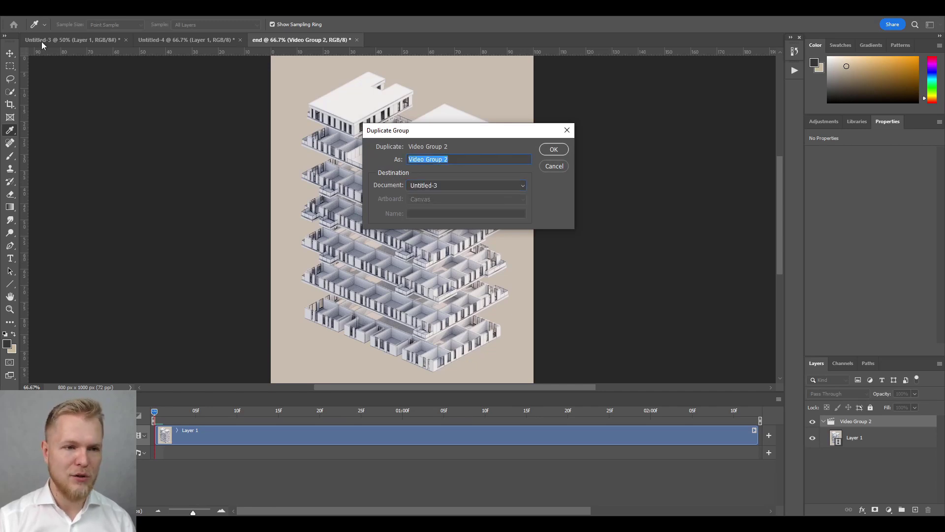
{"action": "left_click", "coordinate": [552, 150]}
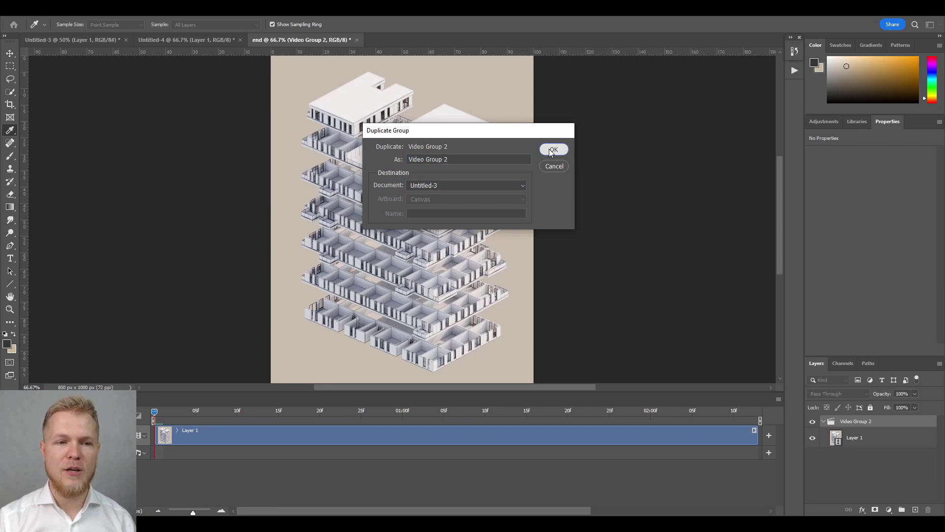
In Untitled-3, extend the beige background Layer 2 clip to the end of the Layer 3 clip and play the combined animation
{"action": "left_click", "coordinate": [97, 40]}
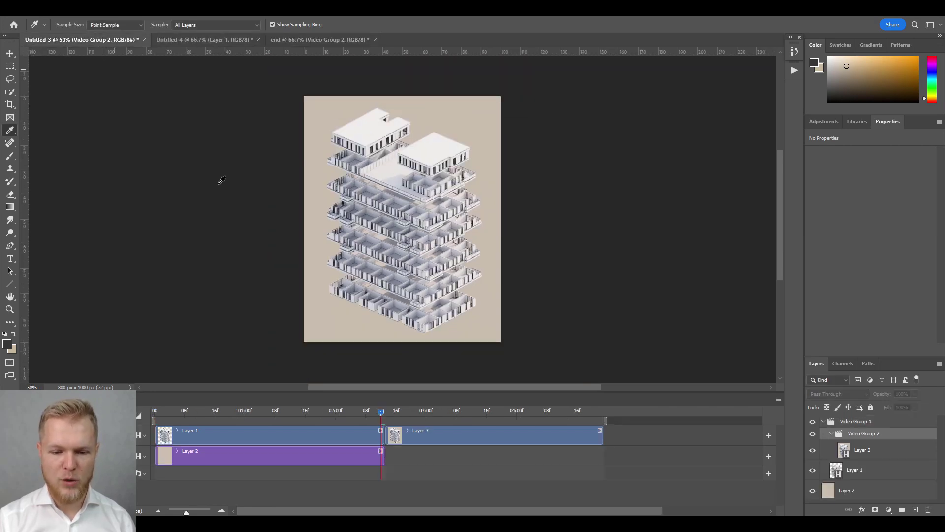
{"action": "left_click", "coordinate": [377, 458]}
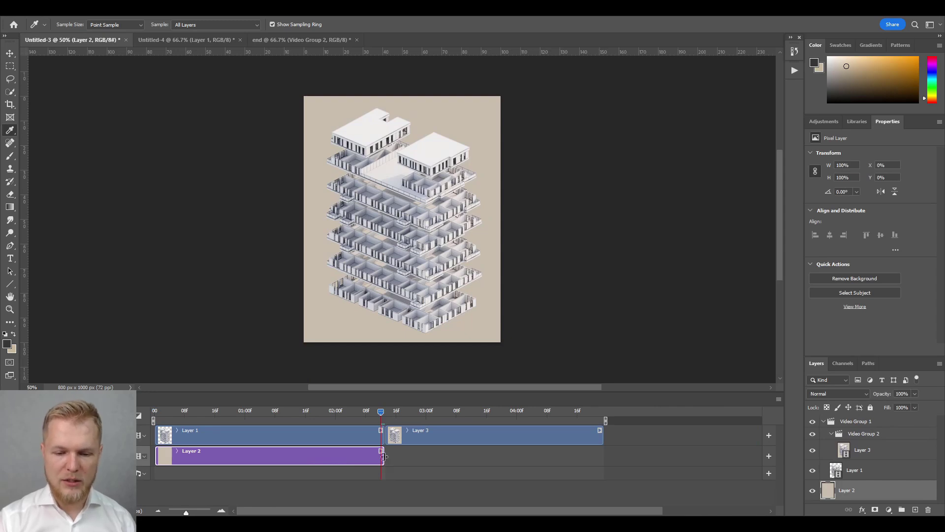
{"action": "left_click_drag", "start_coordinate": [384, 457], "coordinate": [602, 456]}
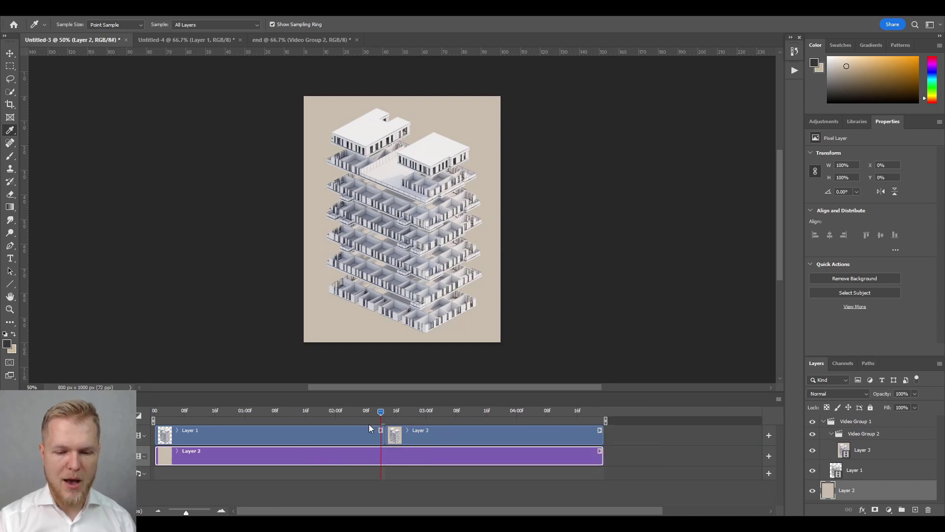
{"action": "key", "text": "space"}
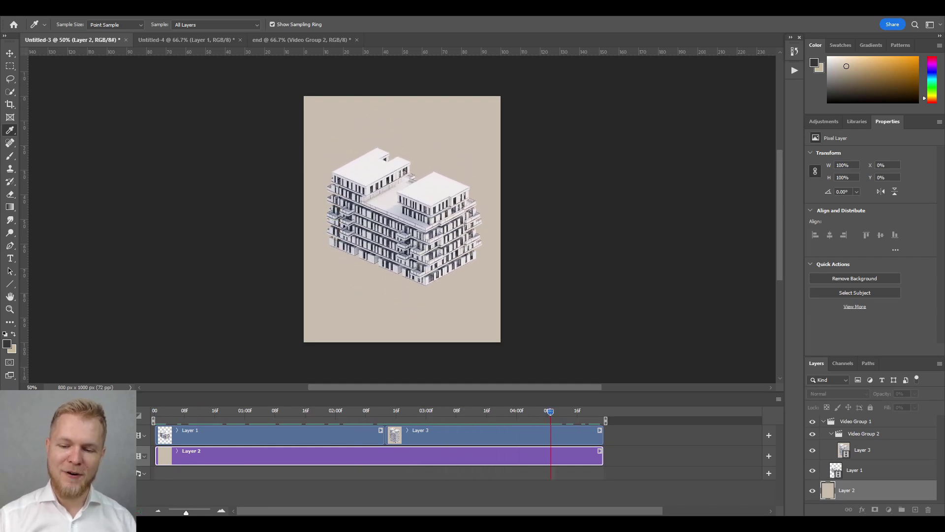
Render the combined animation as a video named Final.mp4 in the Animation folder
{"action": "left_click", "coordinate": [22, 7]}
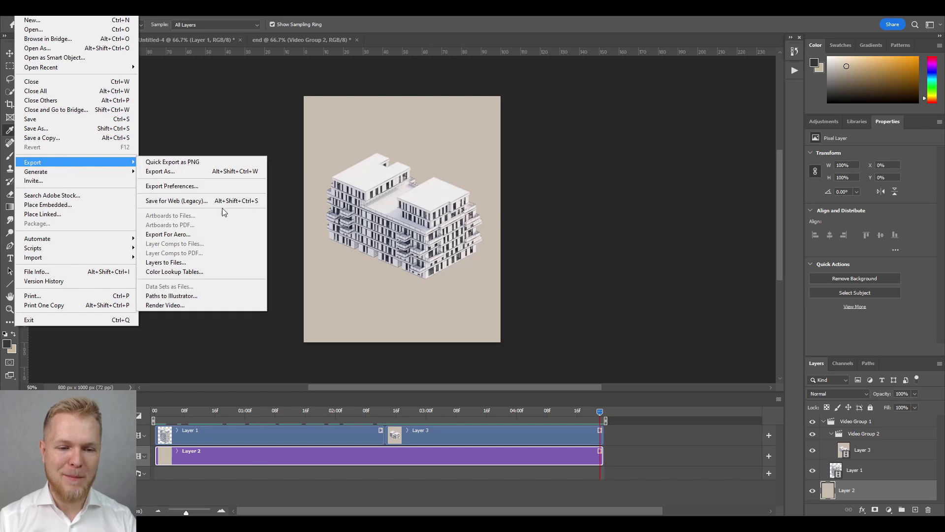
{"action": "left_click", "coordinate": [196, 304]}
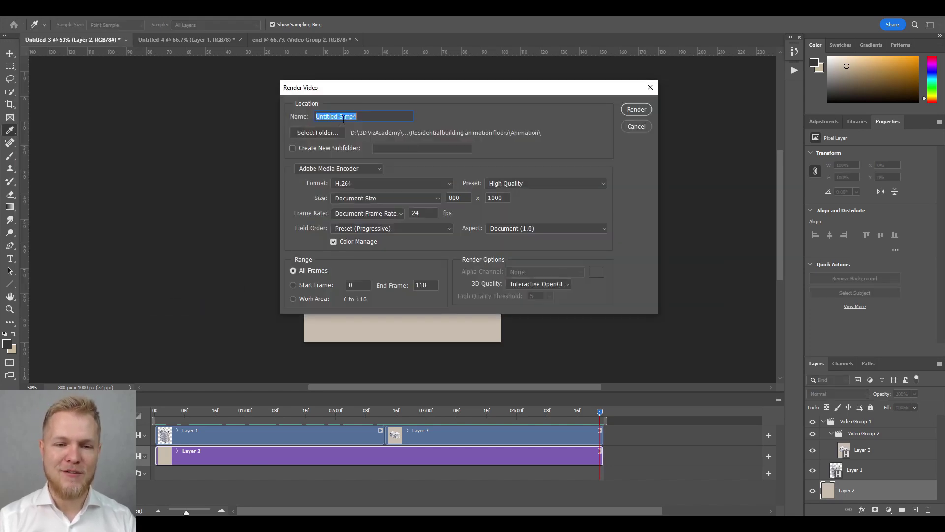
{"action": "left_click_drag", "start_coordinate": [344, 118], "coordinate": [260, 108]}
{"action": "type", "text": "Final"}
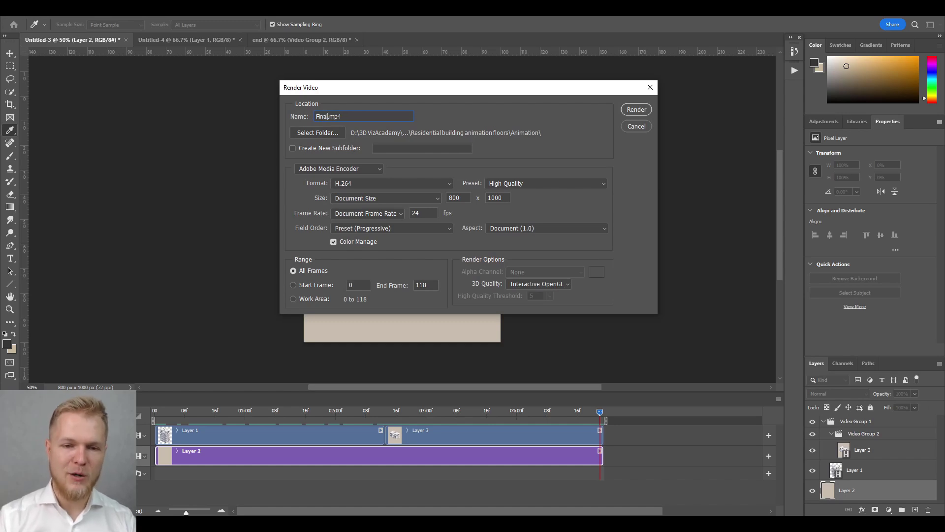
{"action": "left_click", "coordinate": [632, 109]}
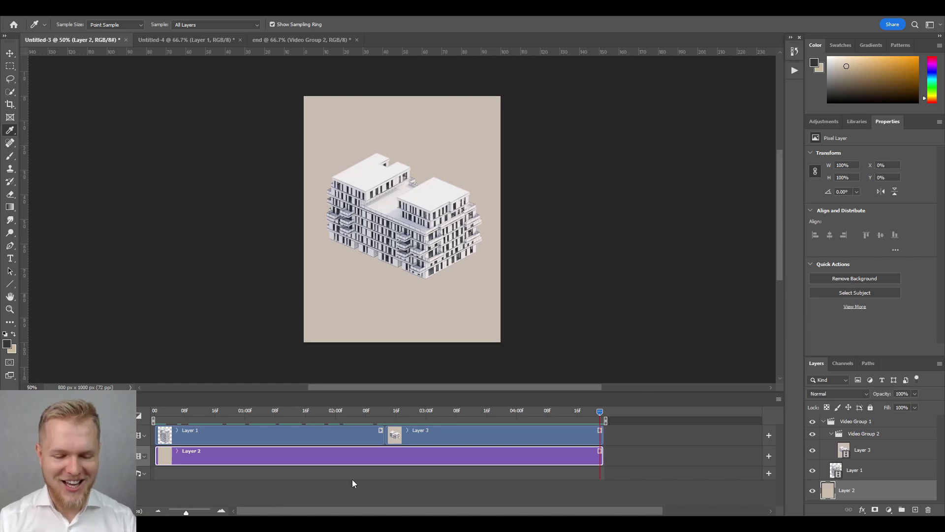
Play the Final video from the Animation folder, close the player, and open the building animation reference post on Instagram
{"action": "key", "text": "alt+Tab"}
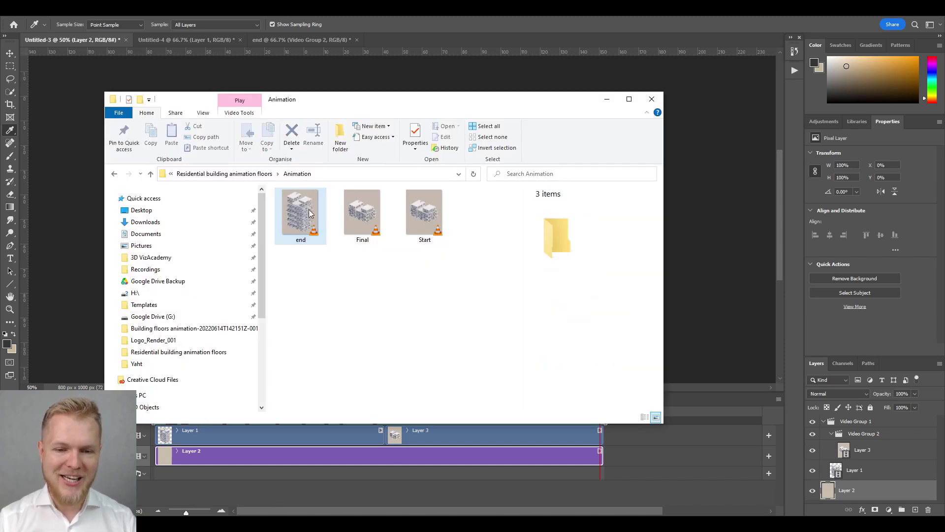
{"action": "double_click", "coordinate": [356, 216]}
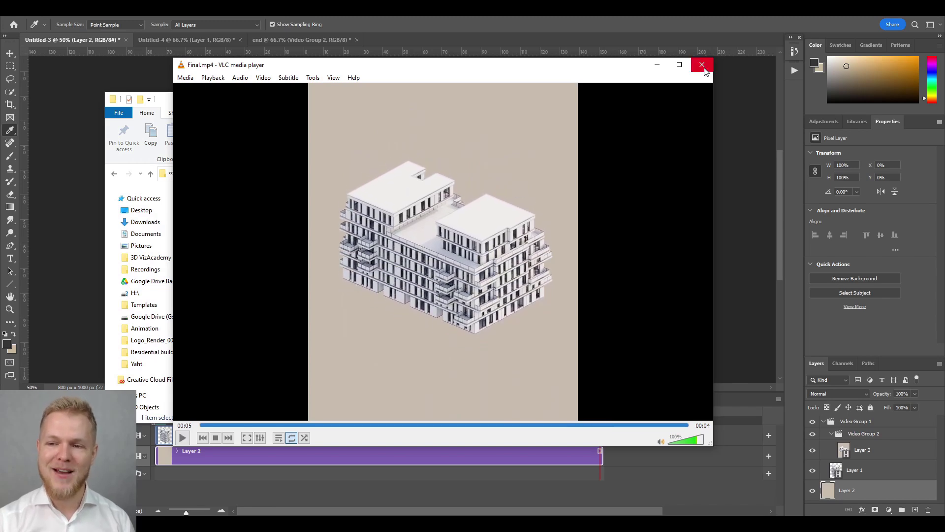
{"action": "left_click", "coordinate": [704, 70]}
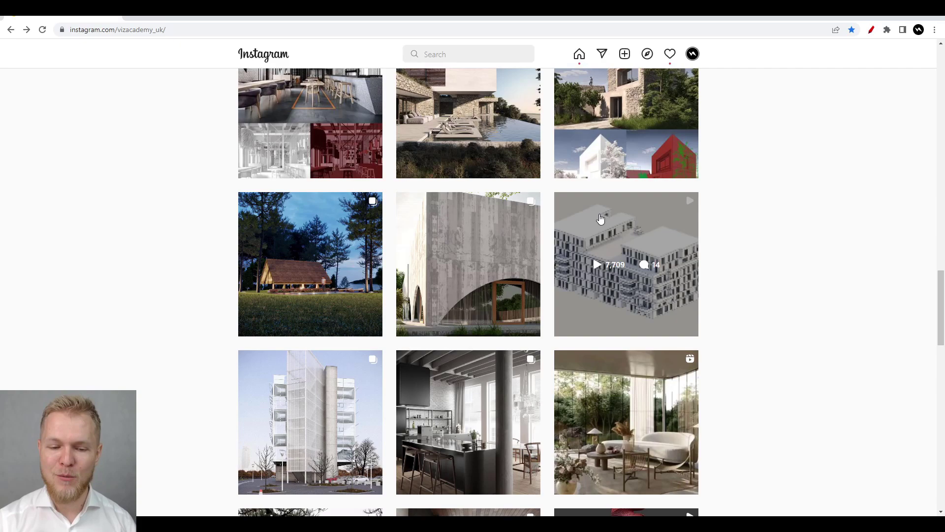
{"action": "left_click", "coordinate": [598, 214]}
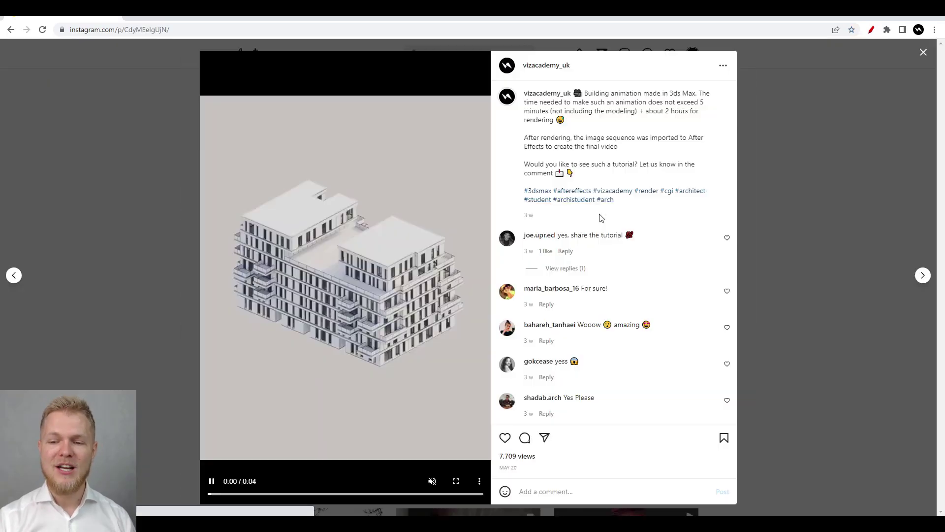